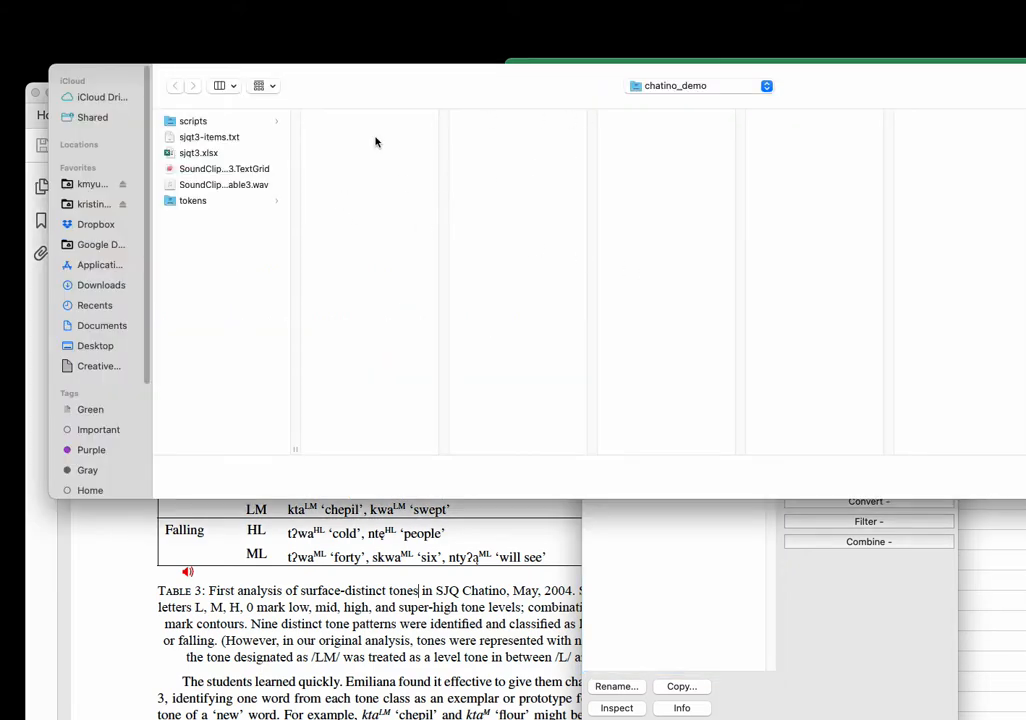
Open SoundClip02-SJQ-Table3.wav from the chatino_demo folder and display the new sound object's waveform.
{"action": "left_click", "coordinate": [232, 185]}
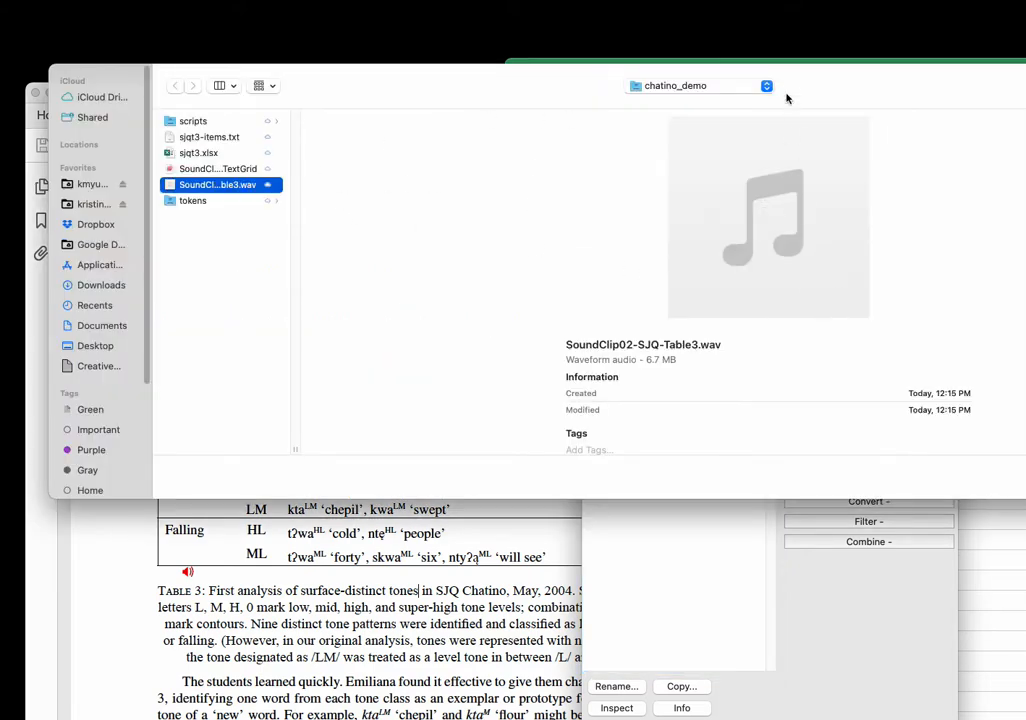
{"action": "left_click_drag", "start_coordinate": [843, 101], "coordinate": [534, 125]}
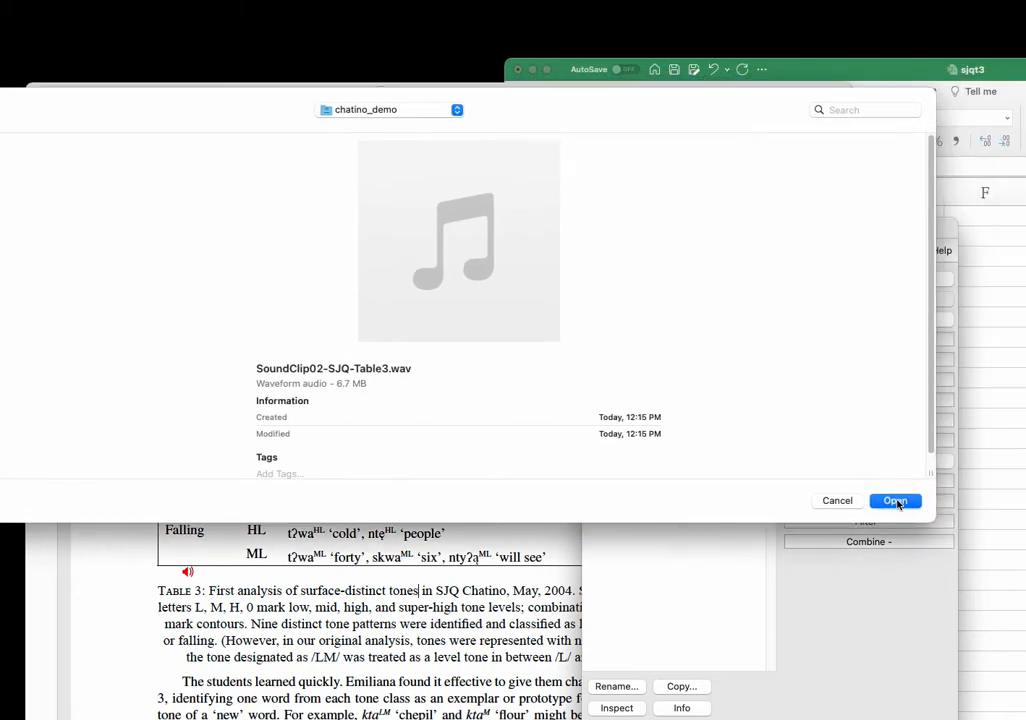
{"action": "key", "text": "Return"}
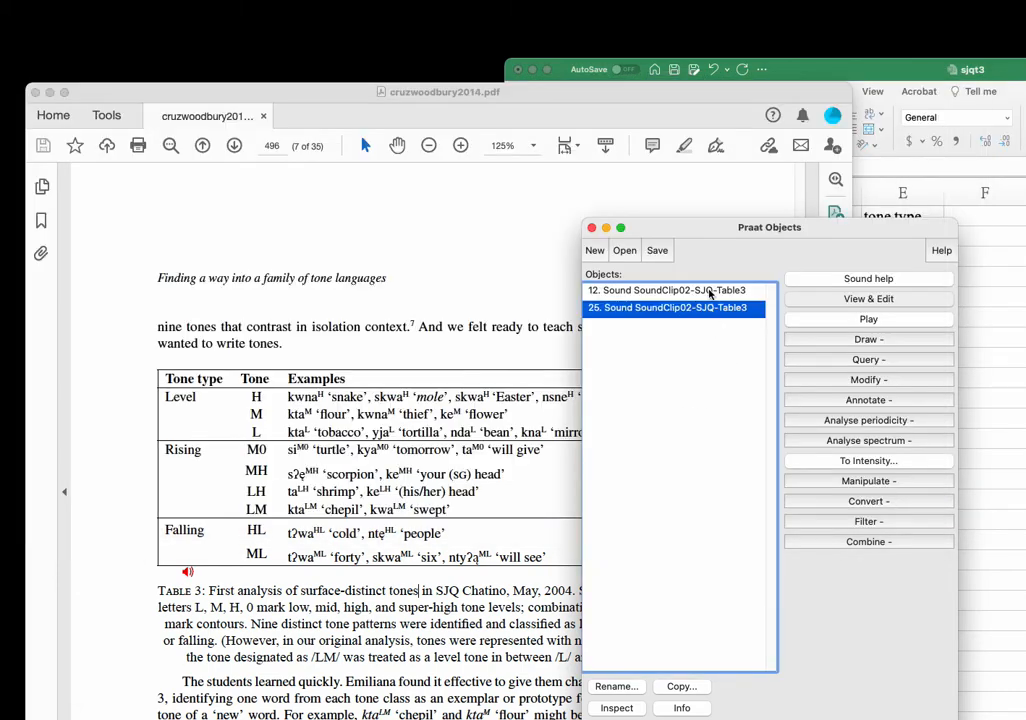
{"action": "left_click", "coordinate": [880, 305]}
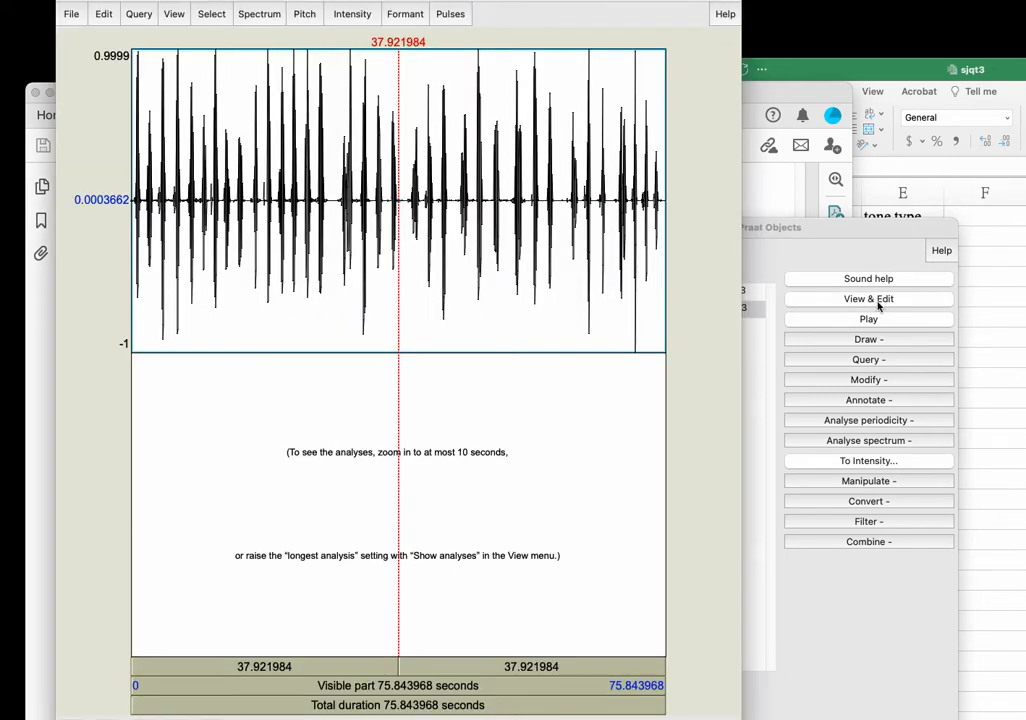
Select the opening stretch of the recording, from about 0.39 to 16.92 s, and listen to it.
{"action": "left_click_drag", "start_coordinate": [134, 240], "coordinate": [251, 248]}
{"action": "key", "text": "Tab"}
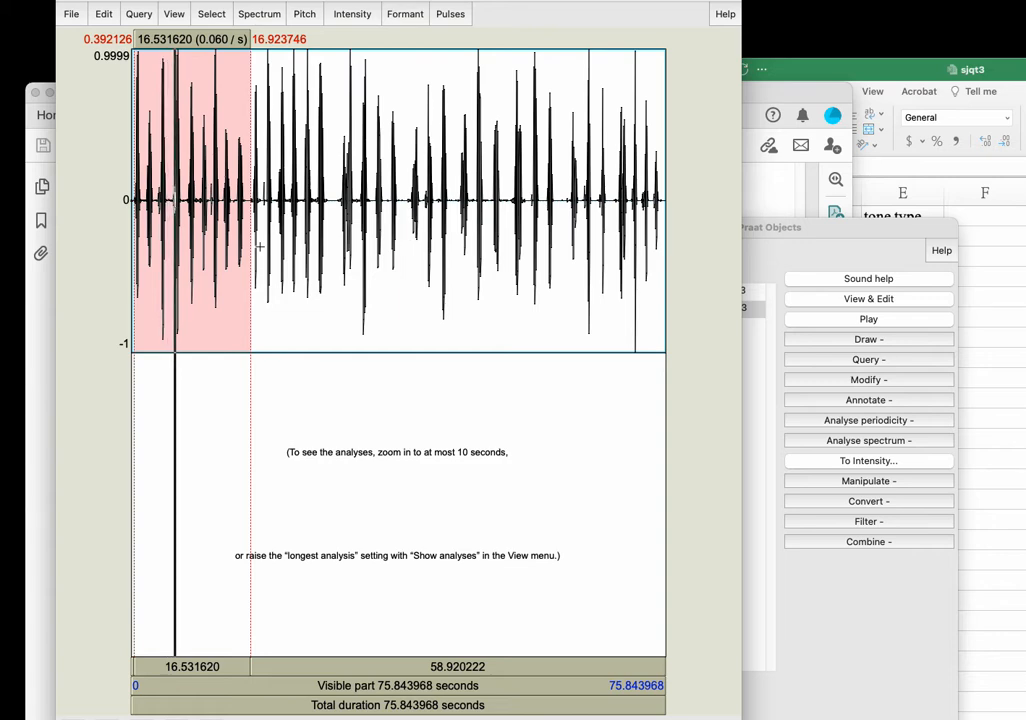
{"action": "left_click", "coordinate": [439, 173]}
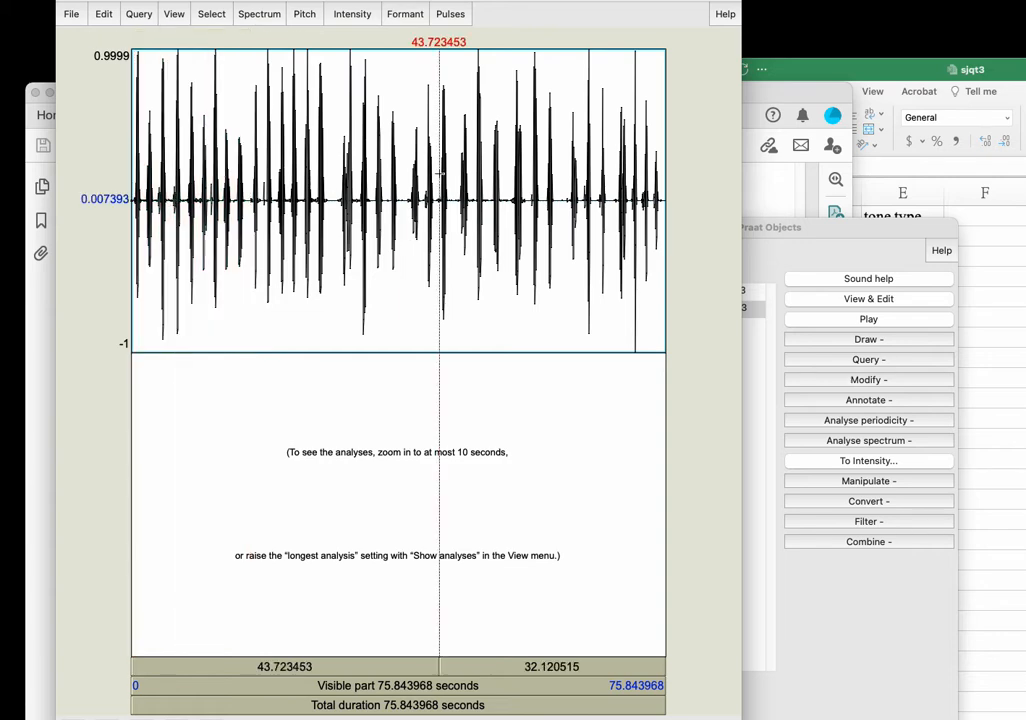
Examine the separate spoken words along the full waveform, selecting single bursts and longer stretches of them.
{"action": "left_click_drag", "start_coordinate": [514, 0], "coordinate": [741, 37]}
{"action": "left_click", "coordinate": [549, 262]}
{"action": "left_click_drag", "start_coordinate": [466, 265], "coordinate": [508, 270]}
{"action": "left_click", "coordinate": [573, 300]}
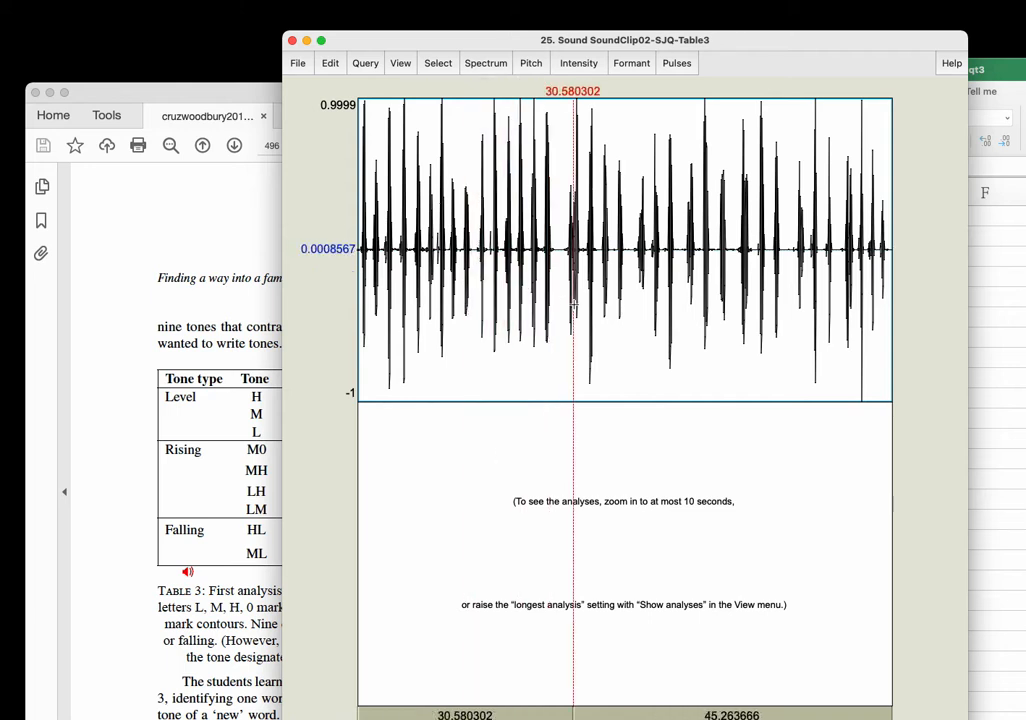
{"action": "left_click_drag", "start_coordinate": [474, 288], "coordinate": [486, 290]}
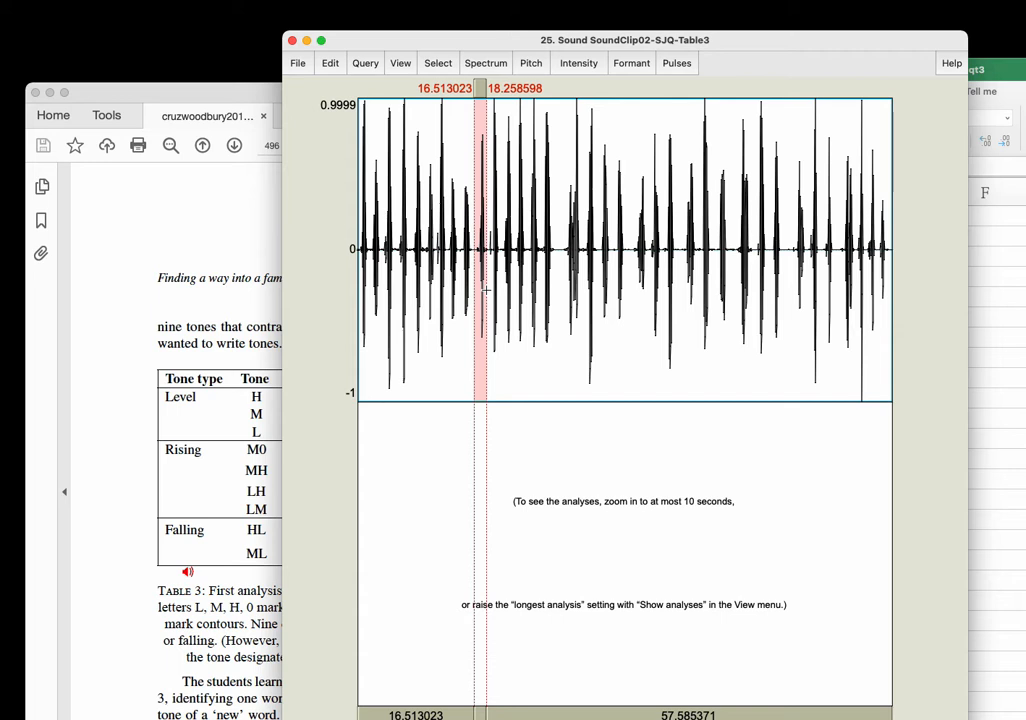
{"action": "left_click_drag", "start_coordinate": [488, 279], "coordinate": [562, 288]}
{"action": "left_click", "coordinate": [515, 284]}
{"action": "left_click", "coordinate": [650, 288]}
{"action": "left_click_drag", "start_coordinate": [677, 285], "coordinate": [714, 285]}
{"action": "left_click", "coordinate": [793, 294]}
{"action": "left_click", "coordinate": [562, 295]}
{"action": "left_click", "coordinate": [375, 285]}
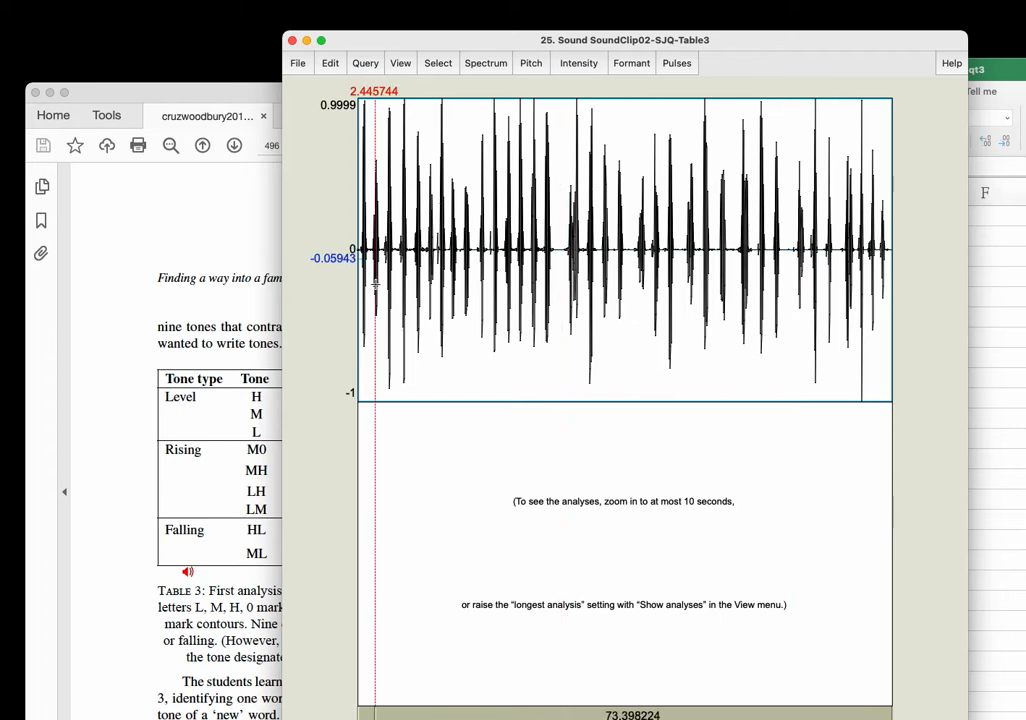
Close the sound editor and create a TextGrid for the sound with one interval tier named word and no point tiers.
{"action": "left_click", "coordinate": [292, 40]}
{"action": "left_click_drag", "start_coordinate": [700, 222], "coordinate": [663, 131]}
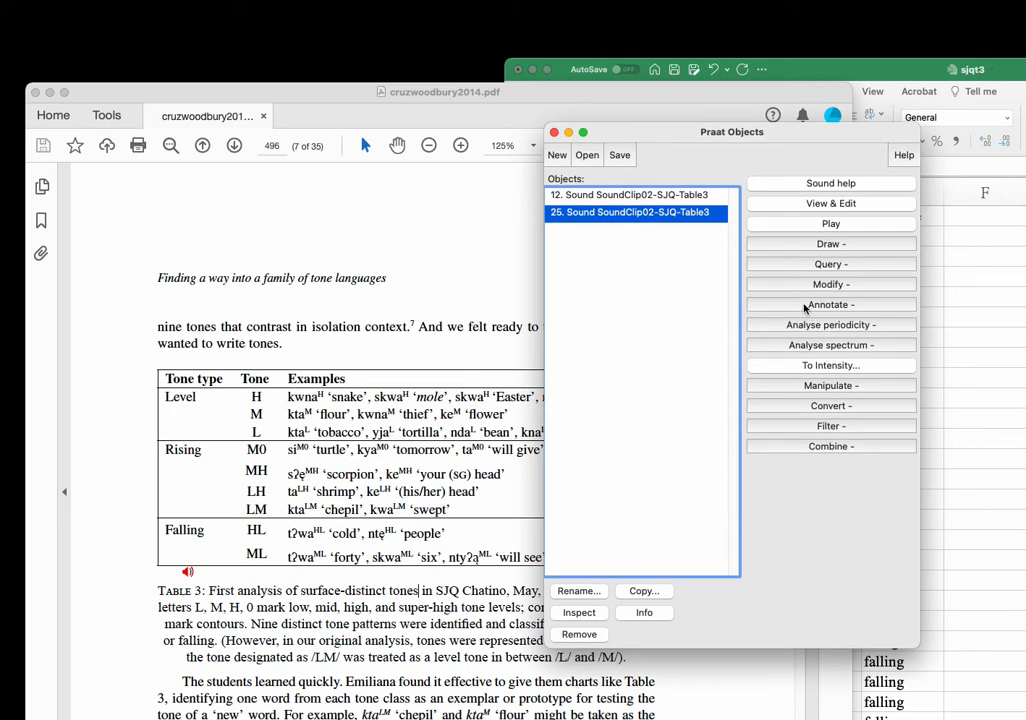
{"action": "left_click", "coordinate": [805, 305]}
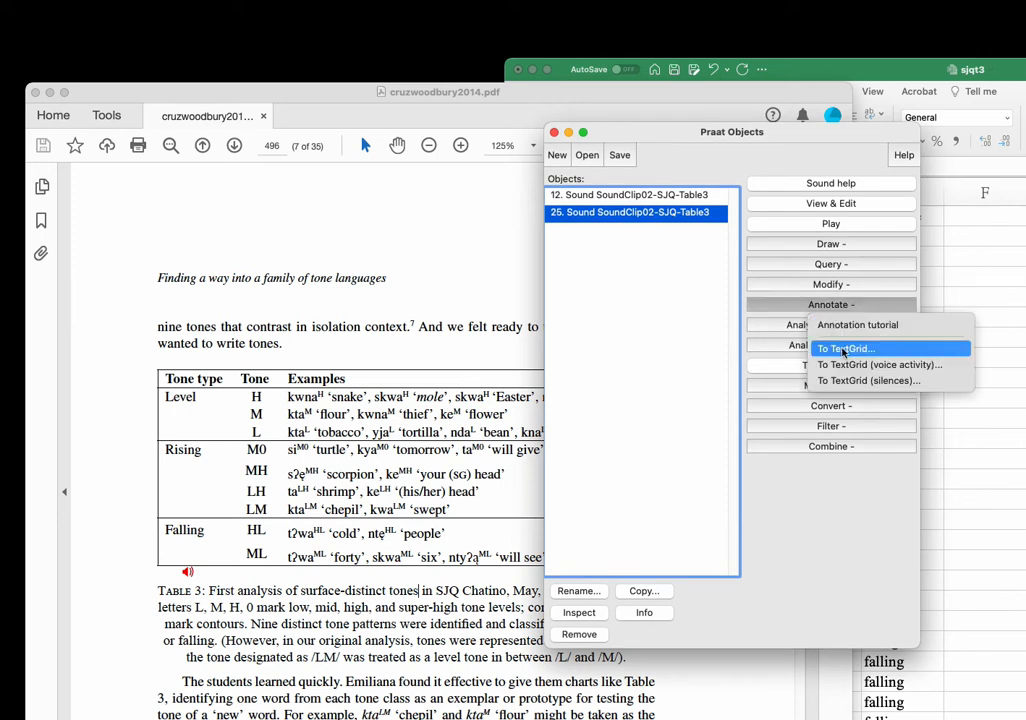
{"action": "left_click", "coordinate": [843, 349]}
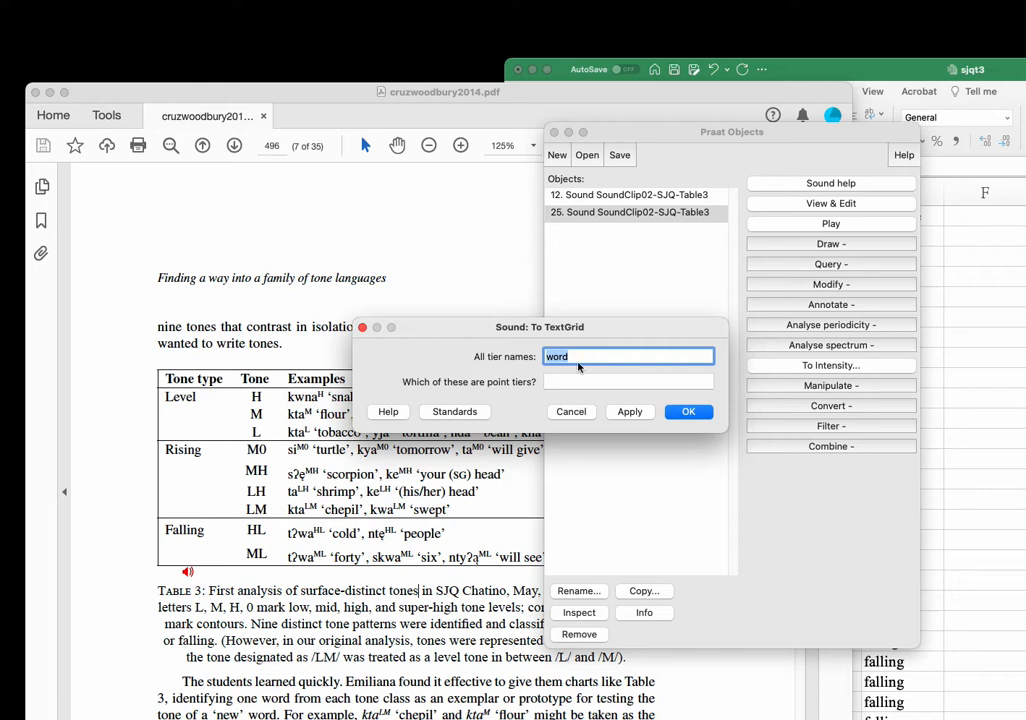
{"action": "left_click", "coordinate": [589, 382]}
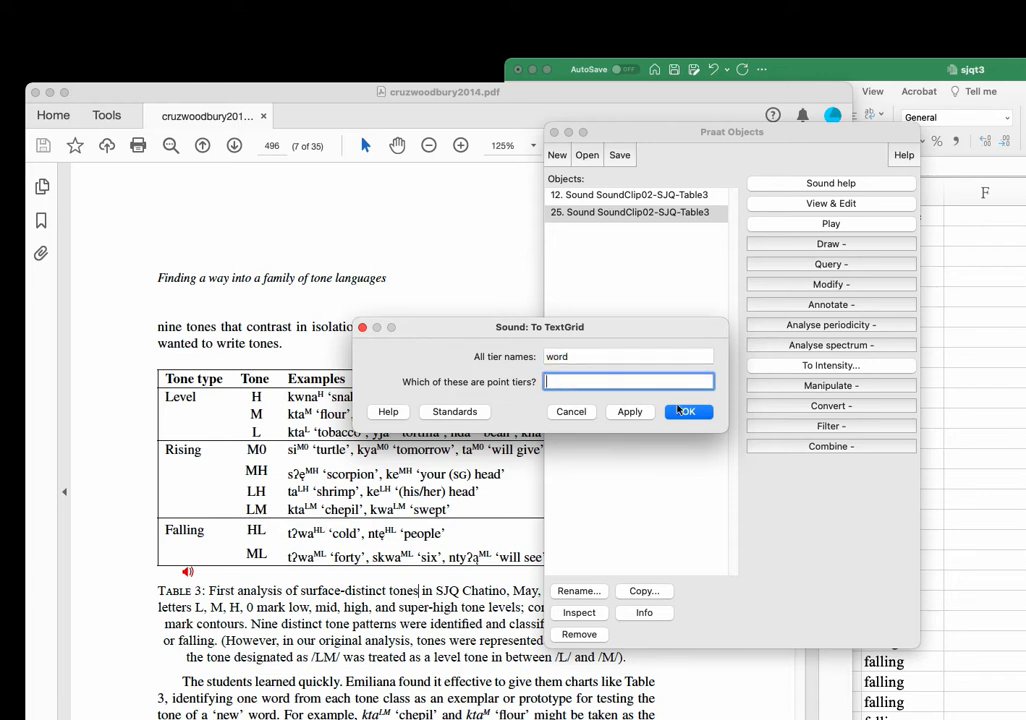
{"action": "left_click", "coordinate": [688, 413]}
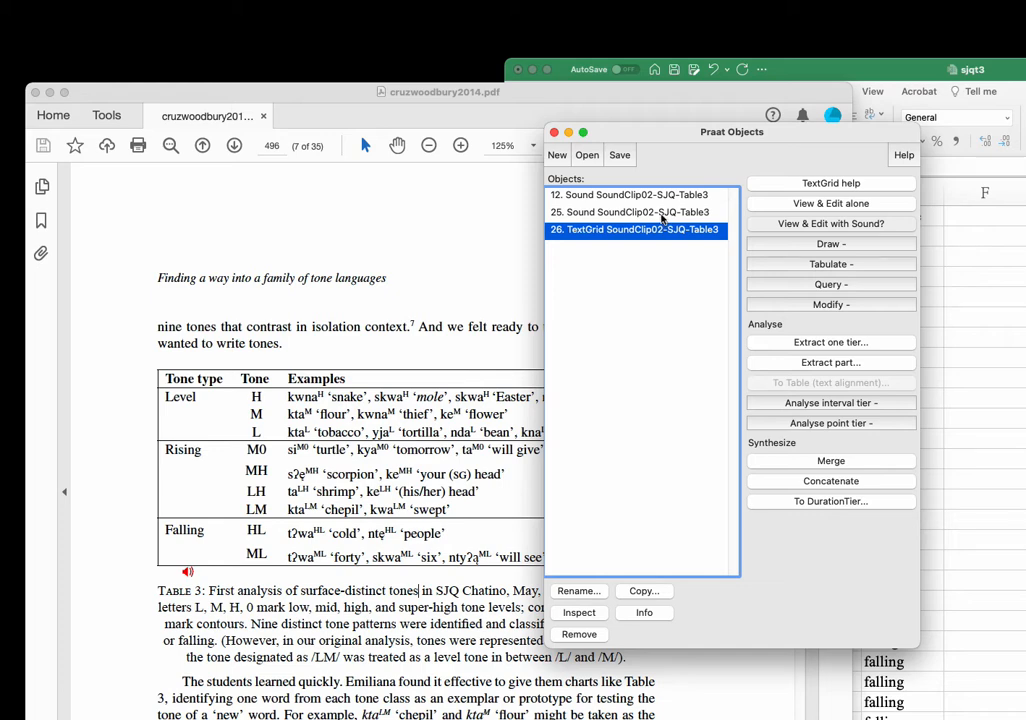
Open the new TextGrid together with its SoundClip02-SJQ-Table3 sound for editing.
{"action": "left_click", "coordinate": [661, 213], "text": "shift"}
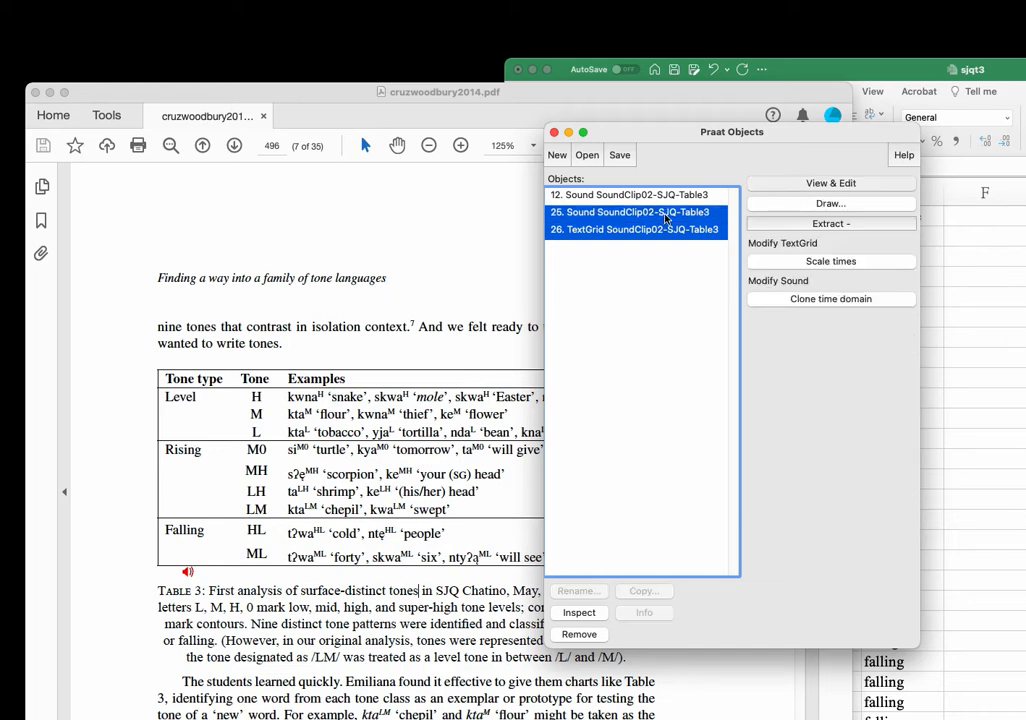
{"action": "left_click", "coordinate": [826, 185]}
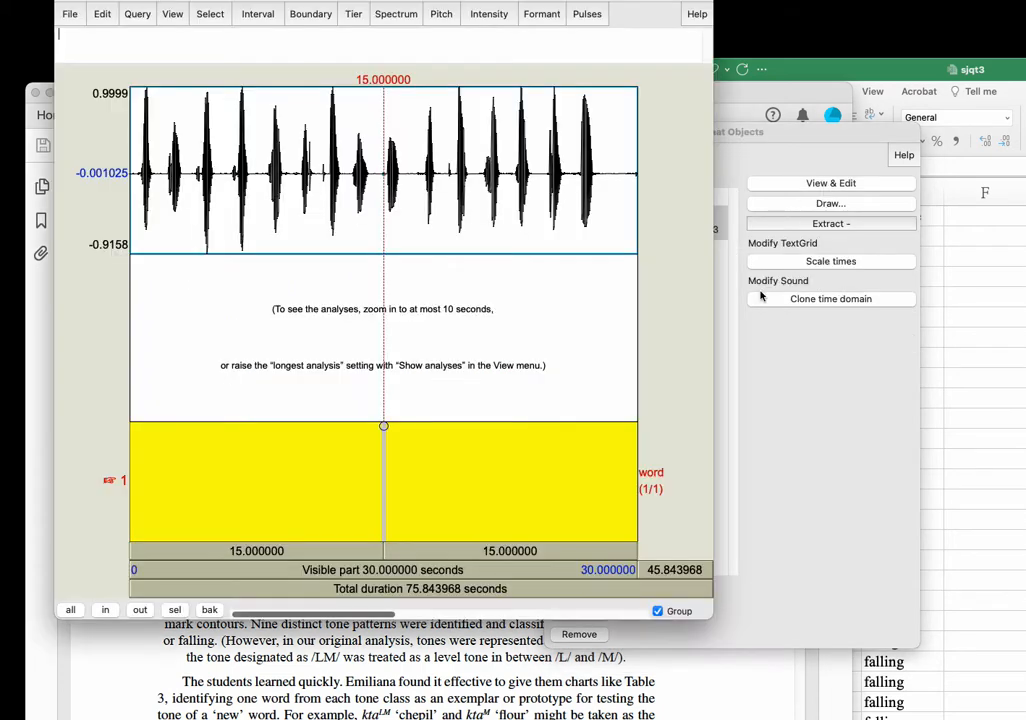
{"action": "left_click", "coordinate": [156, 300]}
Mark the first spoken word as an interval from about 0.30 to 1.62 s on the word tier and label it xxx.
{"action": "left_click_drag", "start_coordinate": [134, 190], "coordinate": [157, 200]}
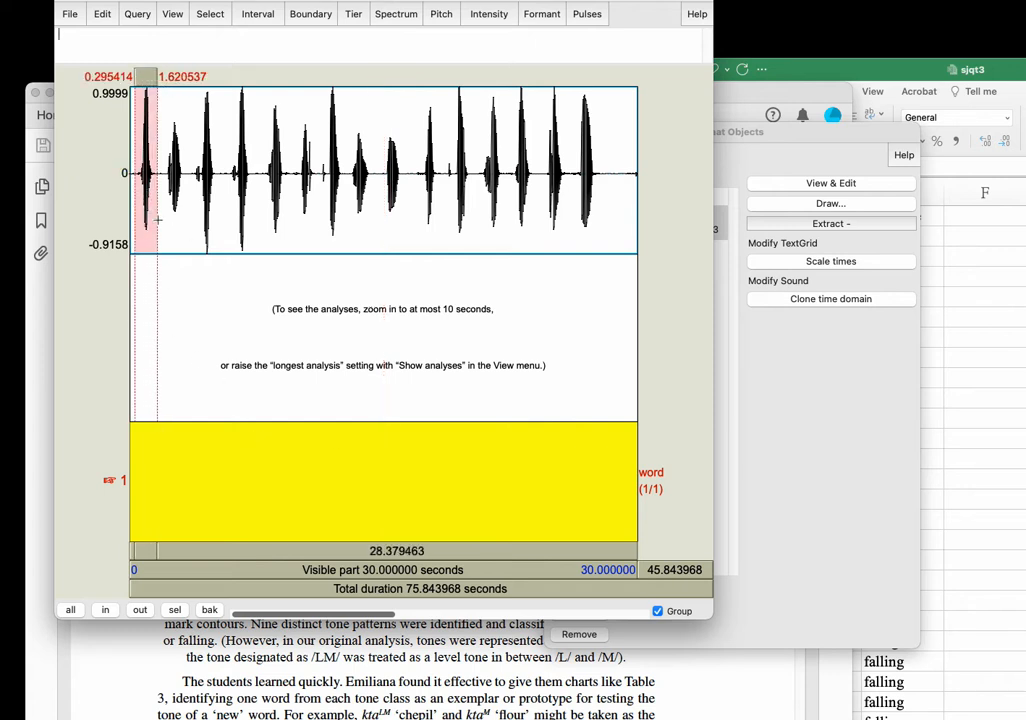
{"action": "key", "text": "Return"}
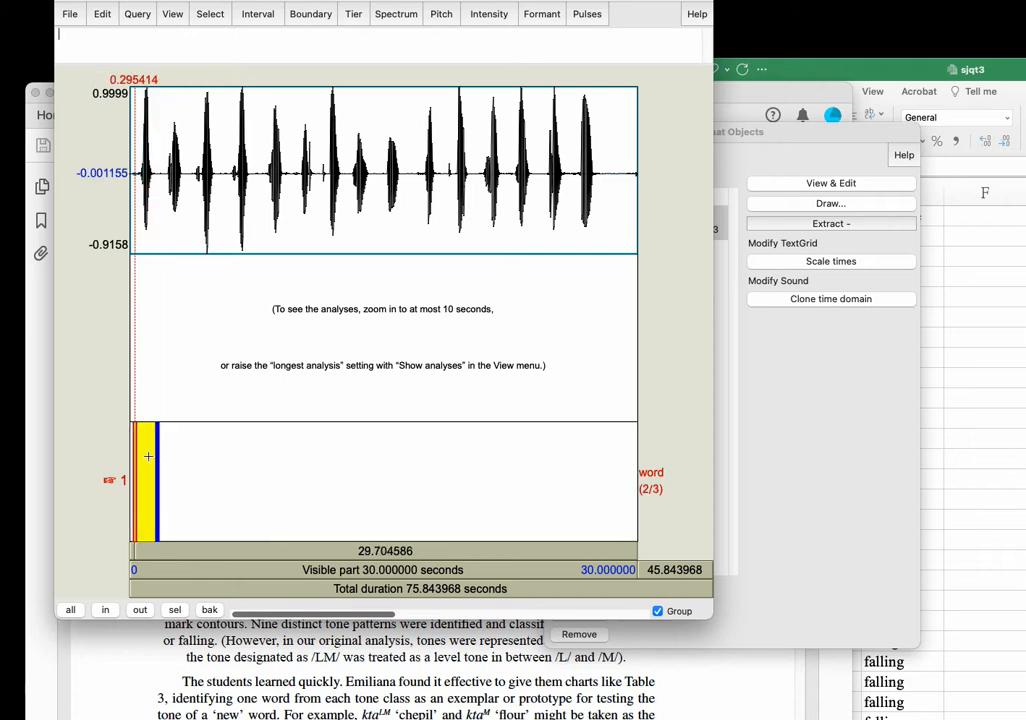
{"action": "left_click", "coordinate": [149, 457]}
{"action": "key", "text": "Tab"}
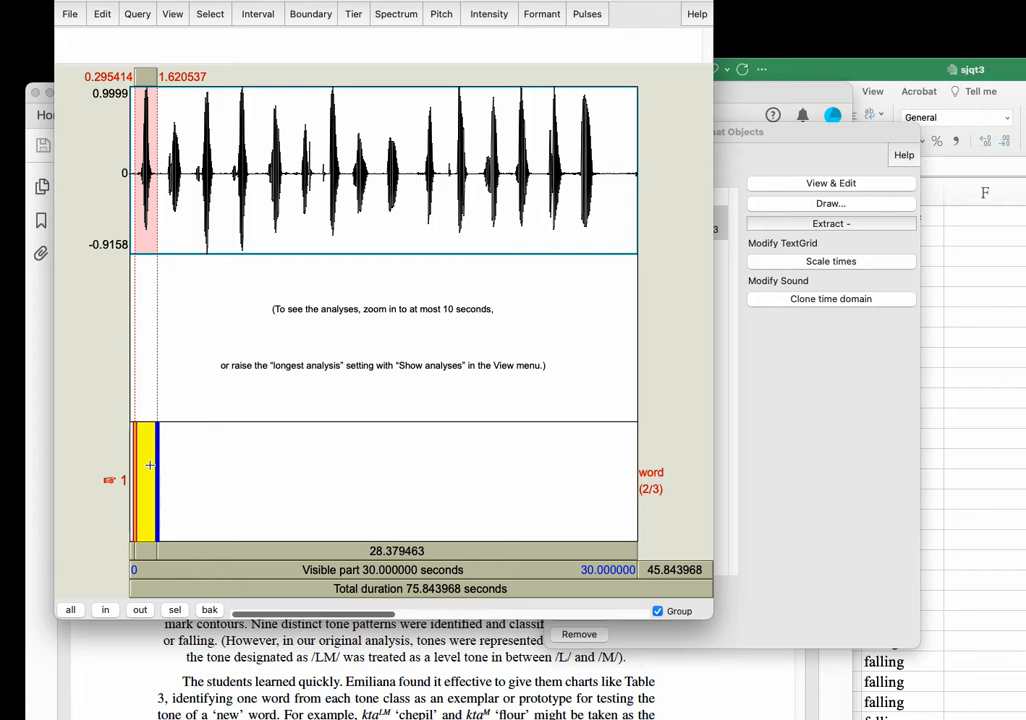
{"action": "type", "text": "xxx"}
Mark the second spoken word as an interval from about 2.01 to 3.16 s on the word tier and listen to it.
{"action": "left_click_drag", "start_coordinate": [163, 192], "coordinate": [183, 198]}
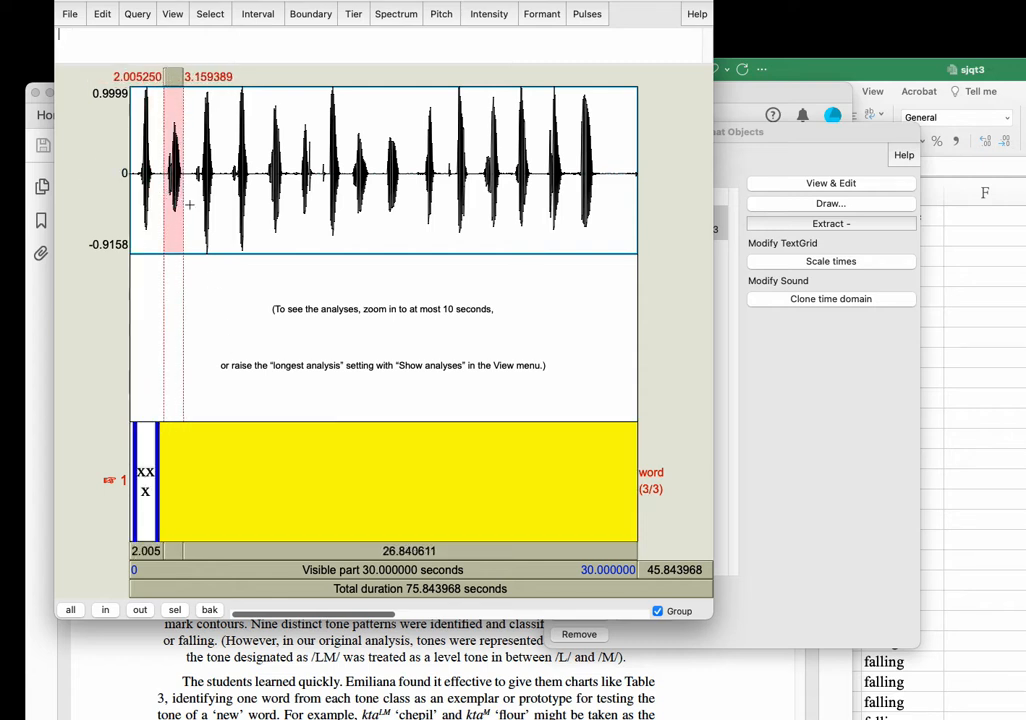
{"action": "key", "text": "Return"}
{"action": "left_click", "coordinate": [174, 450]}
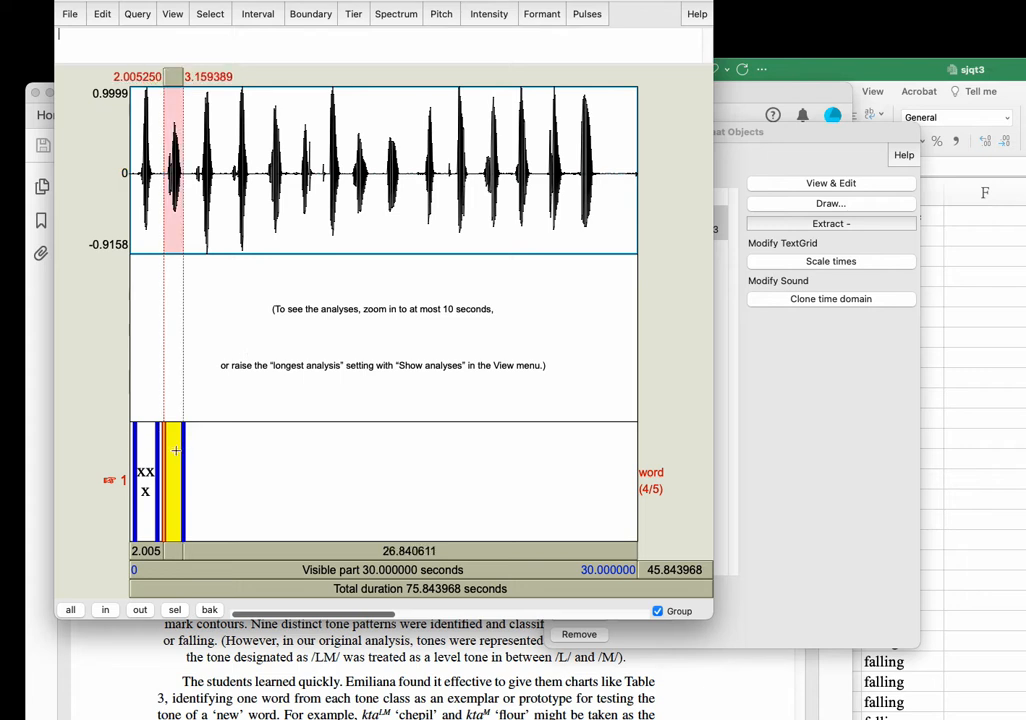
{"action": "key", "text": "Tab"}
Zoom to the second word's interval, replay it and label it kwna.
{"action": "key", "text": "super+n"}
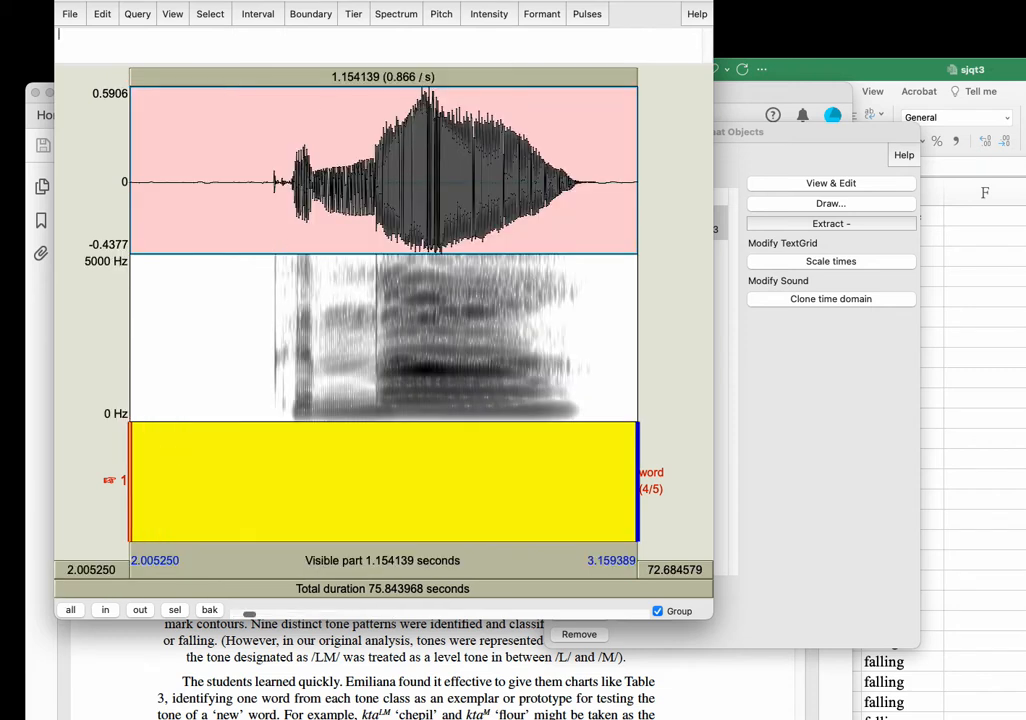
{"action": "left_click", "coordinate": [173, 15]}
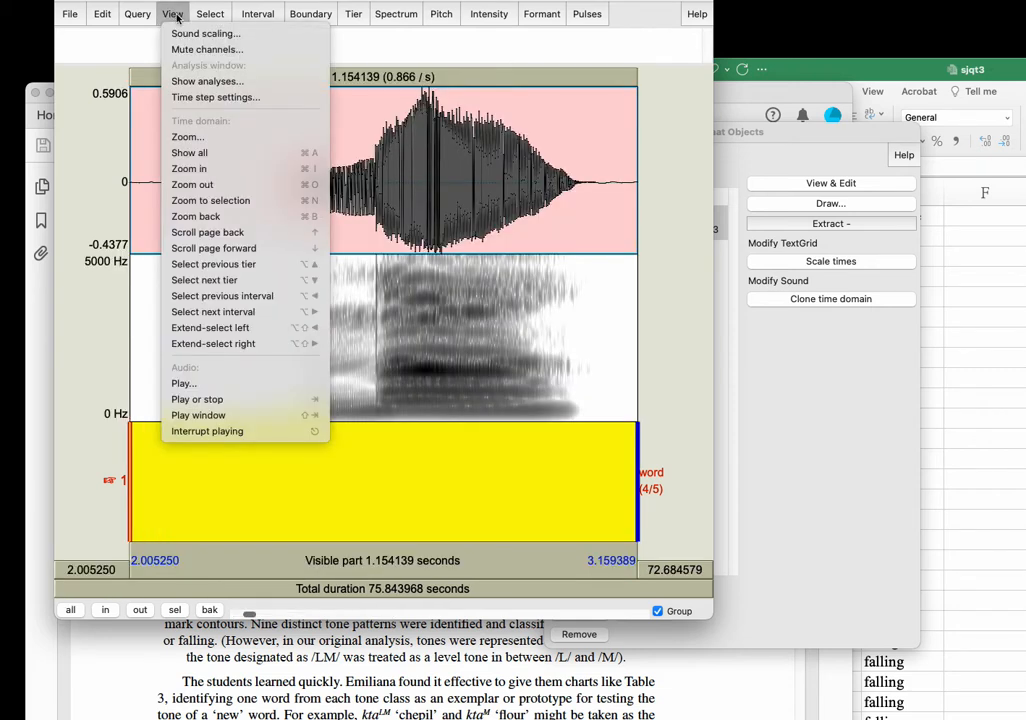
{"action": "left_click", "coordinate": [252, 202]}
{"action": "key", "text": "Tab"}
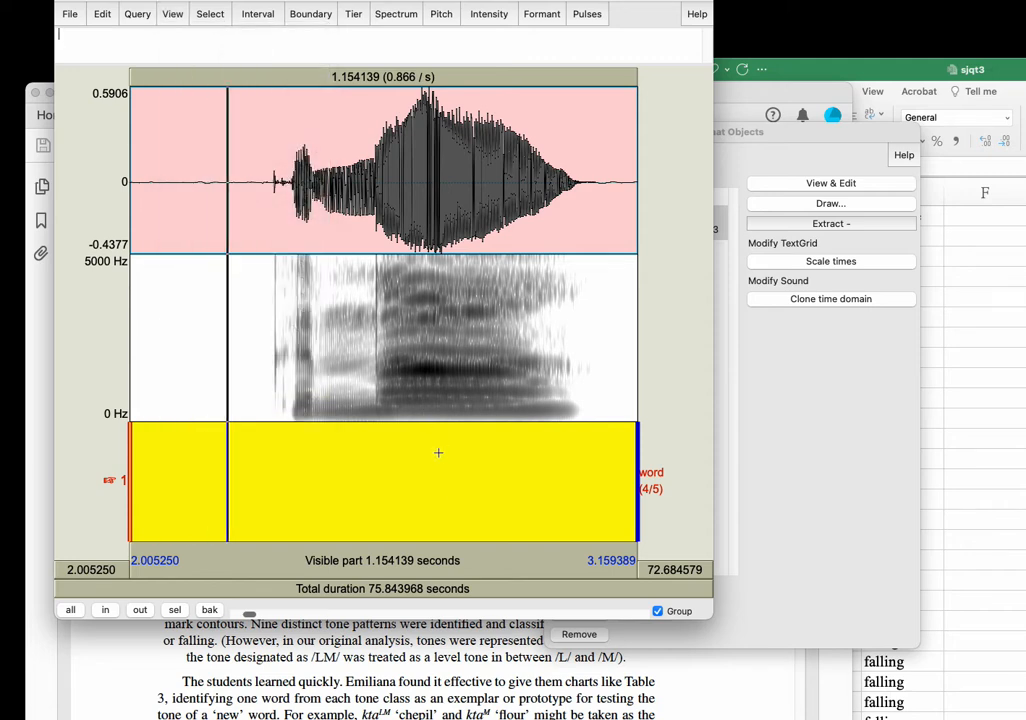
{"action": "type", "text": "kwna"}
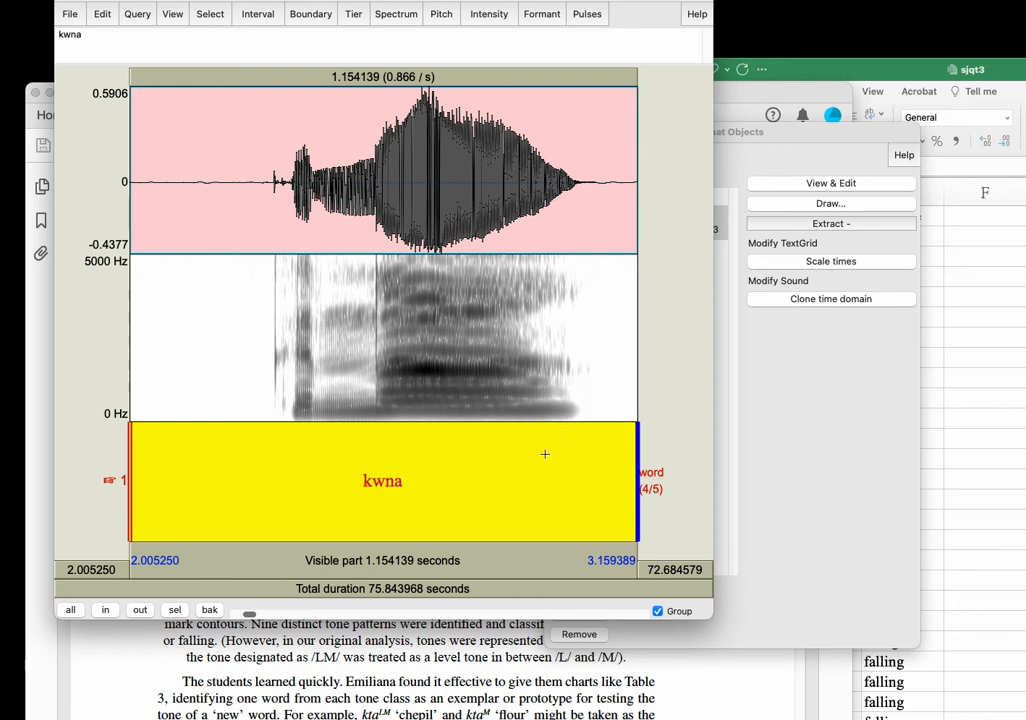
Mark the third spoken word as an interval from about 3.86 to 5.06 s on the word tier and label it skwa.
{"action": "key", "text": "super+o"}
{"action": "key", "text": "super+o"}
{"action": "key", "text": "super+o"}
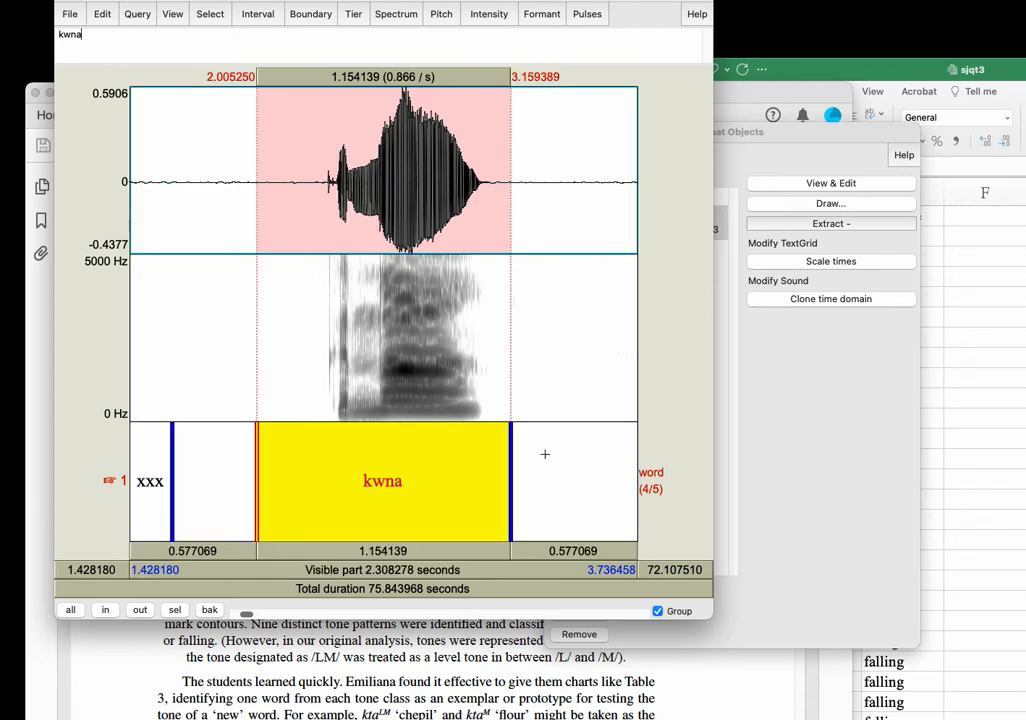
{"action": "key", "text": "super+o"}
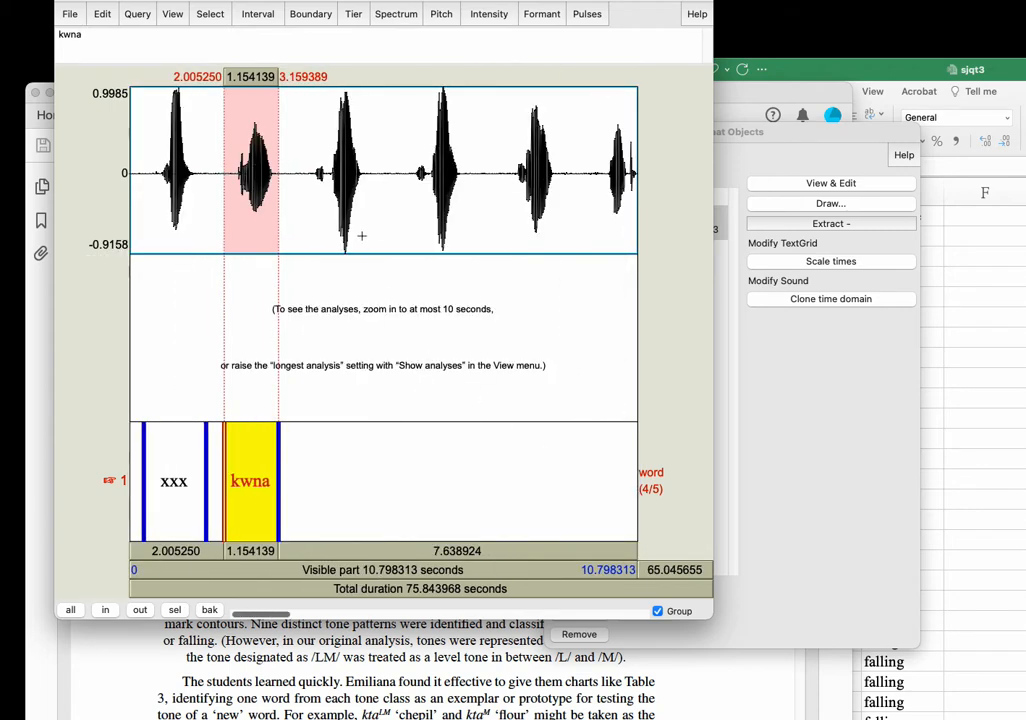
{"action": "left_click", "coordinate": [311, 190]}
{"action": "left_click_drag", "start_coordinate": [311, 190], "coordinate": [367, 190]}
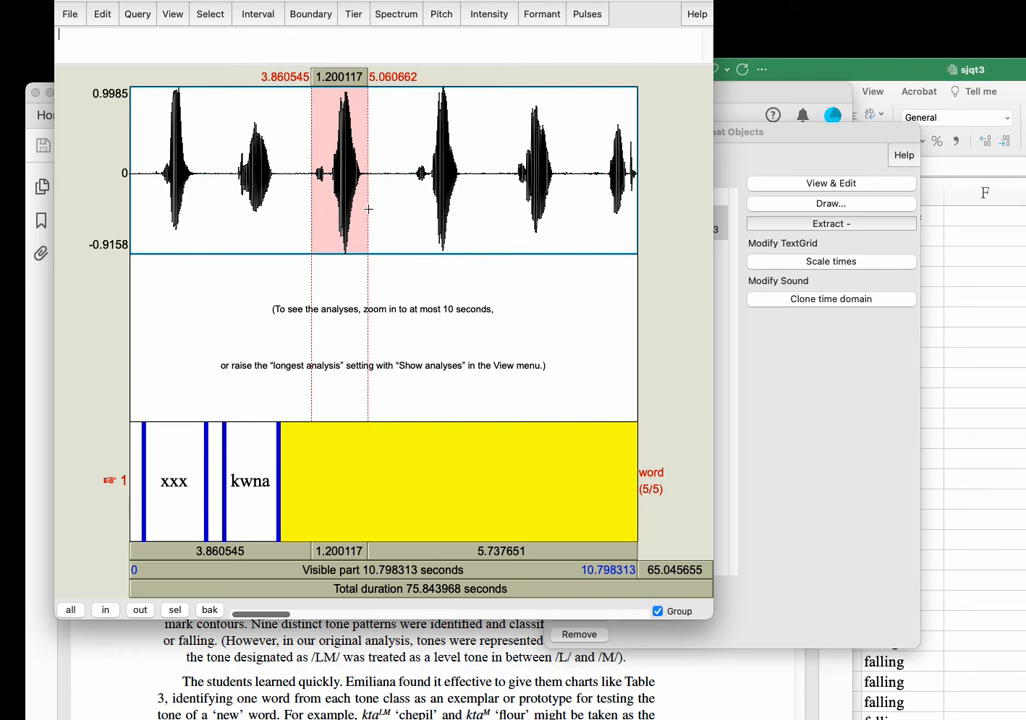
{"action": "key", "text": "Return"}
{"action": "left_click", "coordinate": [333, 470]}
{"action": "type", "text": "skwa"}
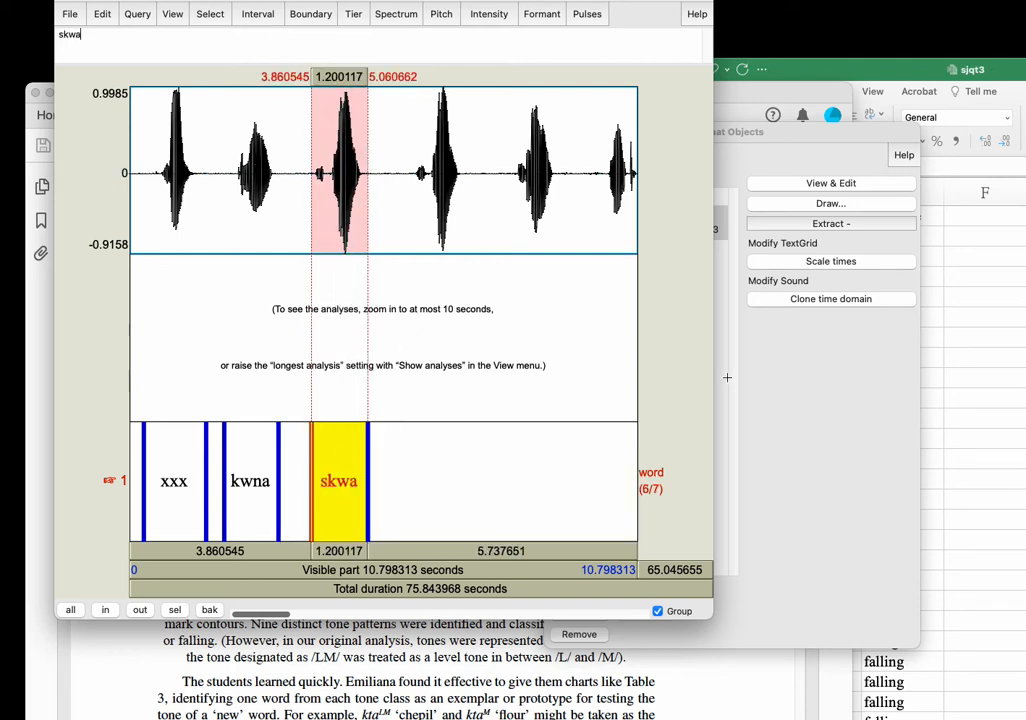
Check the example table in cruzwoodbury2014.pdf, and mark the fourth word from about 5.97 to 7.15 s with the label skwa.
{"action": "left_click", "coordinate": [435, 657]}
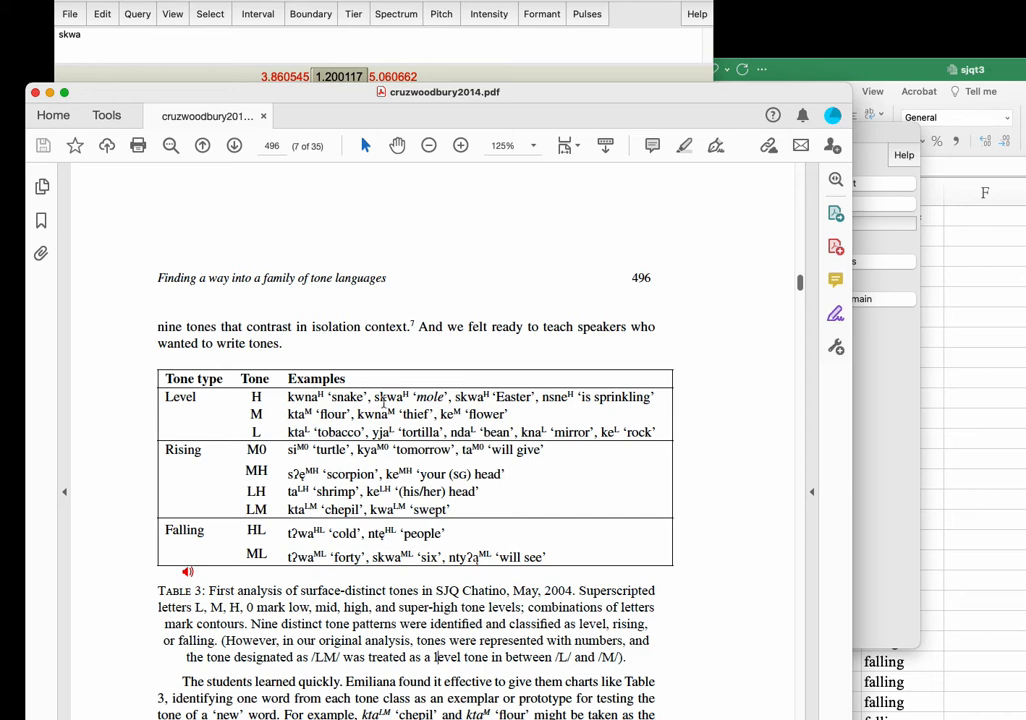
{"action": "key", "text": "super+Tab"}
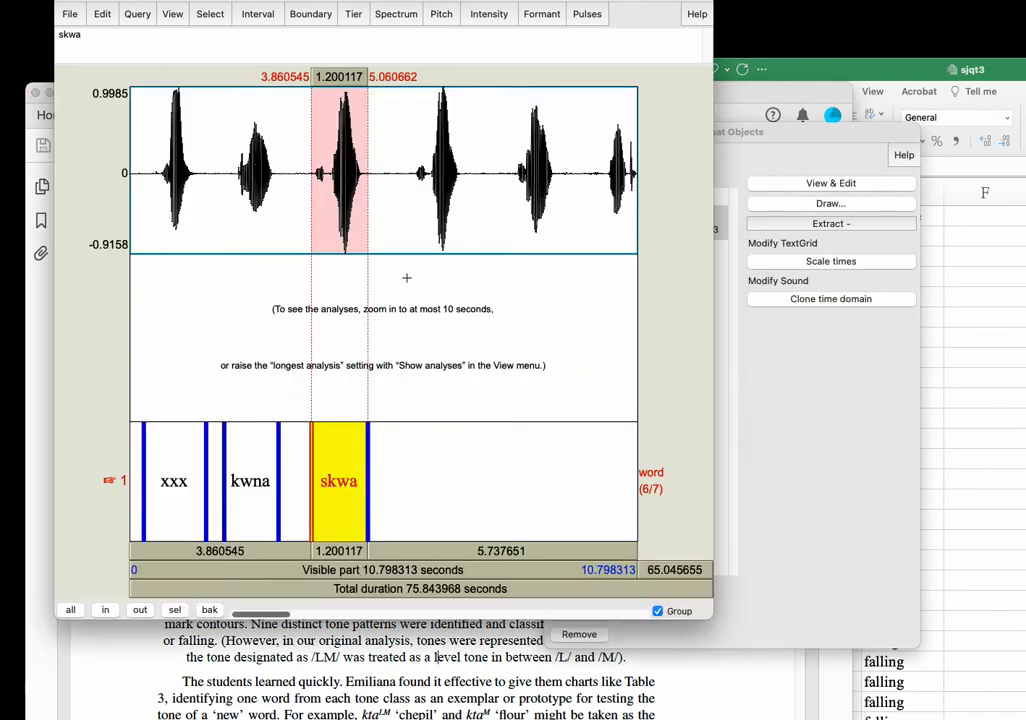
{"action": "left_click_drag", "start_coordinate": [410, 184], "coordinate": [466, 193]}
{"action": "type", "text": "'"}
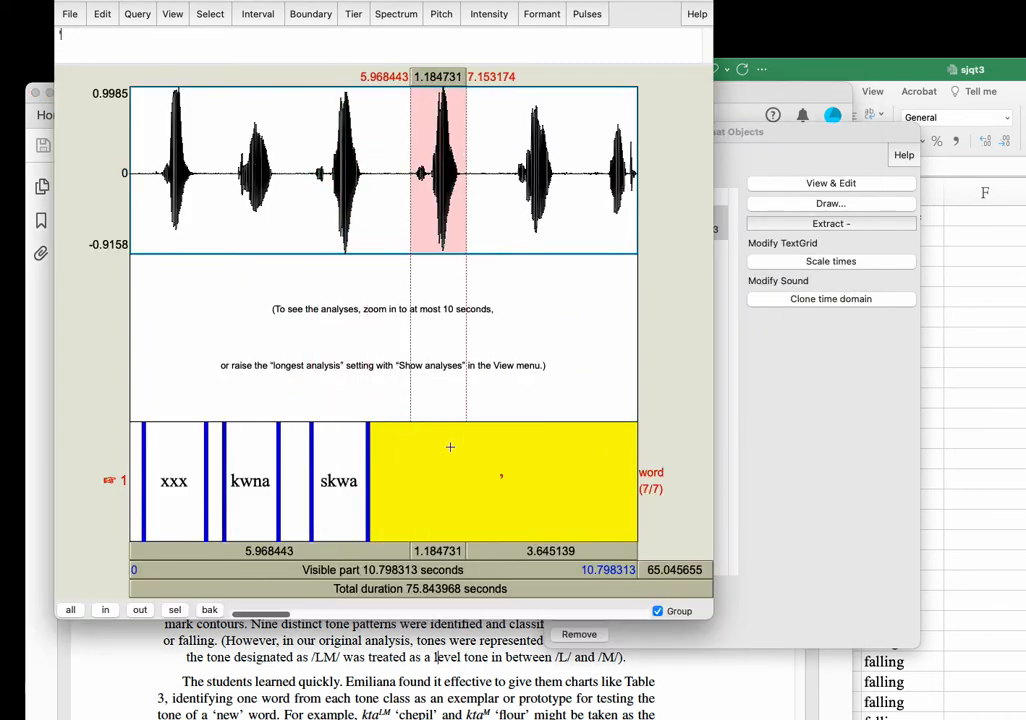
{"action": "key", "text": "Return"}
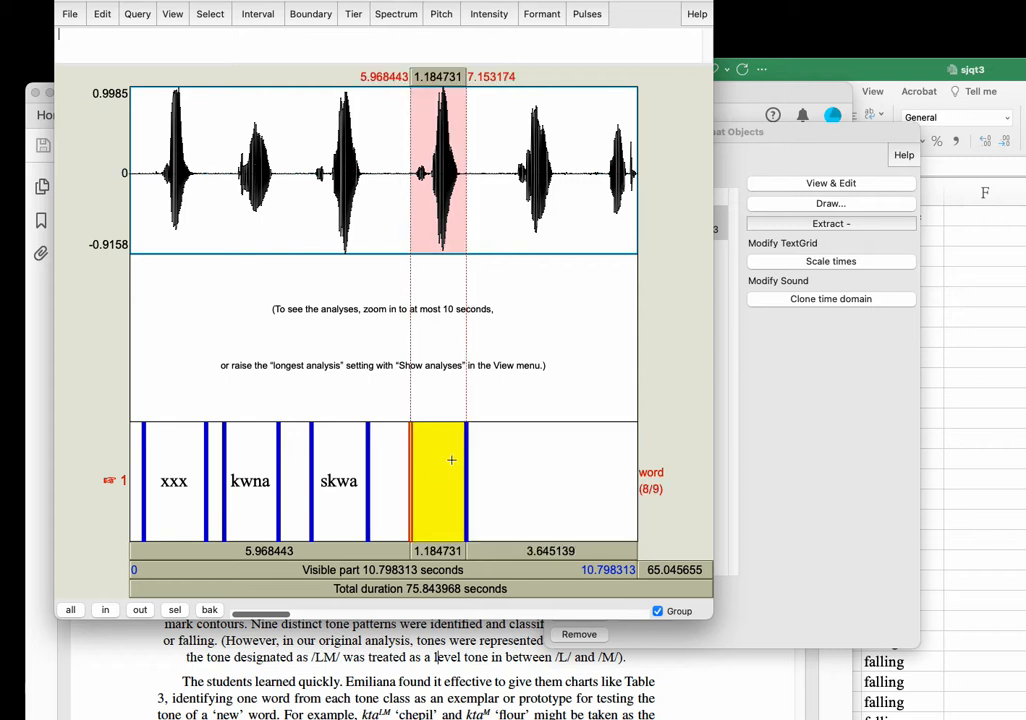
{"action": "type", "text": "skwa"}
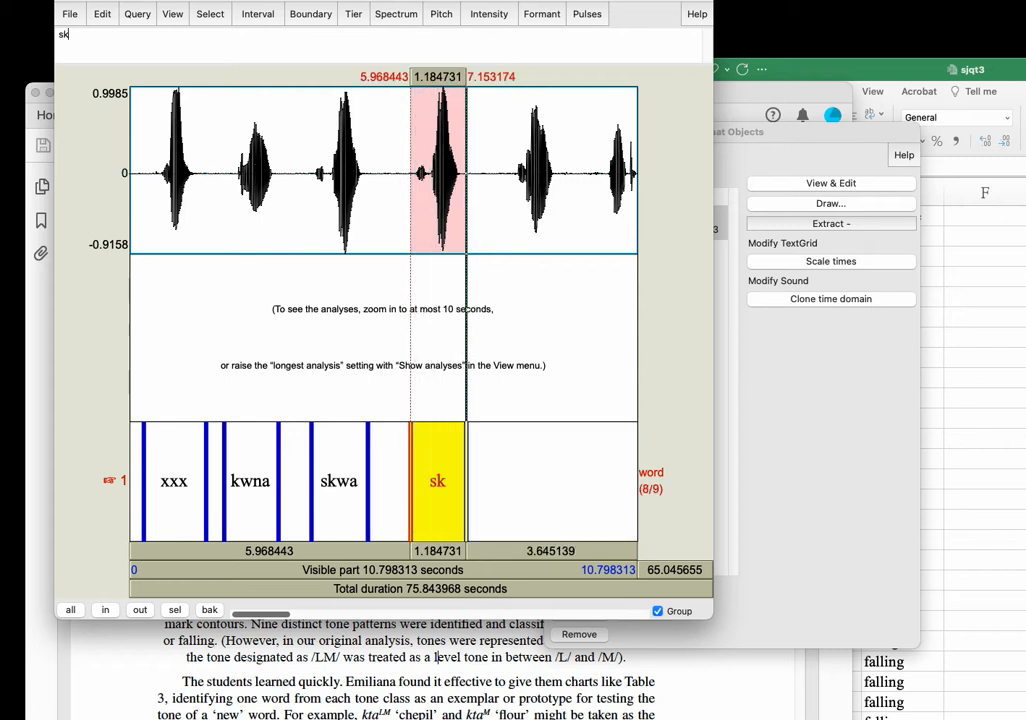
Compare the two skwa intervals by selecting them in turn on the word tier.
{"action": "left_click", "coordinate": [362, 449]}
{"action": "left_click", "coordinate": [441, 496]}
{"action": "left_click", "coordinate": [340, 499]}
{"action": "left_click", "coordinate": [455, 500]}
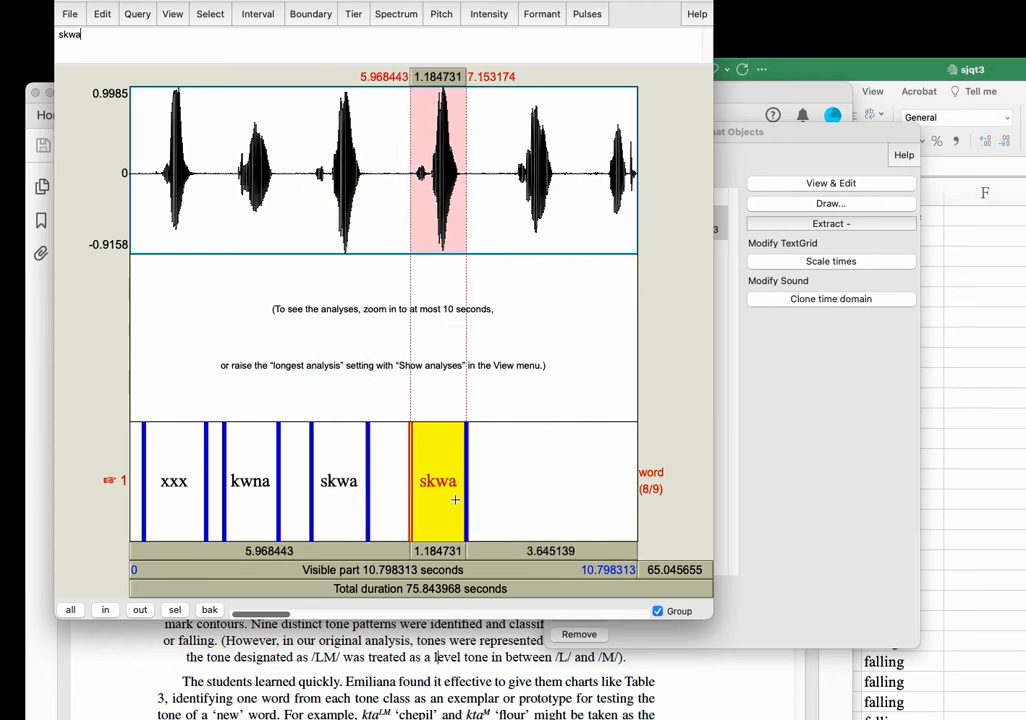
Check Table 3 in cruzwoodbury2014.pdf, and append the tone suffix -H to both skwa labels on the word tier in Praat.
{"action": "left_click", "coordinate": [480, 679]}
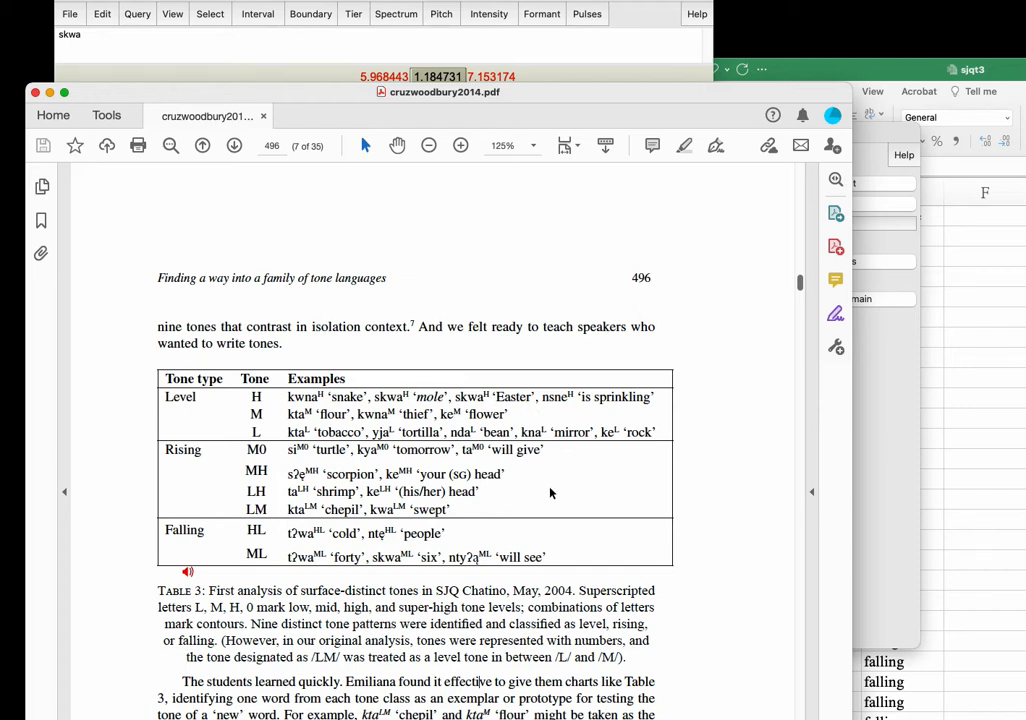
{"action": "key", "text": "super+Tab"}
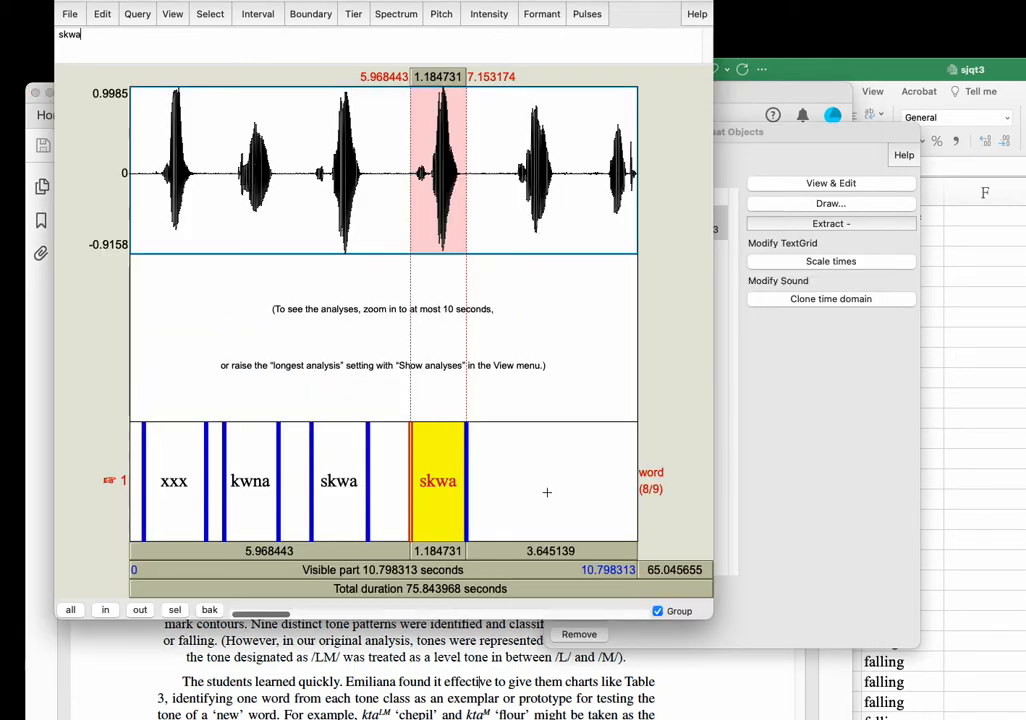
{"action": "left_click", "coordinate": [334, 495]}
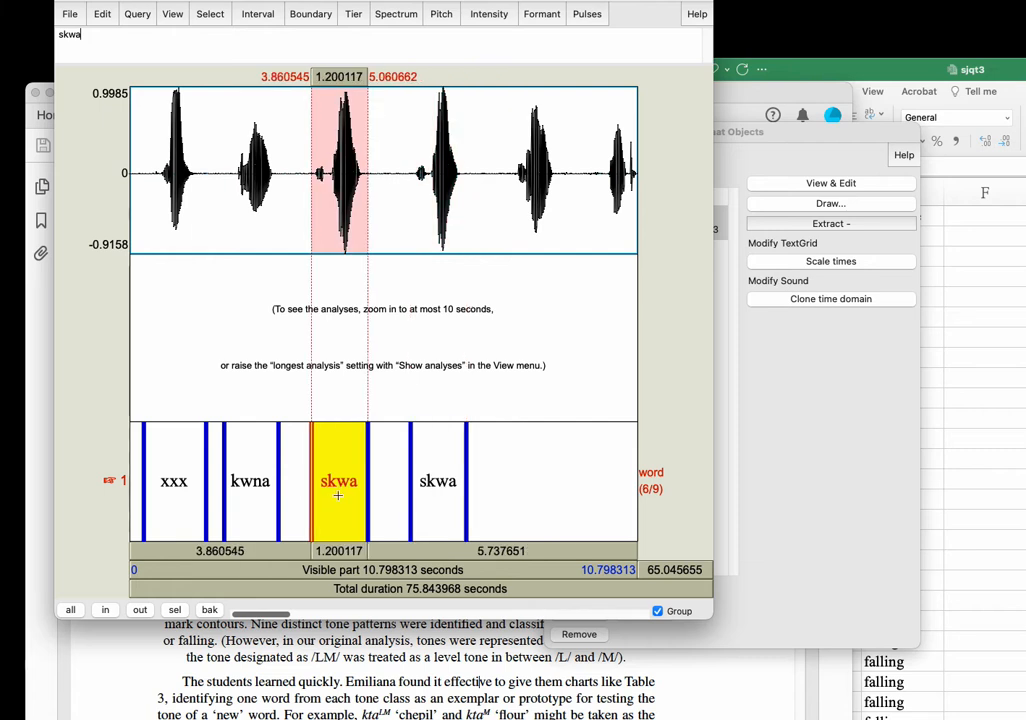
{"action": "left_click", "coordinate": [447, 494]}
{"action": "left_click", "coordinate": [345, 487]}
{"action": "type", "text": "-H"}
{"action": "left_click", "coordinate": [436, 483]}
{"action": "type", "text": "-H"}
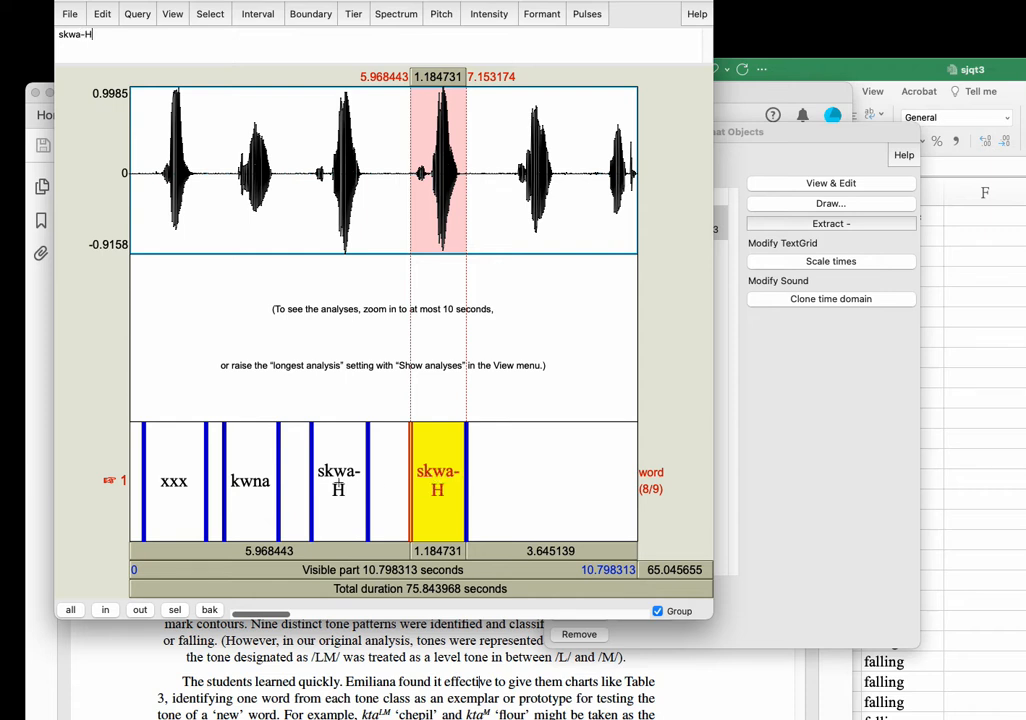
Append the glosses to tell the two words apart, labelling the third word skwa-H-mole and the fourth skwa-H-easter.
{"action": "left_click", "coordinate": [345, 483]}
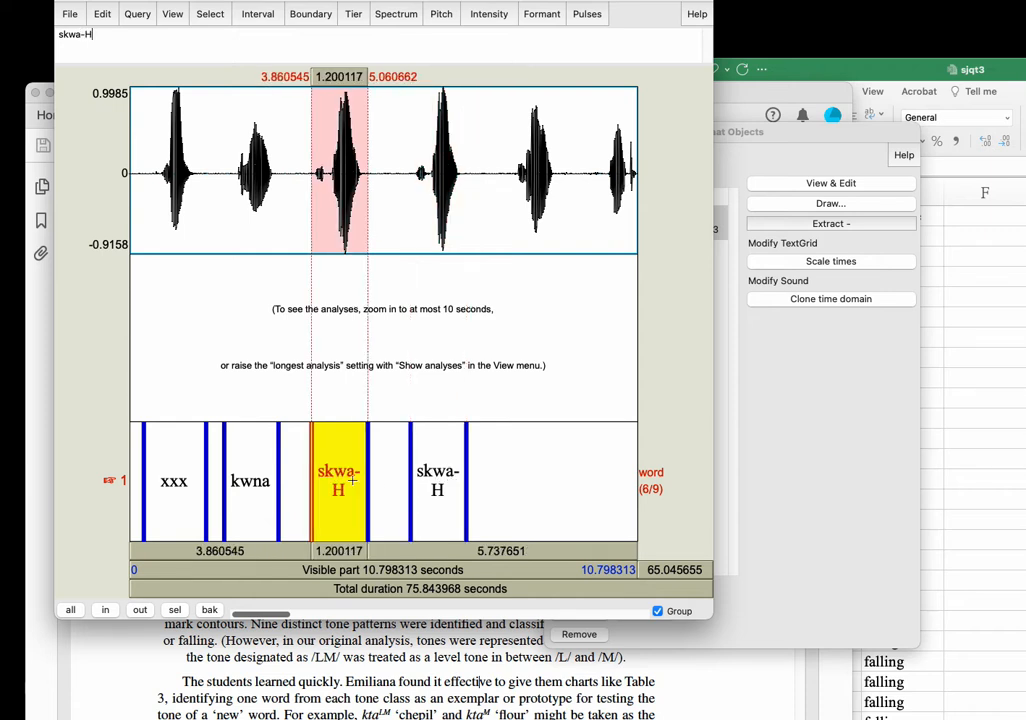
{"action": "type", "text": "-mol"}
{"action": "left_click", "coordinate": [437, 486]}
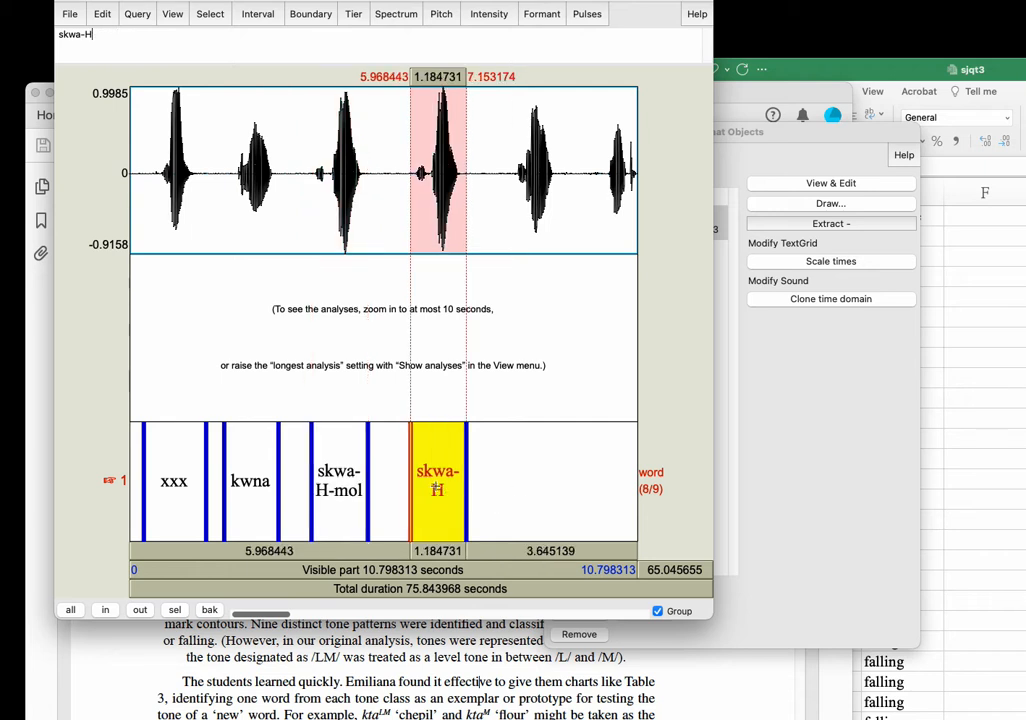
{"action": "type", "text": "-easter"}
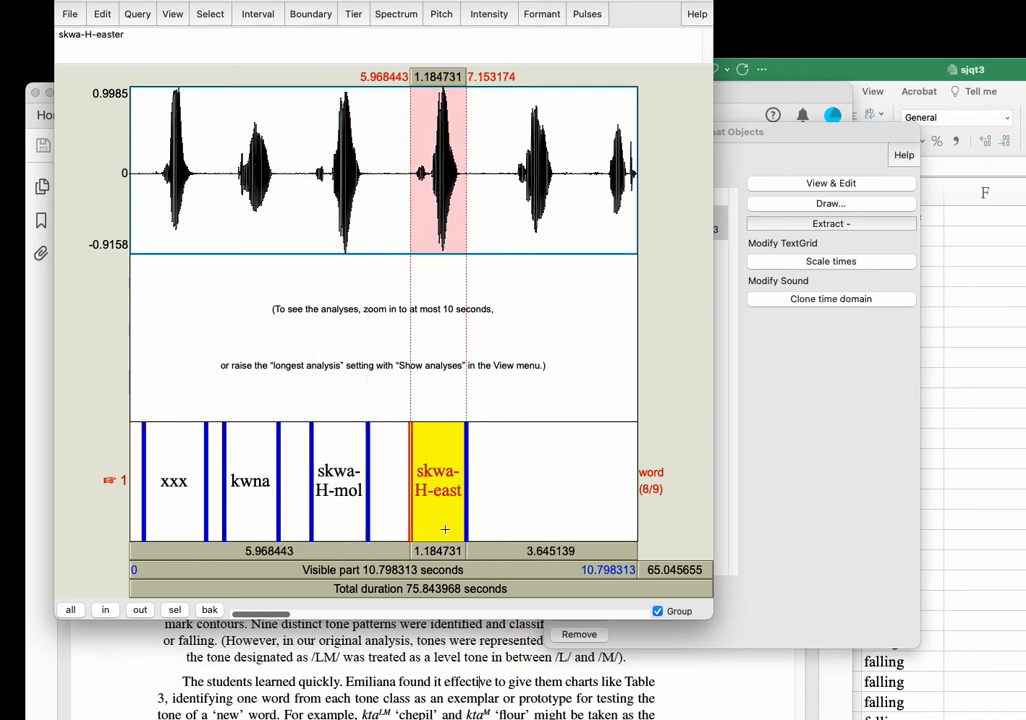
Inspect the skwa-H-mole and skwa-H-easter intervals, framing the fourth word at a zoom that shows both labels in full.
{"action": "left_click", "coordinate": [334, 489]}
{"action": "left_click", "coordinate": [504, 480]}
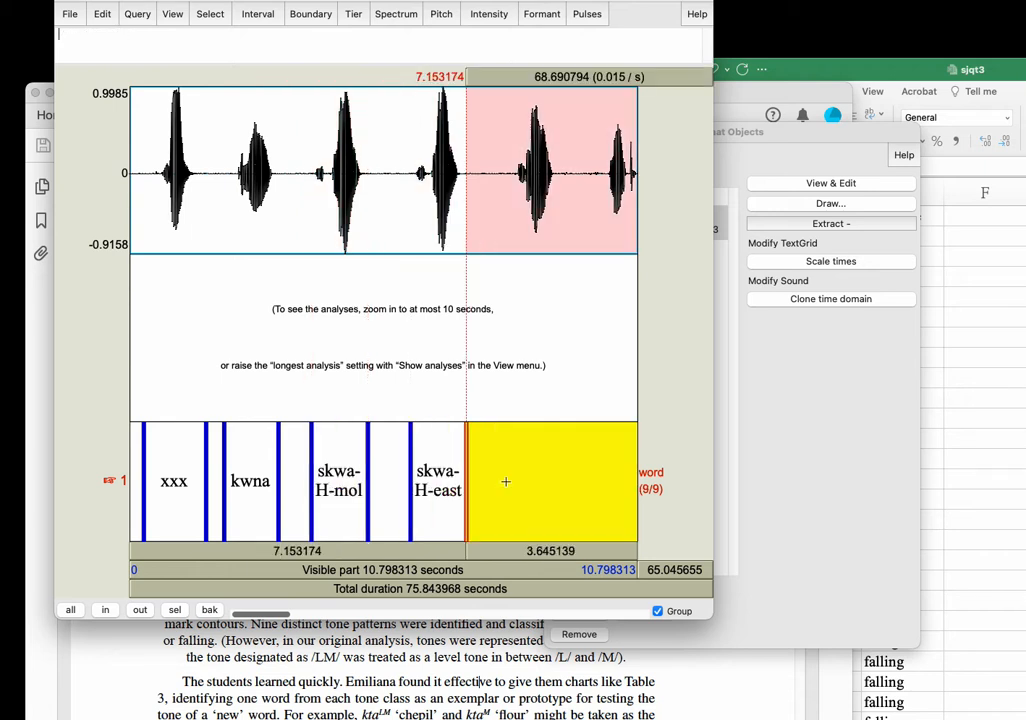
{"action": "left_click", "coordinate": [317, 470]}
{"action": "left_click", "coordinate": [483, 453]}
{"action": "left_click", "coordinate": [438, 480]}
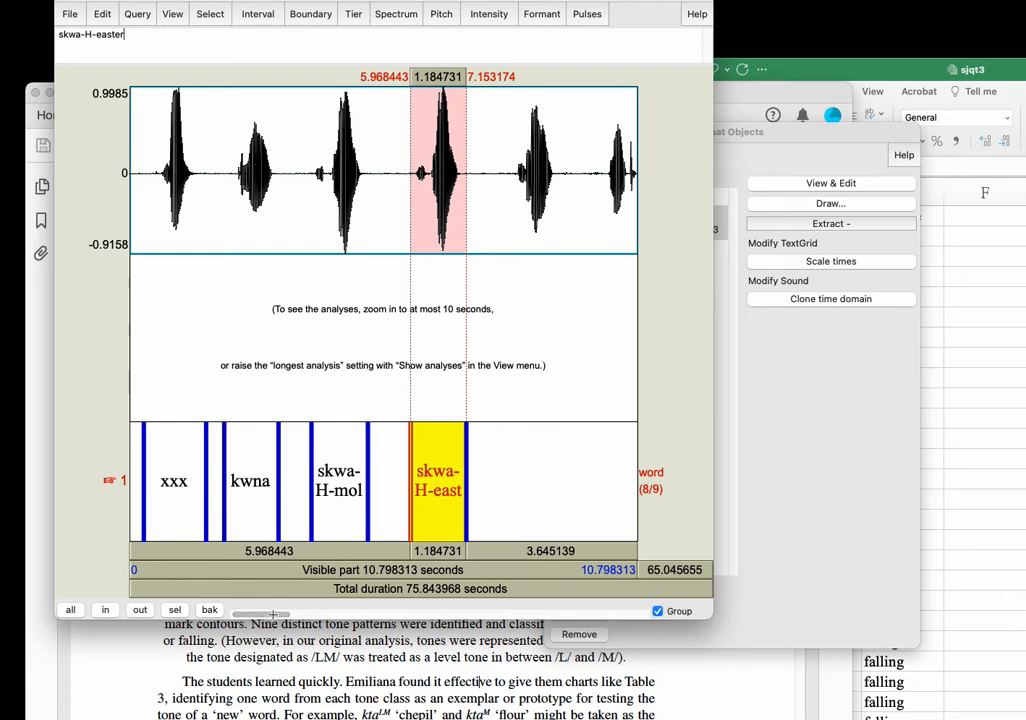
{"action": "left_click", "coordinate": [602, 611]}
{"action": "left_click_drag", "start_coordinate": [602, 611], "coordinate": [277, 611]}
{"action": "left_click", "coordinate": [182, 448]}
{"action": "key", "text": "alt+Right"}
{"action": "key", "text": "alt+Right"}
{"action": "key", "text": "alt+Right"}
{"action": "key", "text": "alt+Right"}
{"action": "key", "text": "alt+Right"}
{"action": "key", "text": "alt+Right"}
{"action": "key", "text": "alt+n"}
{"action": "key", "text": "super+n"}
{"action": "key", "text": "super+o"}
{"action": "key", "text": "super+o"}
{"action": "key", "text": "super+o"}
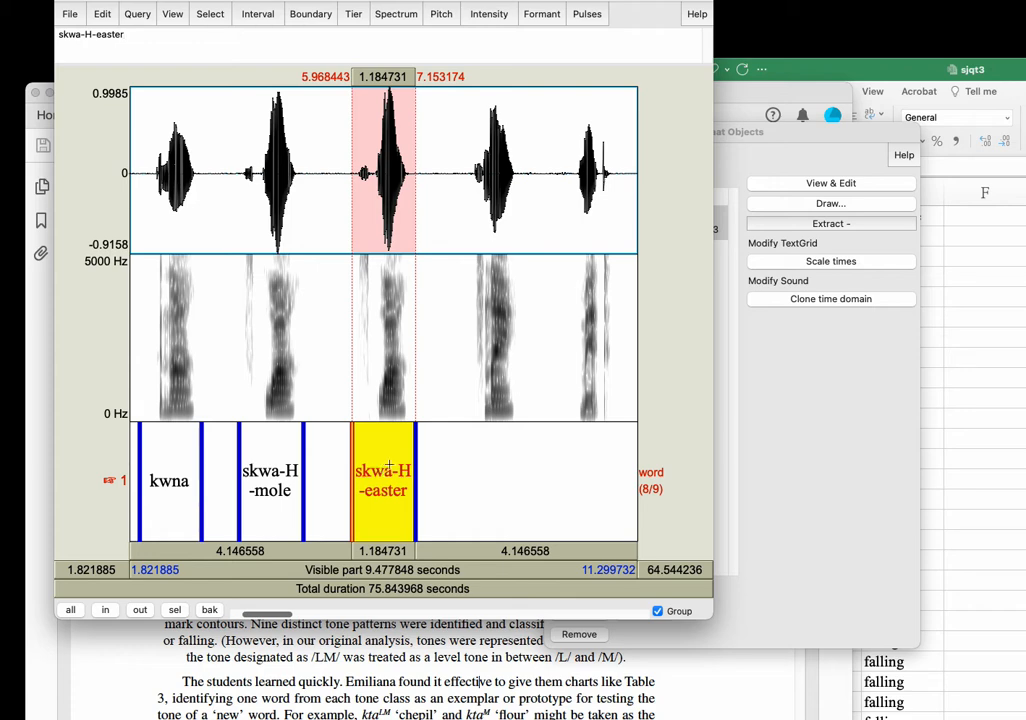
Extract the sound of the selected skwa-H-easter interval as a new object with time starting from 0.
{"action": "left_click_drag", "start_coordinate": [280, 0], "coordinate": [361, 43]}
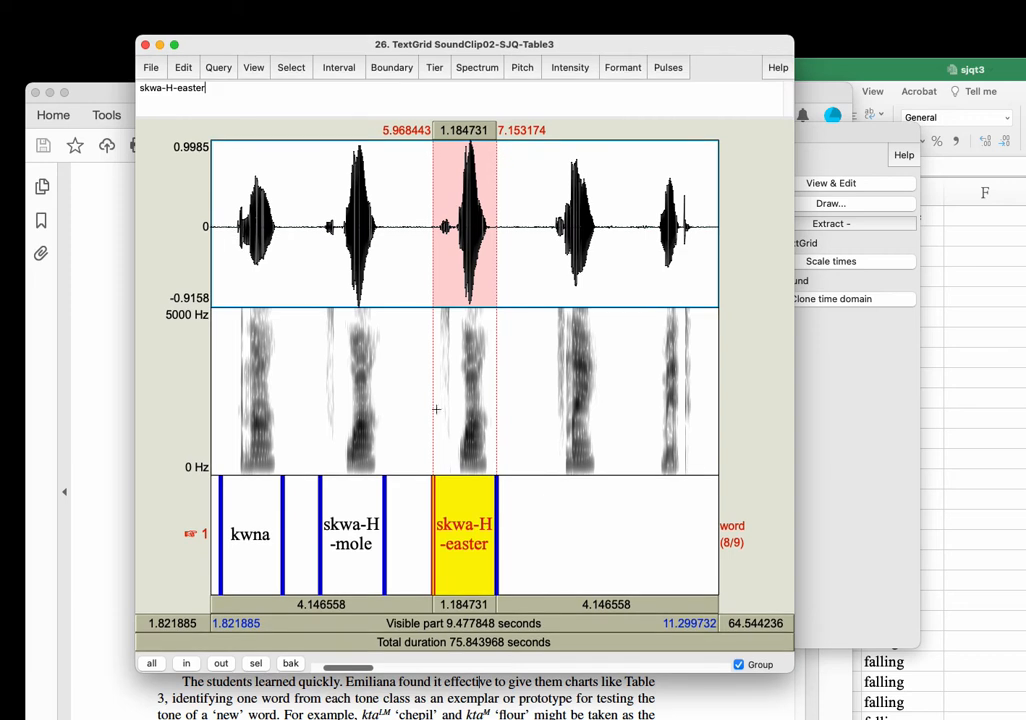
{"action": "left_click", "coordinate": [150, 67]}
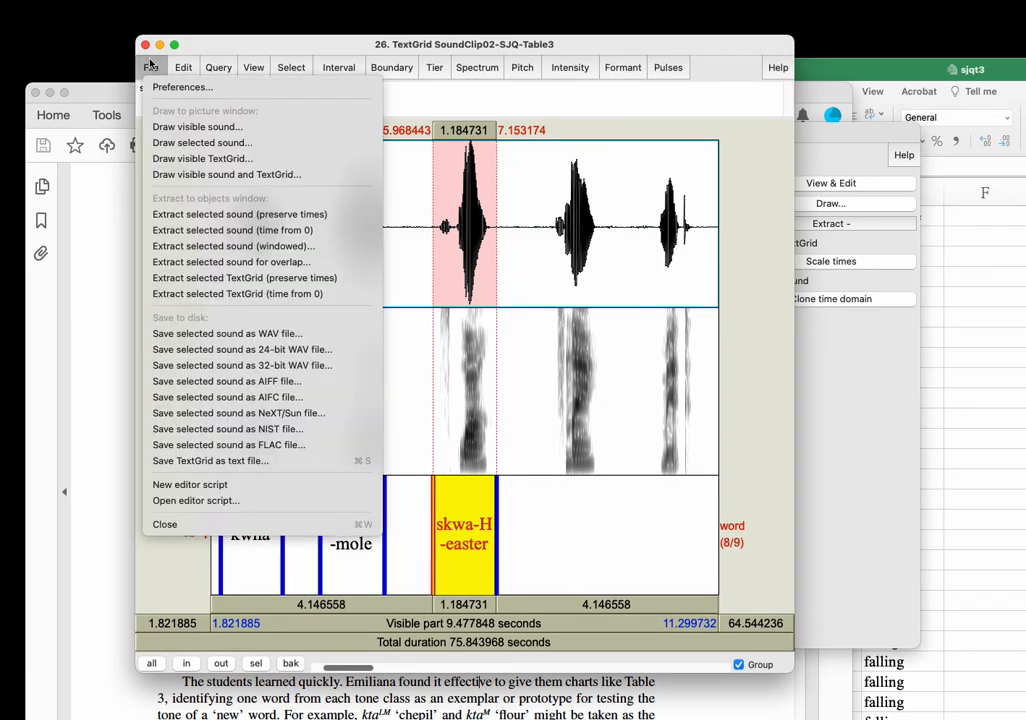
{"action": "left_click", "coordinate": [240, 231]}
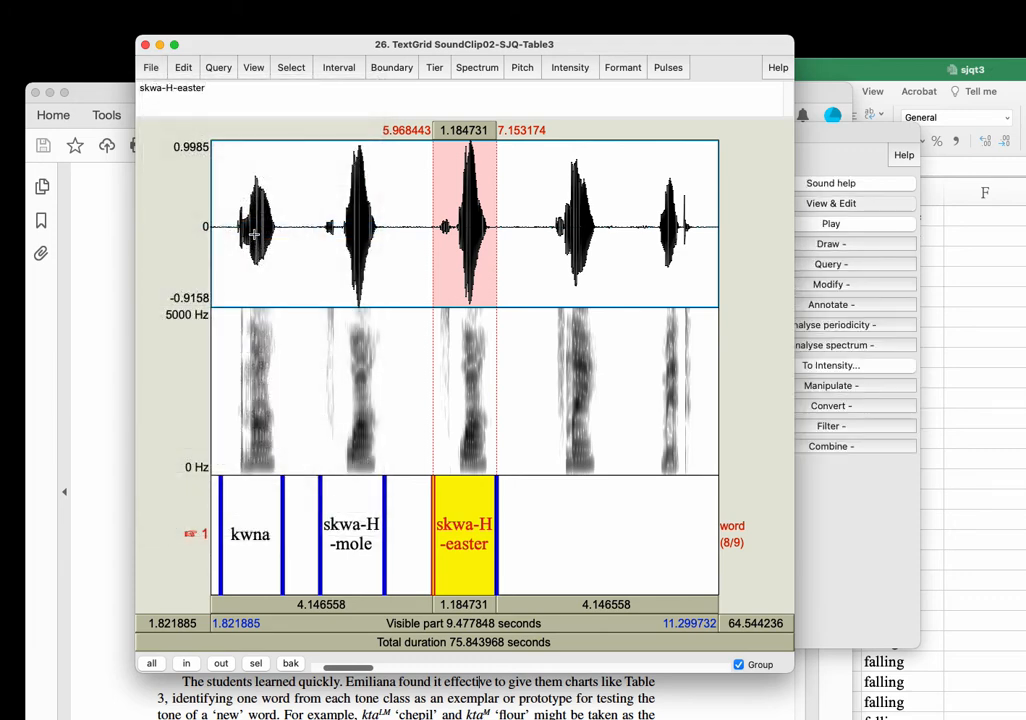
View and play the extracted untitled sound from the Praat Objects list, and close its editor.
{"action": "left_click", "coordinate": [831, 139]}
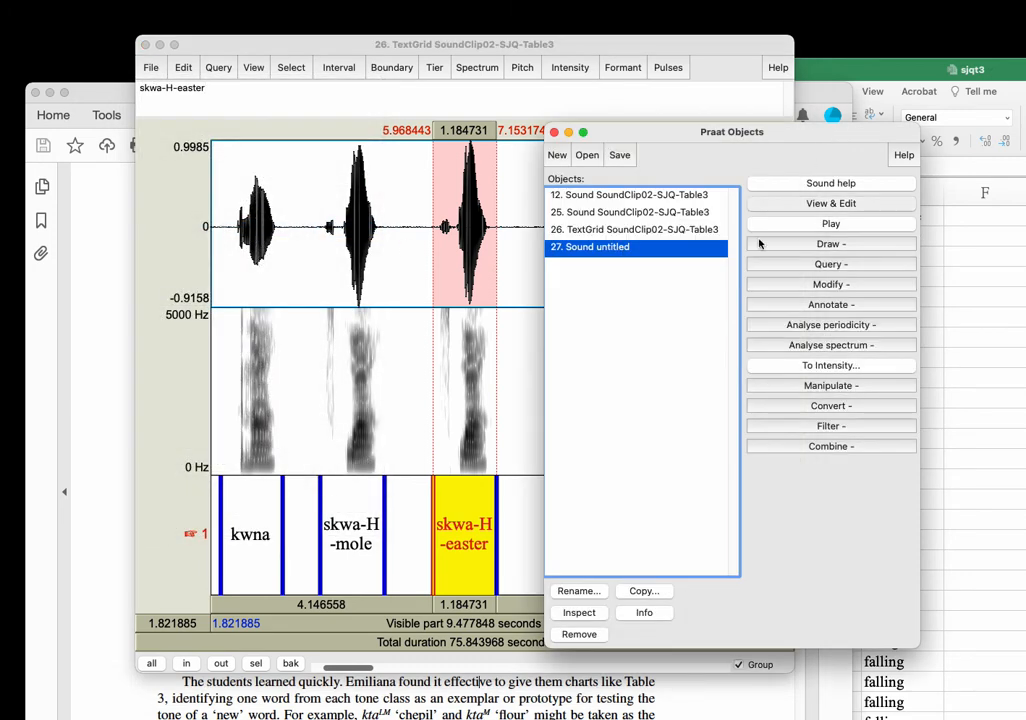
{"action": "left_click", "coordinate": [800, 204]}
{"action": "key", "text": "Tab"}
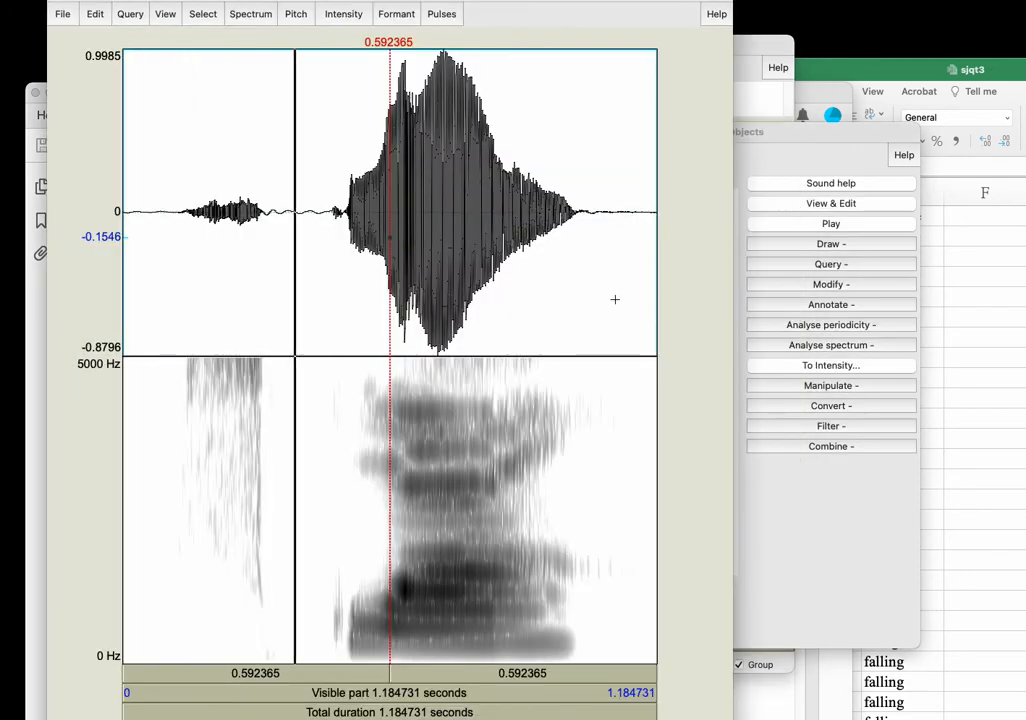
{"action": "key", "text": "super+w"}
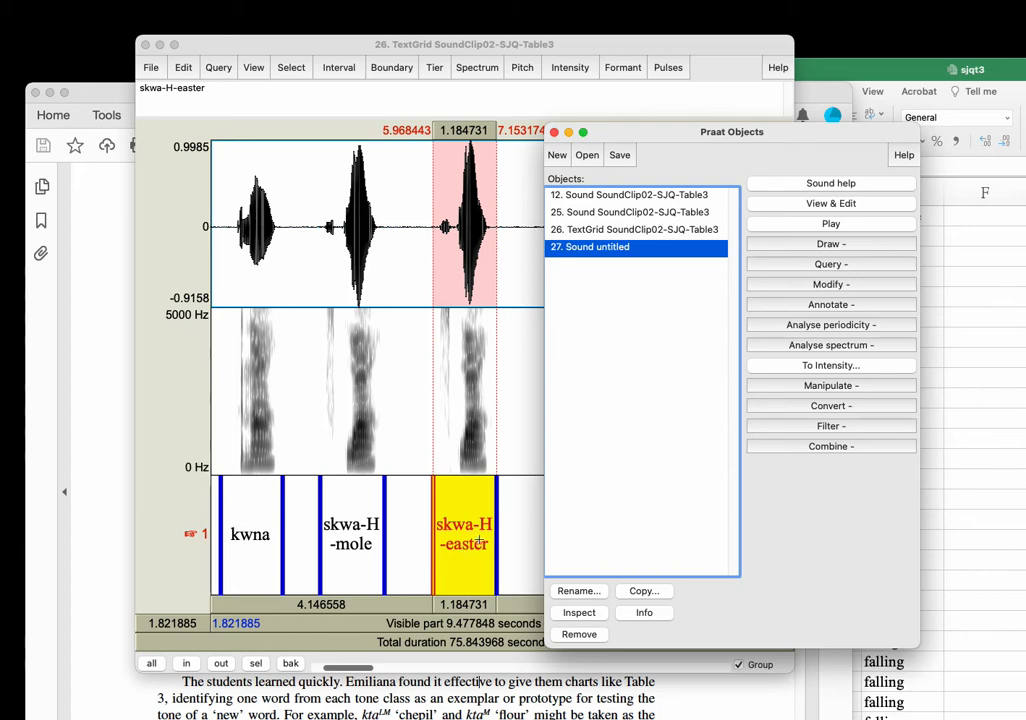
{"action": "left_click", "coordinate": [621, 155]}
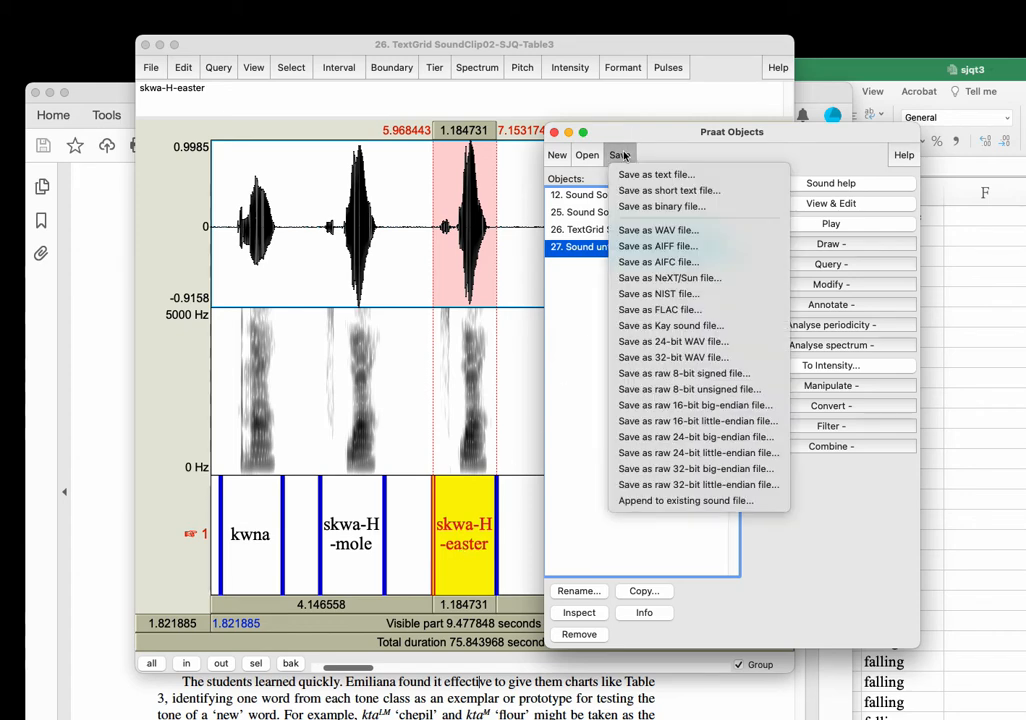
{"action": "left_click", "coordinate": [653, 232]}
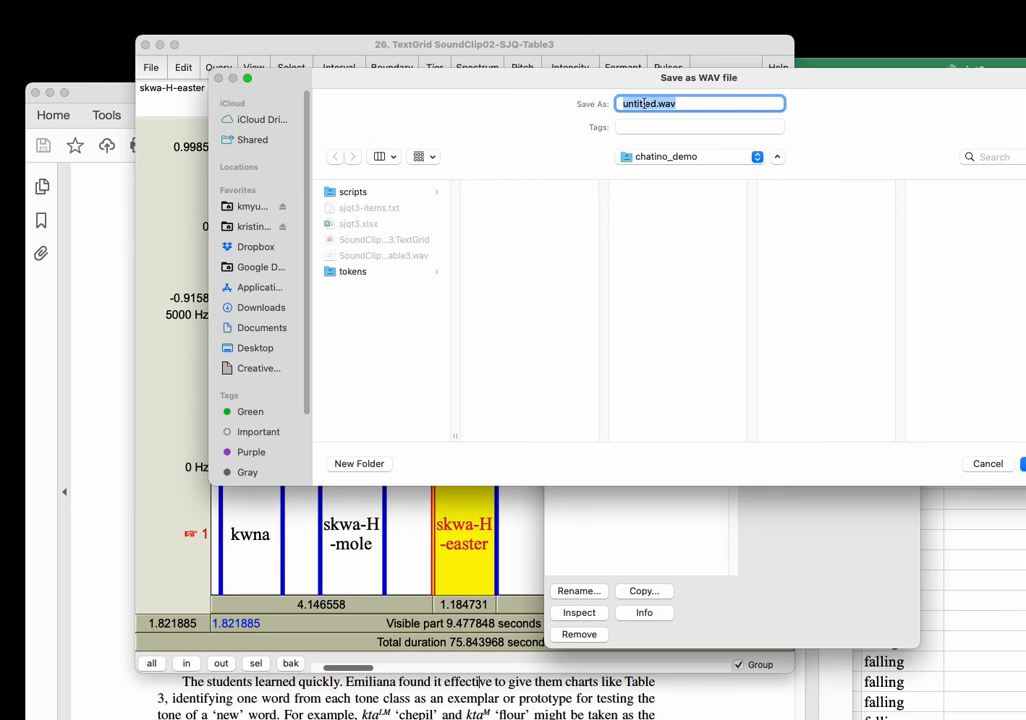
{"action": "left_click", "coordinate": [654, 104]}
{"action": "double_click", "coordinate": [654, 104]}
{"action": "type", "text": "skwa-H-easter"}
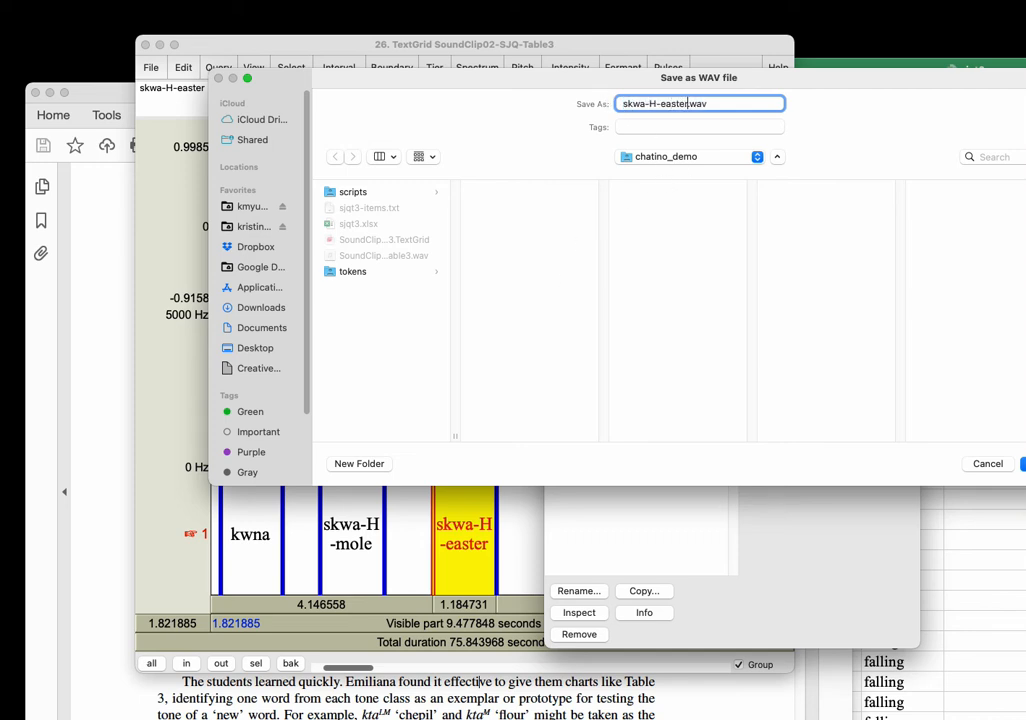
{"action": "left_click_drag", "start_coordinate": [766, 88], "coordinate": [666, 102]}
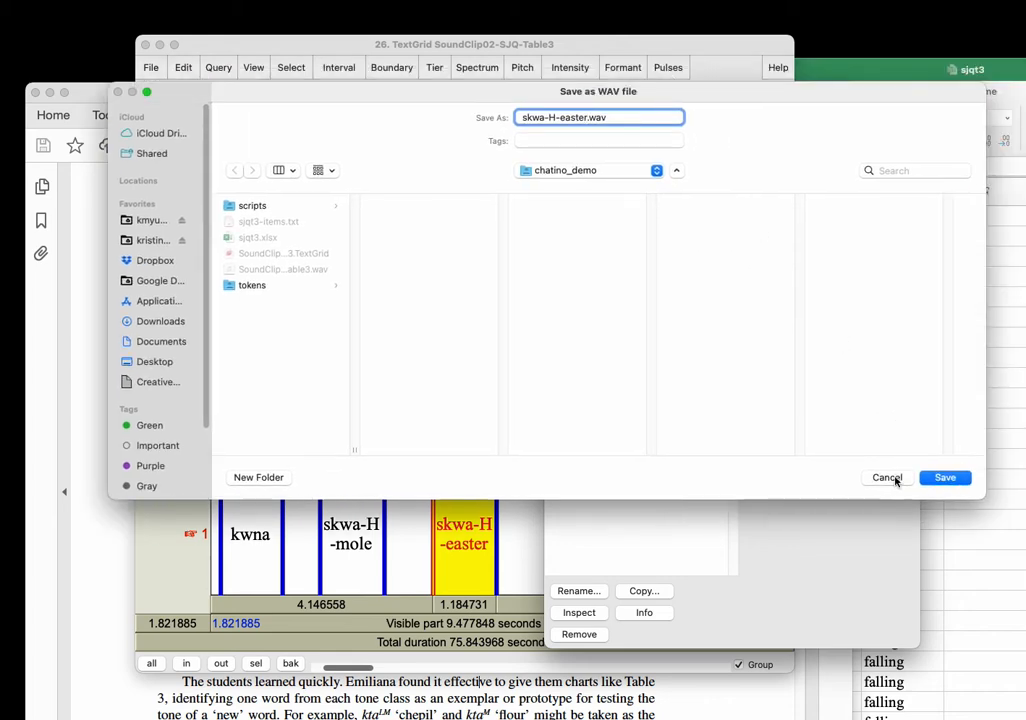
{"action": "left_click", "coordinate": [895, 479]}
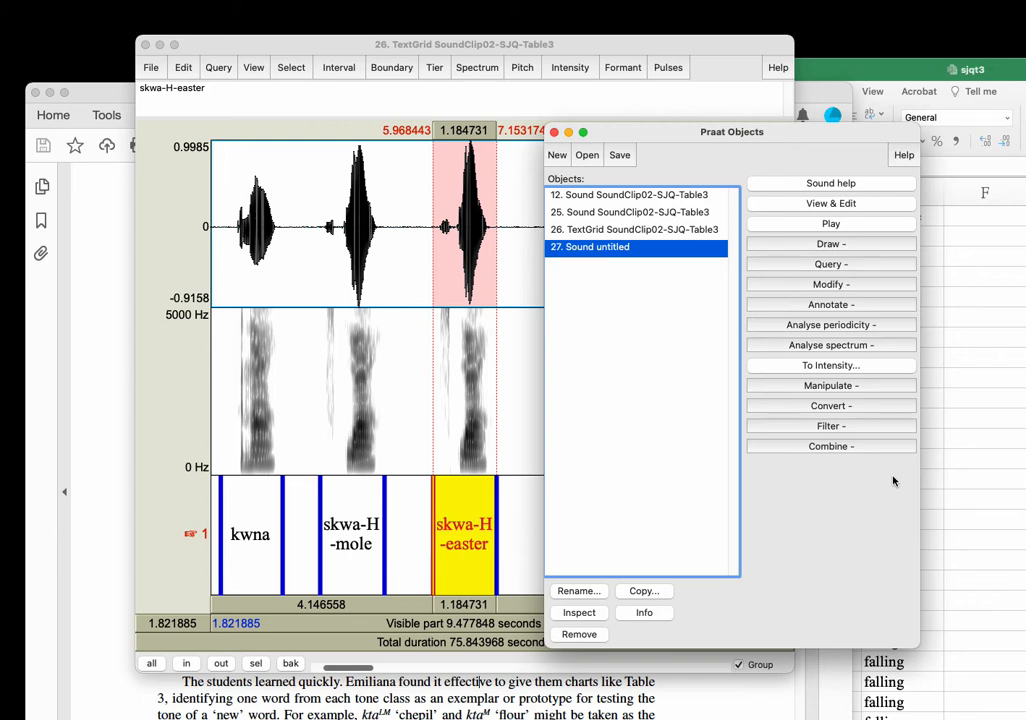
Select the untitled sound in Praat Objects, move that window aside and bring the TextGrid editor to the front.
{"action": "left_click", "coordinate": [645, 386]}
{"action": "left_click", "coordinate": [618, 249]}
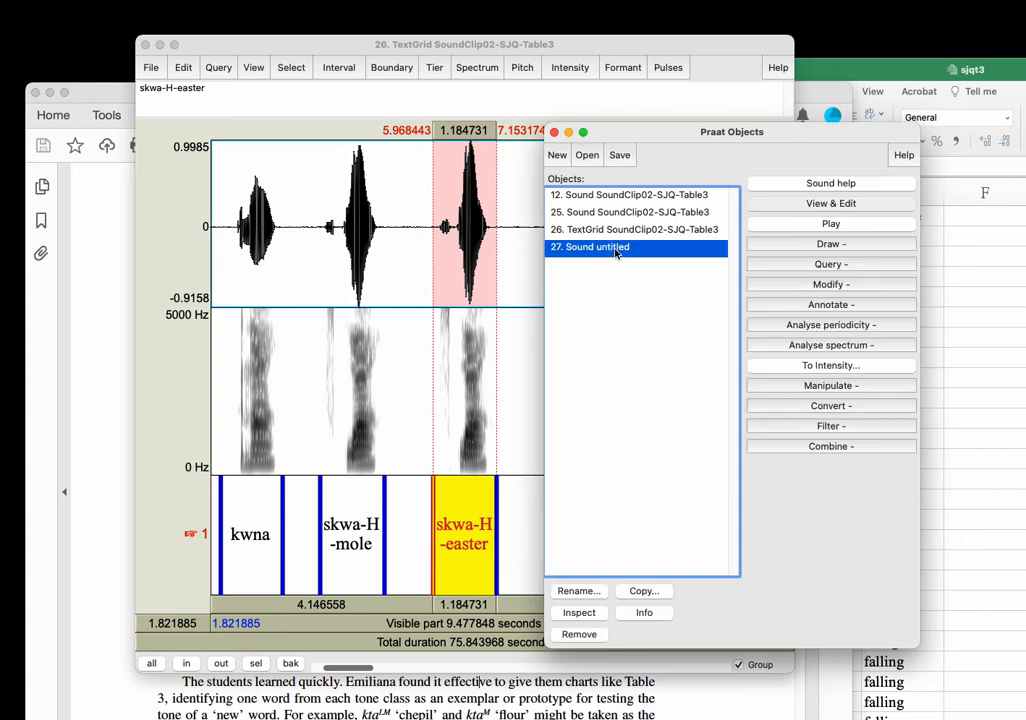
{"action": "left_click_drag", "start_coordinate": [712, 137], "coordinate": [548, 201]}
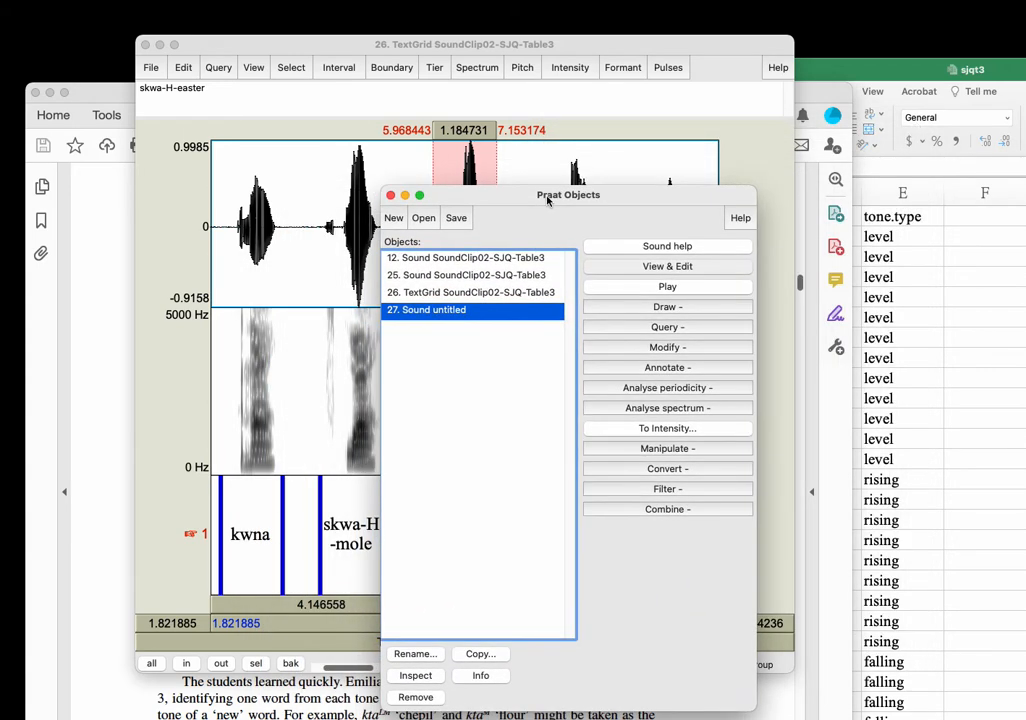
{"action": "left_click", "coordinate": [566, 139]}
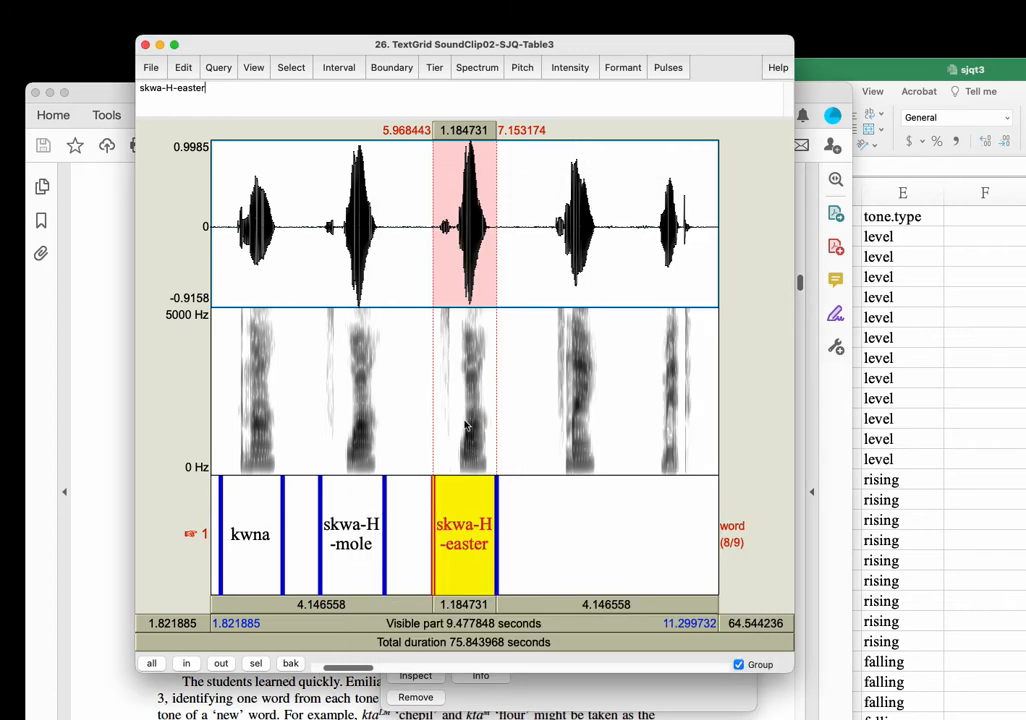
Switch to the sjqt3 spreadsheet in Excel and review the sjq column up to the kwna row.
{"action": "left_click", "coordinate": [912, 433]}
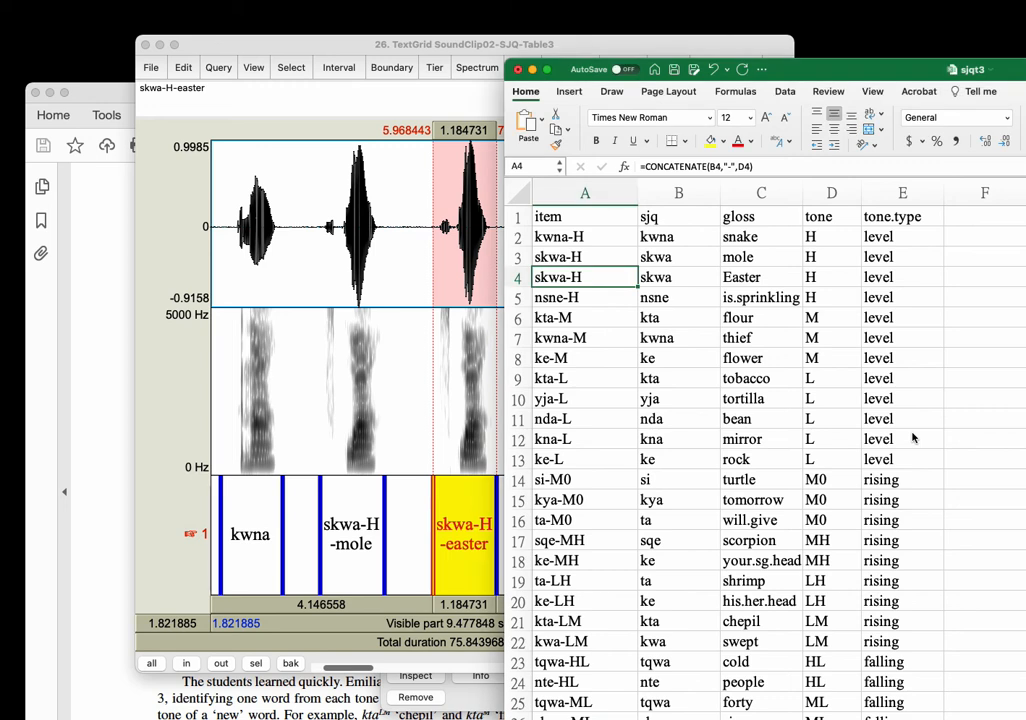
{"action": "left_click", "coordinate": [688, 394]}
{"action": "key", "text": "Up"}
{"action": "key", "text": "Up"}
{"action": "key", "text": "Up"}
{"action": "key", "text": "Up"}
{"action": "key", "text": "Up"}
{"action": "key", "text": "Up"}
{"action": "key", "text": "Up"}
{"action": "key", "text": "Up"}
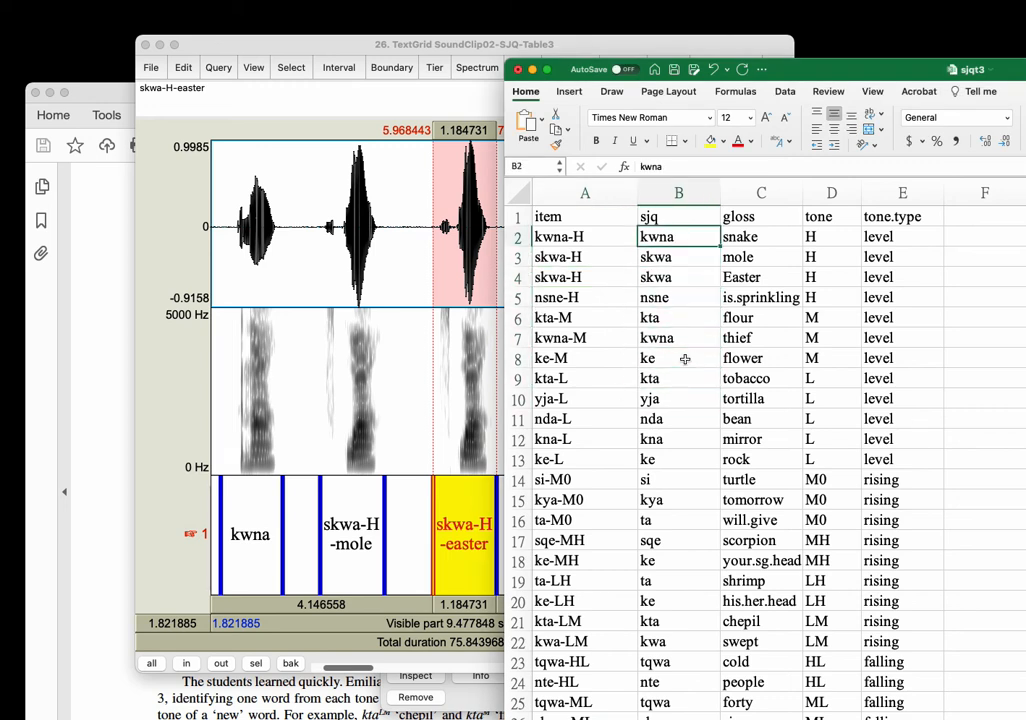
In Table 3 of cruzwoodbury2014.pdf, examine the tone H, the word kwna and its gloss snake.
{"action": "left_click", "coordinate": [86, 391]}
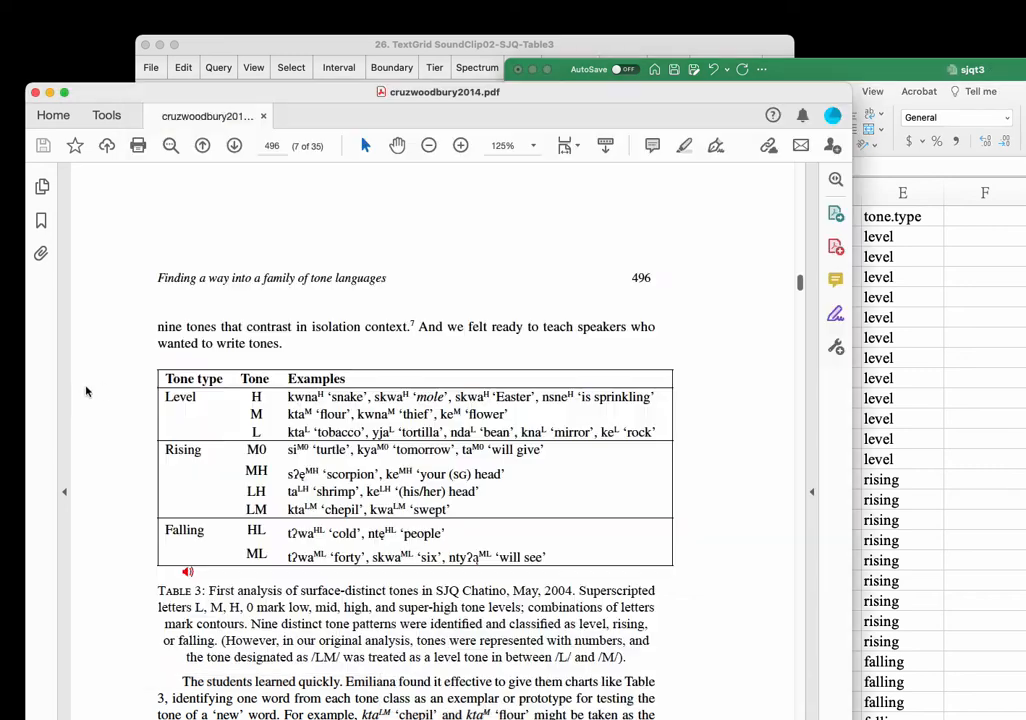
{"action": "double_click", "coordinate": [254, 397]}
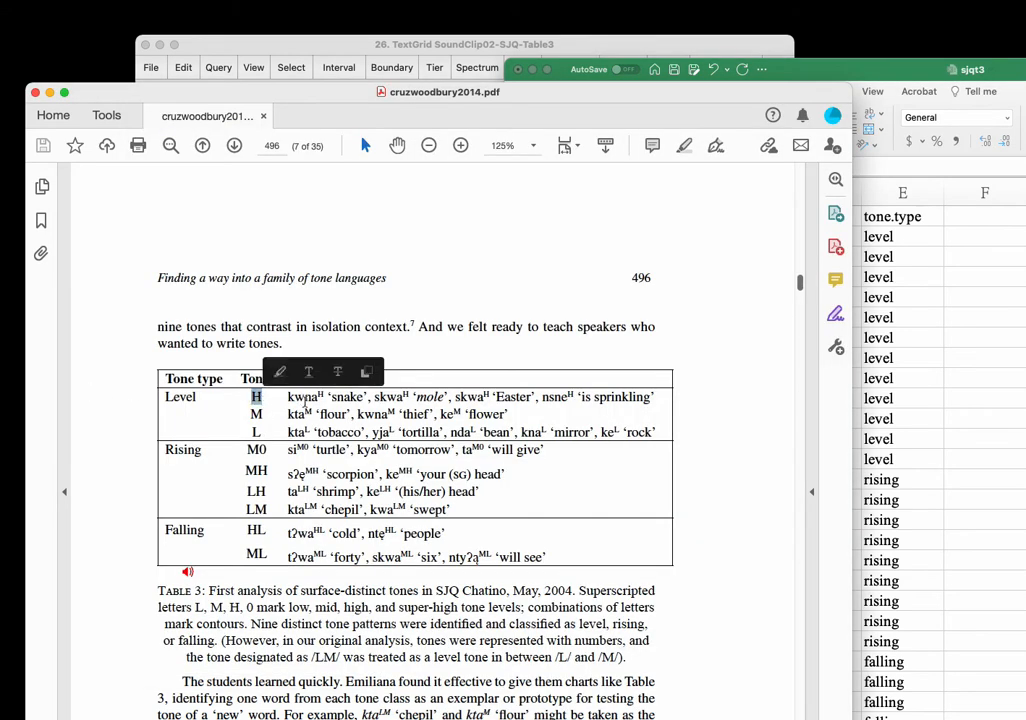
{"action": "left_click_drag", "start_coordinate": [287, 397], "coordinate": [316, 398]}
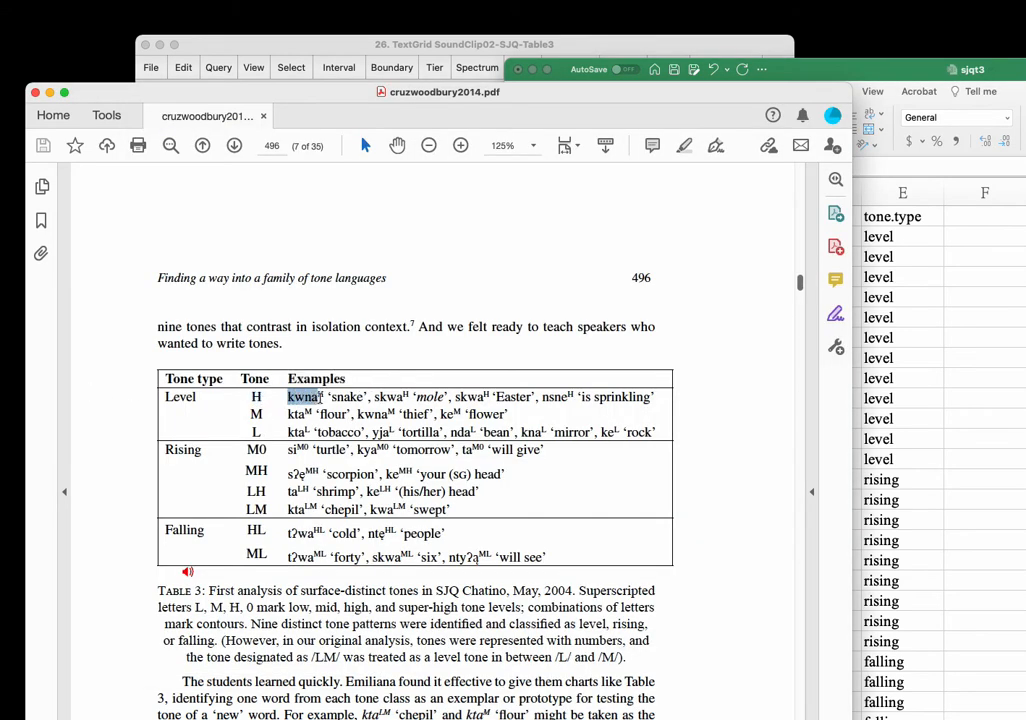
{"action": "left_click", "coordinate": [343, 412]}
{"action": "double_click", "coordinate": [333, 397]}
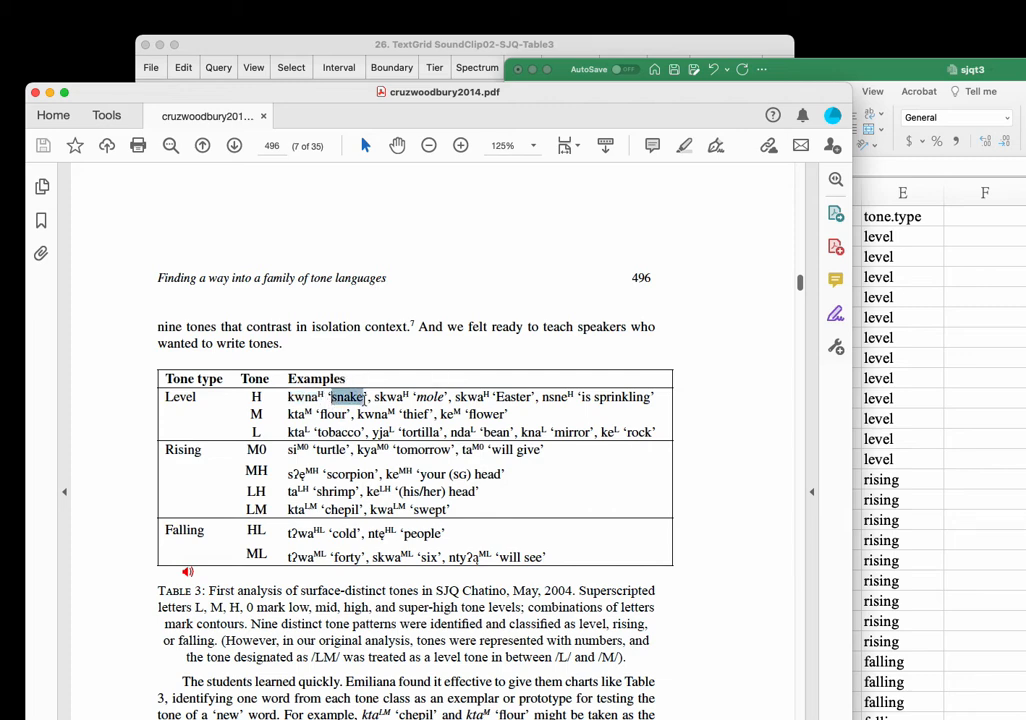
{"action": "left_click", "coordinate": [555, 466]}
Return to the sjqt3 spreadsheet and examine the sjq column and the concatenated item formula for kwna.
{"action": "left_click", "coordinate": [895, 439]}
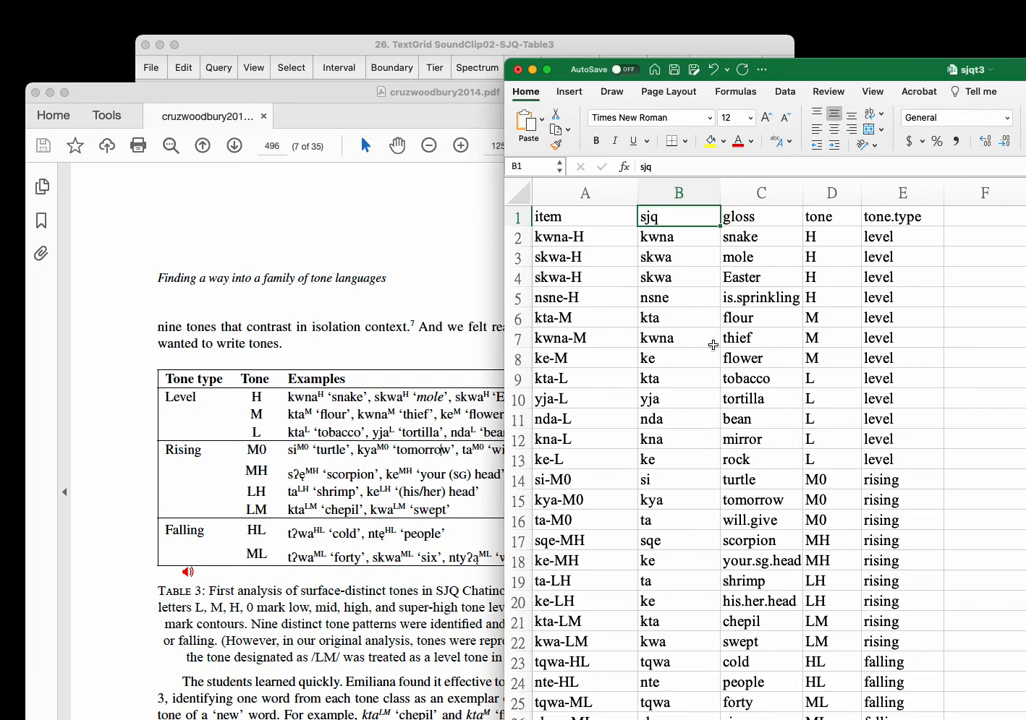
{"action": "left_click", "coordinate": [678, 192]}
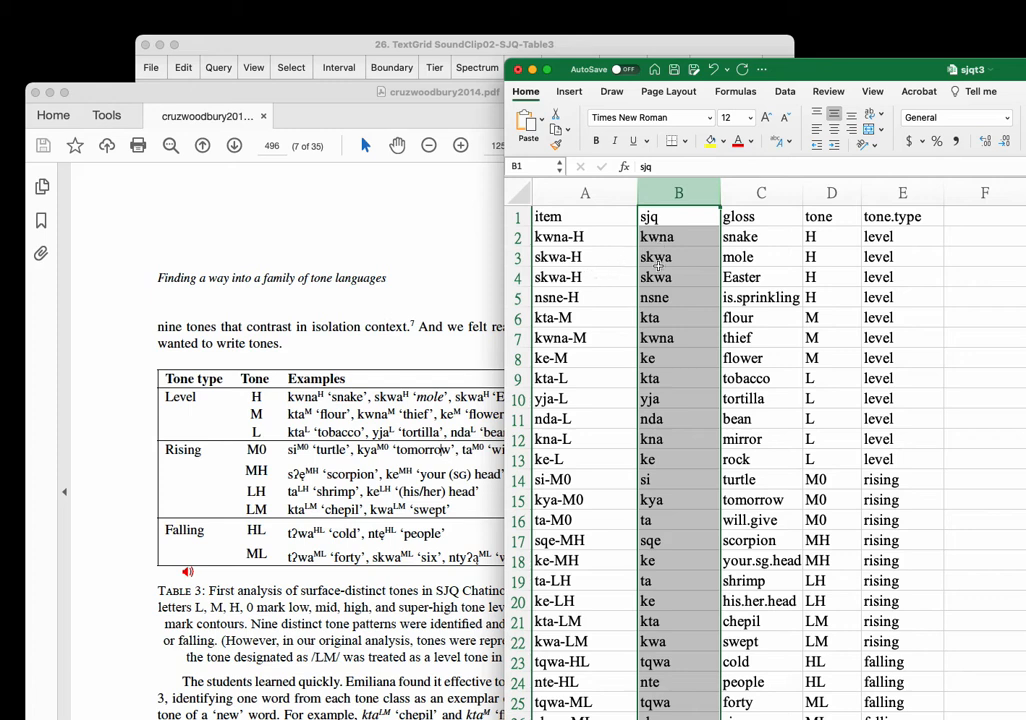
{"action": "left_click", "coordinate": [660, 240]}
{"action": "key", "text": "Left"}
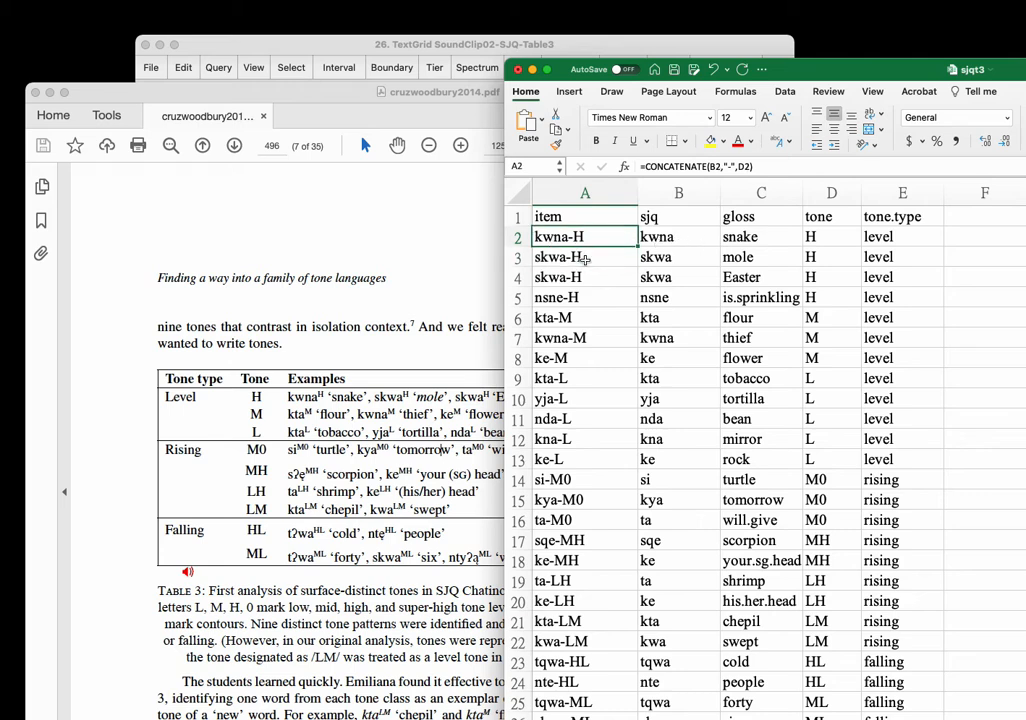
{"action": "key", "text": "Right"}
{"action": "key", "text": "Right"}
{"action": "key", "text": "Left"}
{"action": "key", "text": "Left"}
Return to the TextGrid editor in Praat, keep skwa-H-easter selected and move the window so the spreadsheet's word list shows beside it.
{"action": "left_click", "coordinate": [463, 47]}
{"action": "left_click", "coordinate": [370, 541]}
{"action": "left_click", "coordinate": [480, 546]}
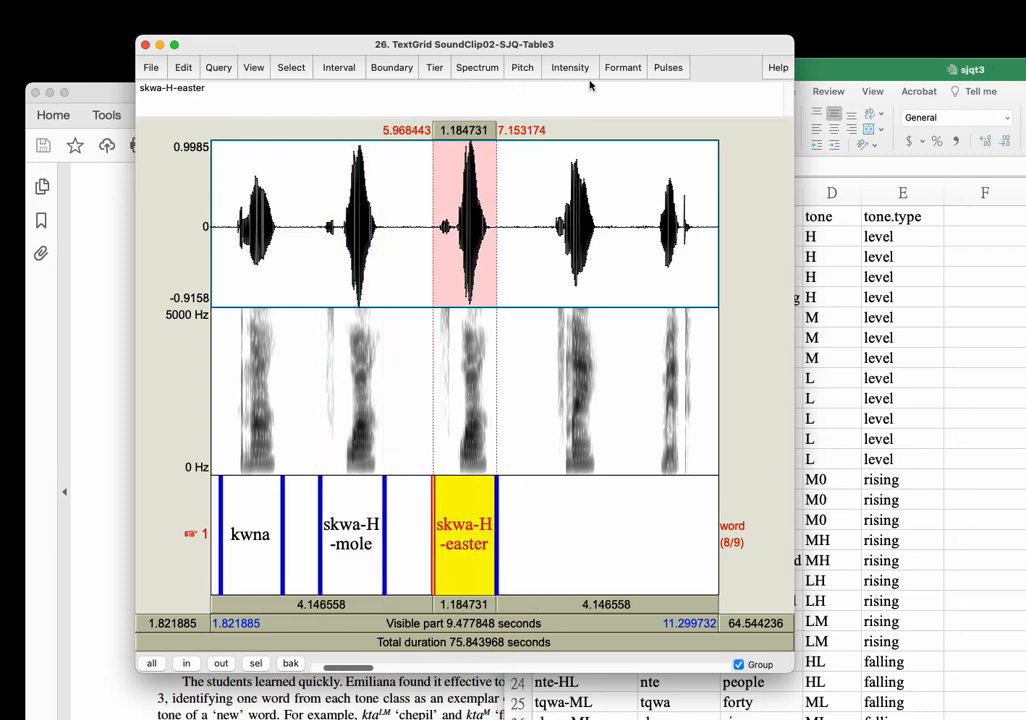
{"action": "left_click_drag", "start_coordinate": [482, 44], "coordinate": [300, 217]}
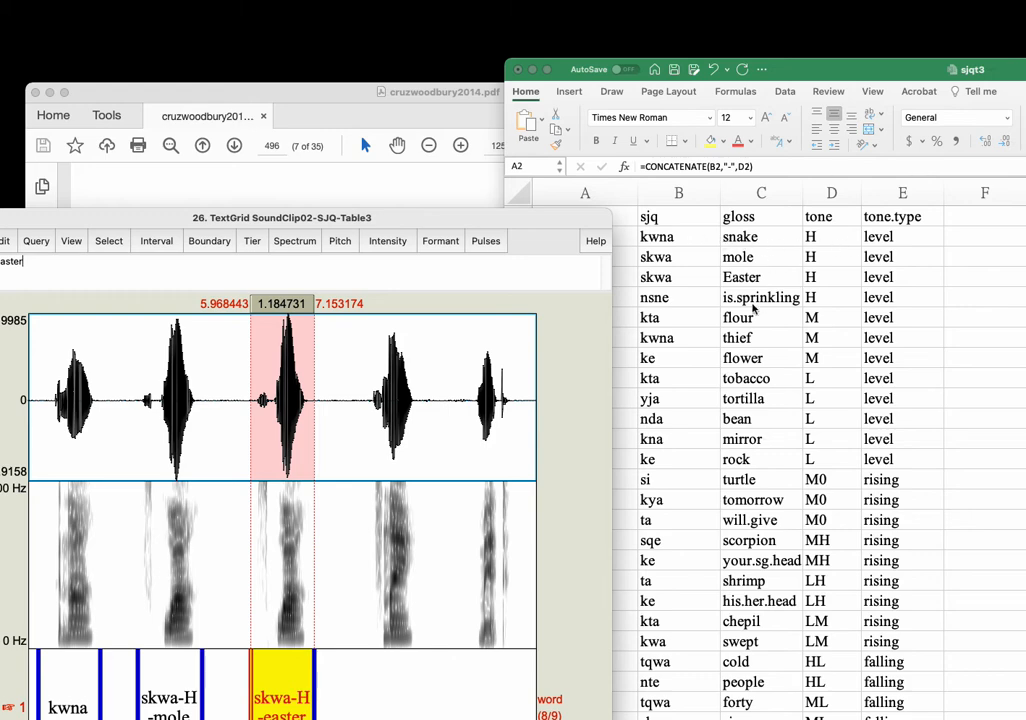
Move the TextGrid editor window up beside the spreadsheet and compare the skwa-H-mole and skwa-H-easter intervals.
{"action": "left_click", "coordinate": [608, 246]}
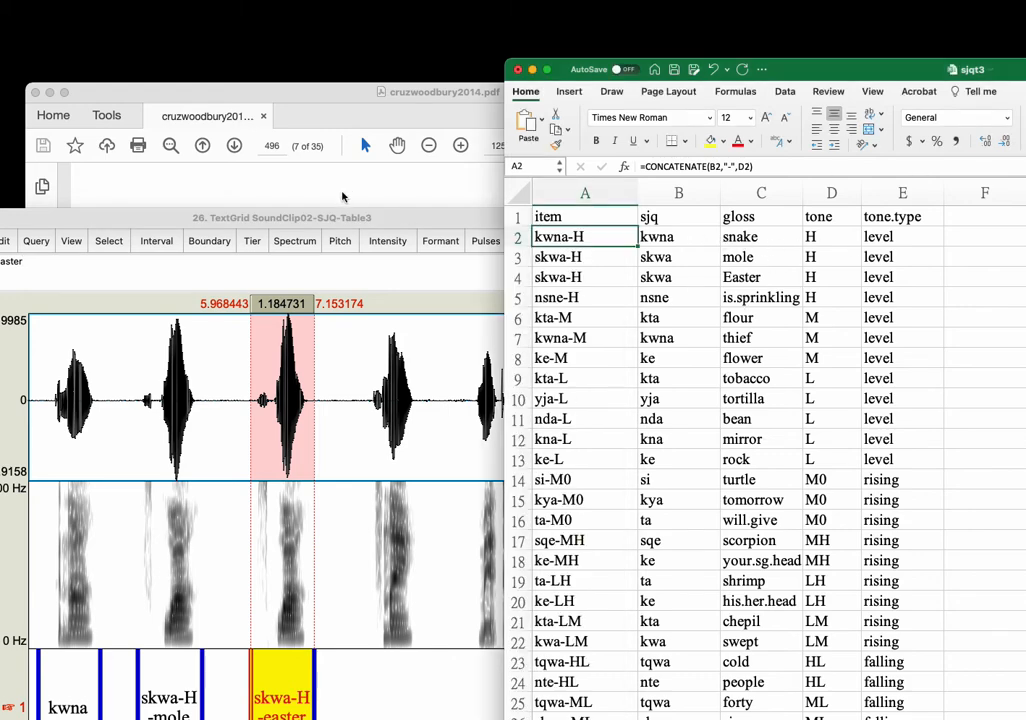
{"action": "left_click_drag", "start_coordinate": [362, 218], "coordinate": [405, 73]}
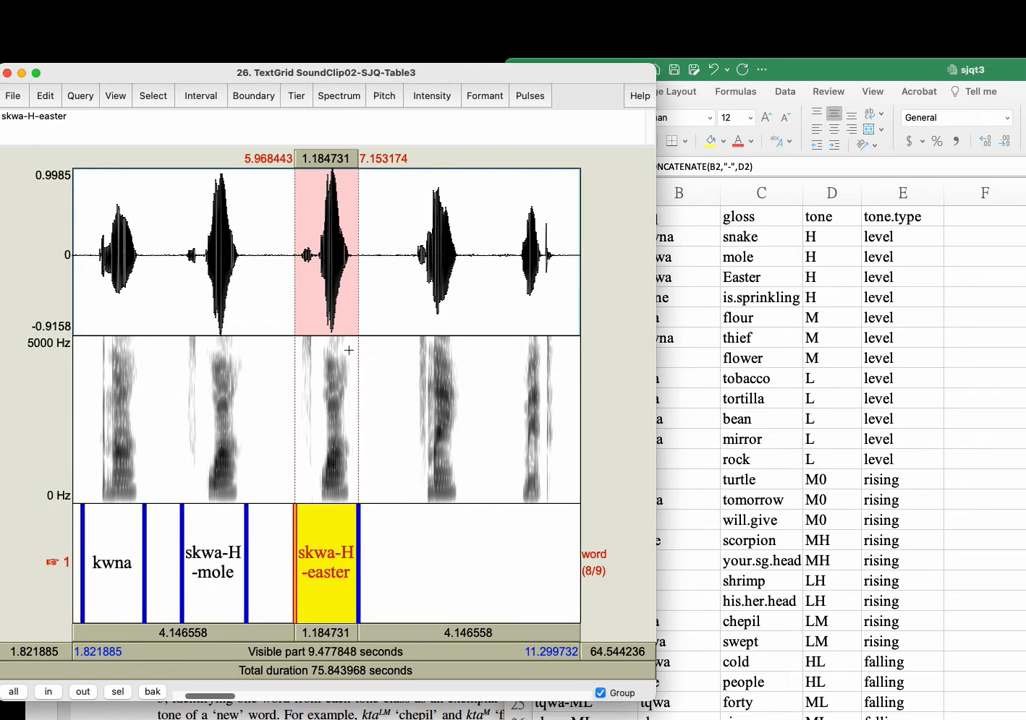
{"action": "left_click", "coordinate": [215, 577]}
{"action": "left_click", "coordinate": [335, 572]}
{"action": "left_click", "coordinate": [213, 575]}
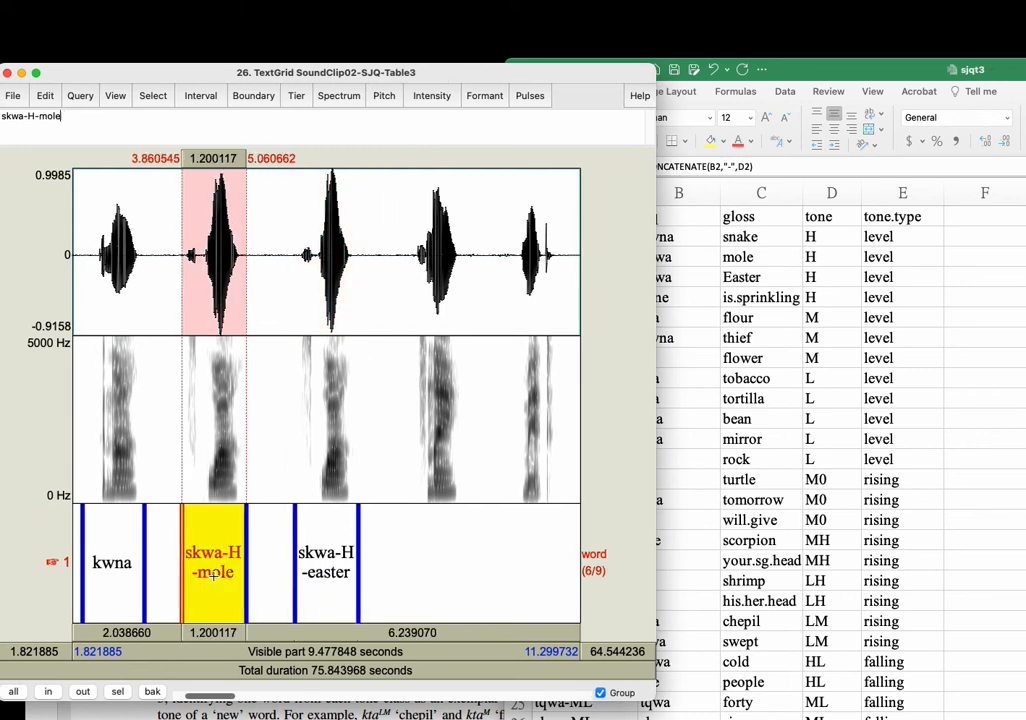
{"action": "left_click", "coordinate": [316, 576]}
{"action": "left_click", "coordinate": [222, 569]}
Switch back to the sjqt3 spreadsheet and examine the item column and its first entry, kwna-H.
{"action": "left_click", "coordinate": [684, 338]}
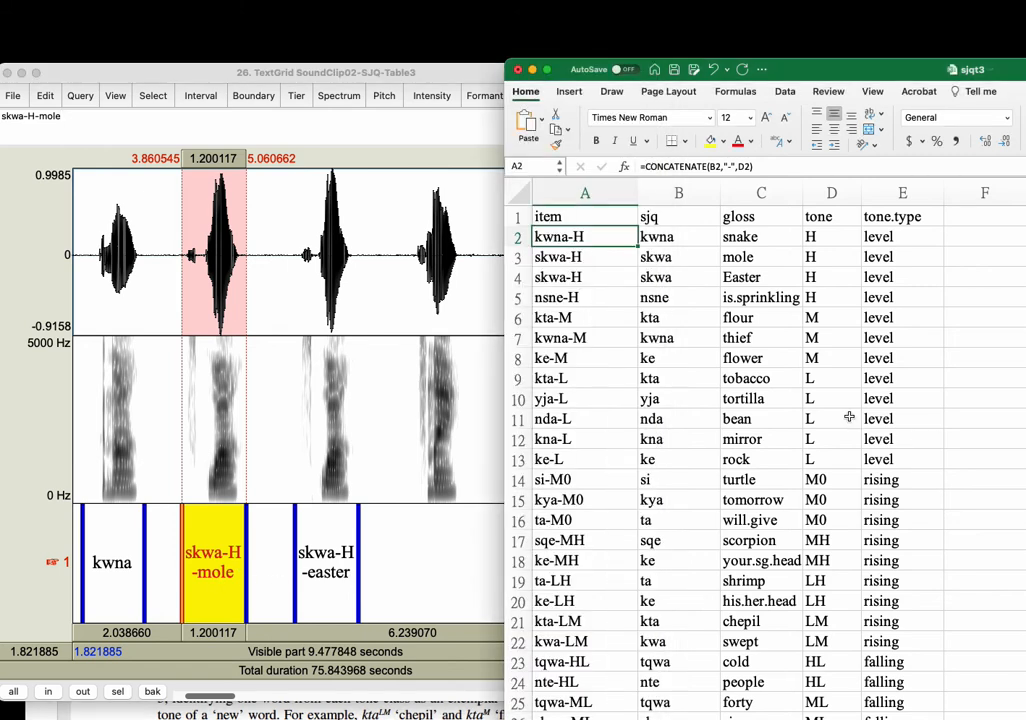
{"action": "left_click", "coordinate": [560, 257]}
{"action": "left_click", "coordinate": [598, 240]}
{"action": "left_click", "coordinate": [594, 190]}
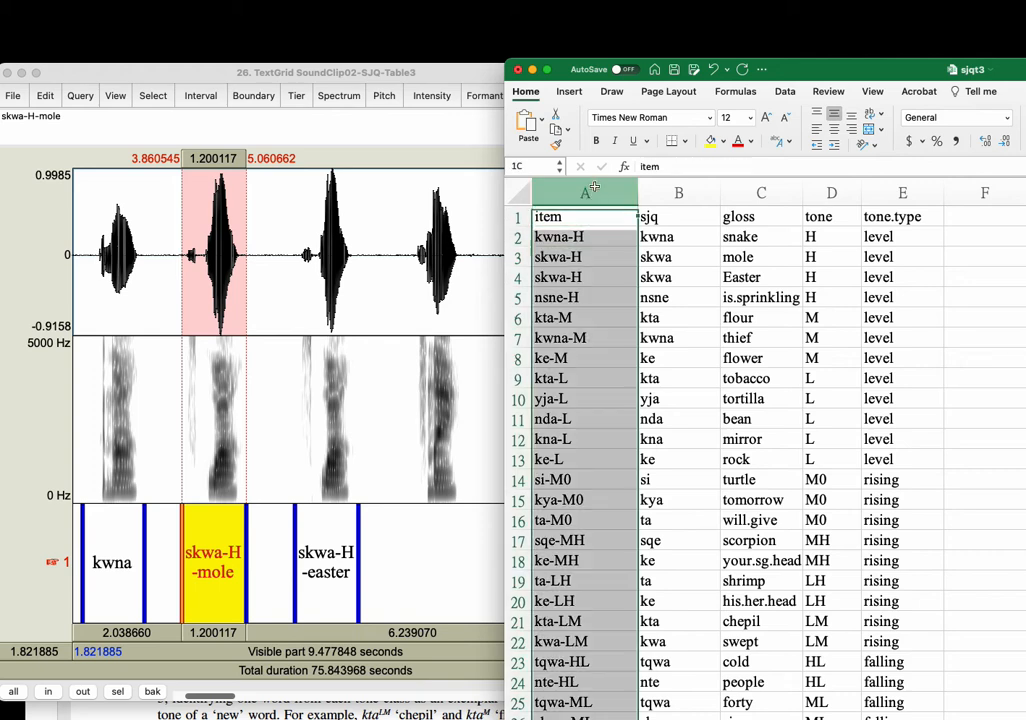
{"action": "left_click", "coordinate": [603, 237]}
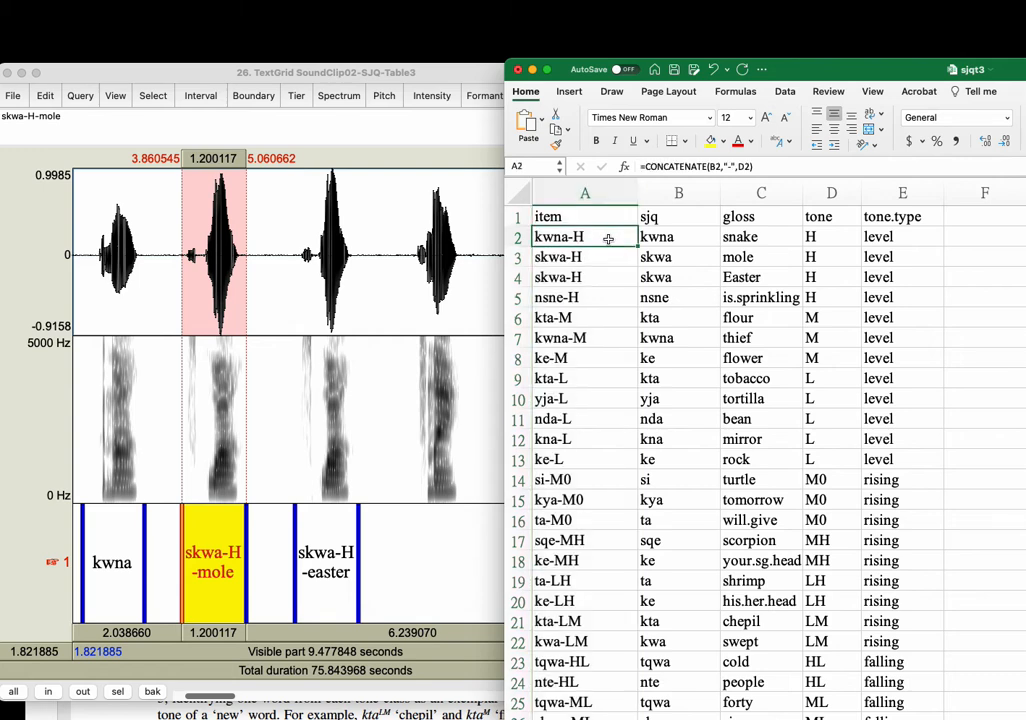
Compare the kwna-H item in A2 with its sjq and gloss cells and the items below it.
{"action": "left_click", "coordinate": [680, 238]}
{"action": "left_click", "coordinate": [728, 245]}
{"action": "left_click", "coordinate": [604, 245]}
{"action": "key", "text": "Down"}
{"action": "key", "text": "Down"}
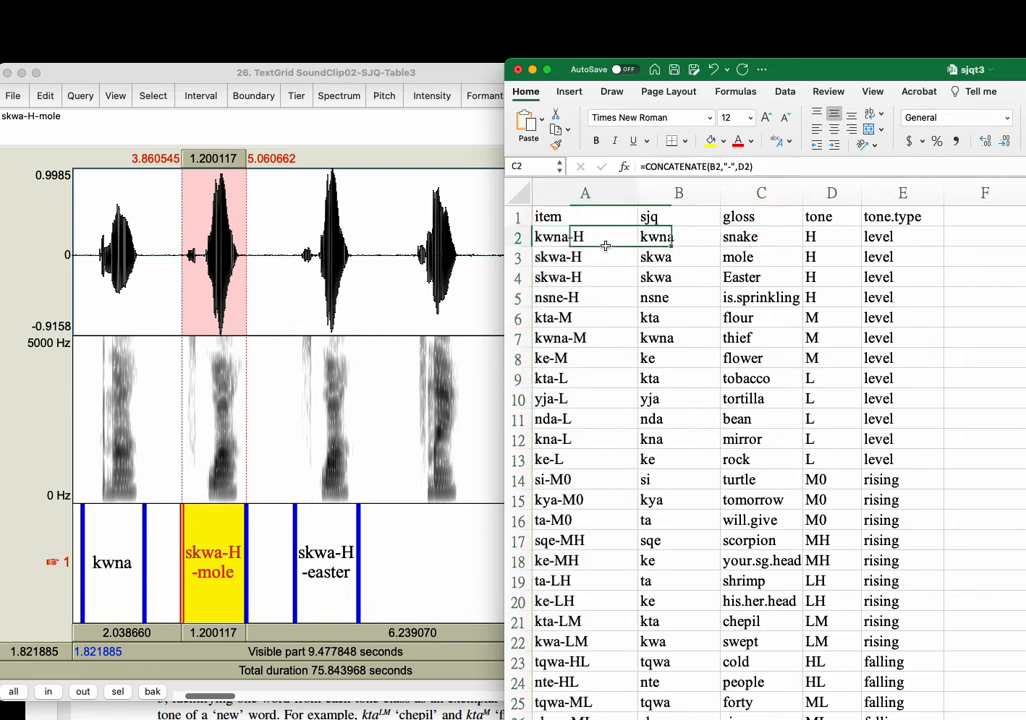
{"action": "key", "text": "Up"}
{"action": "key", "text": "Down"}
{"action": "key", "text": "Up"}
{"action": "key", "text": "Up"}
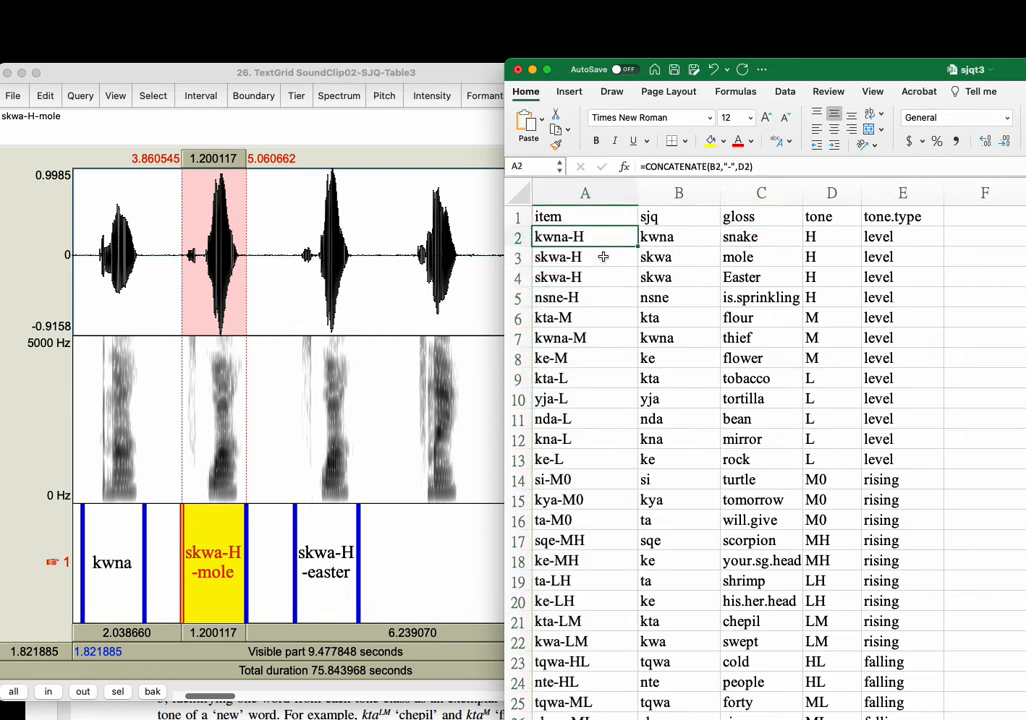
Examine the skwa mole row and how its item in A3 relates to its sjq word.
{"action": "key", "text": "Down"}
{"action": "left_click", "coordinate": [673, 259]}
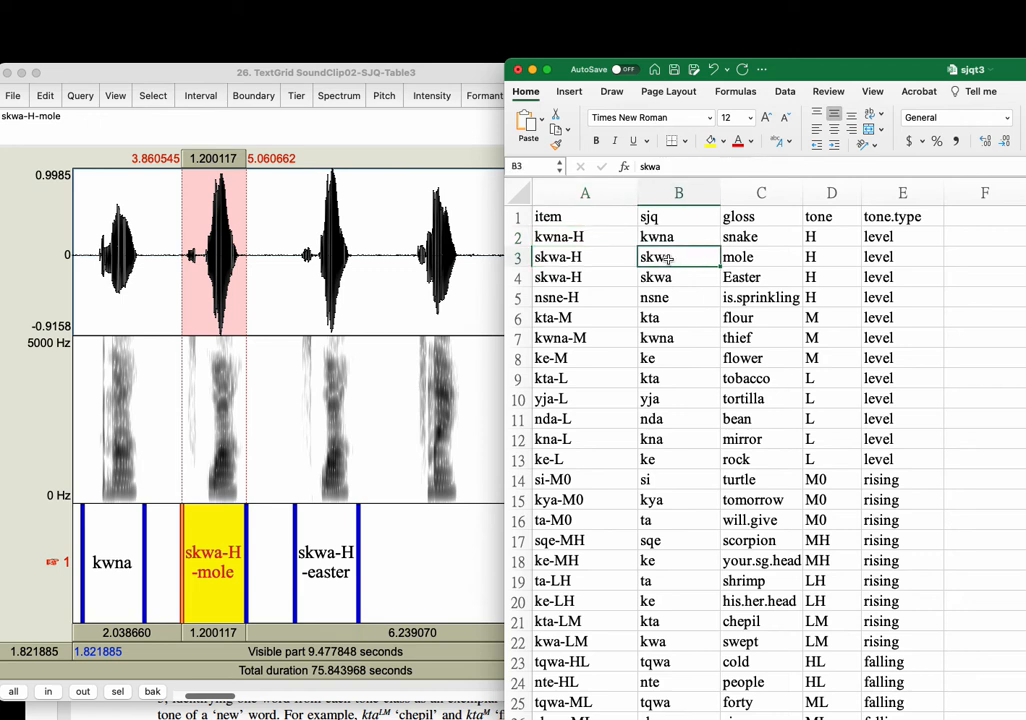
{"action": "left_click", "coordinate": [704, 226]}
{"action": "key", "text": "Right"}
{"action": "key", "text": "Down"}
{"action": "key", "text": "Left"}
{"action": "key", "text": "Left"}
{"action": "key", "text": "Down"}
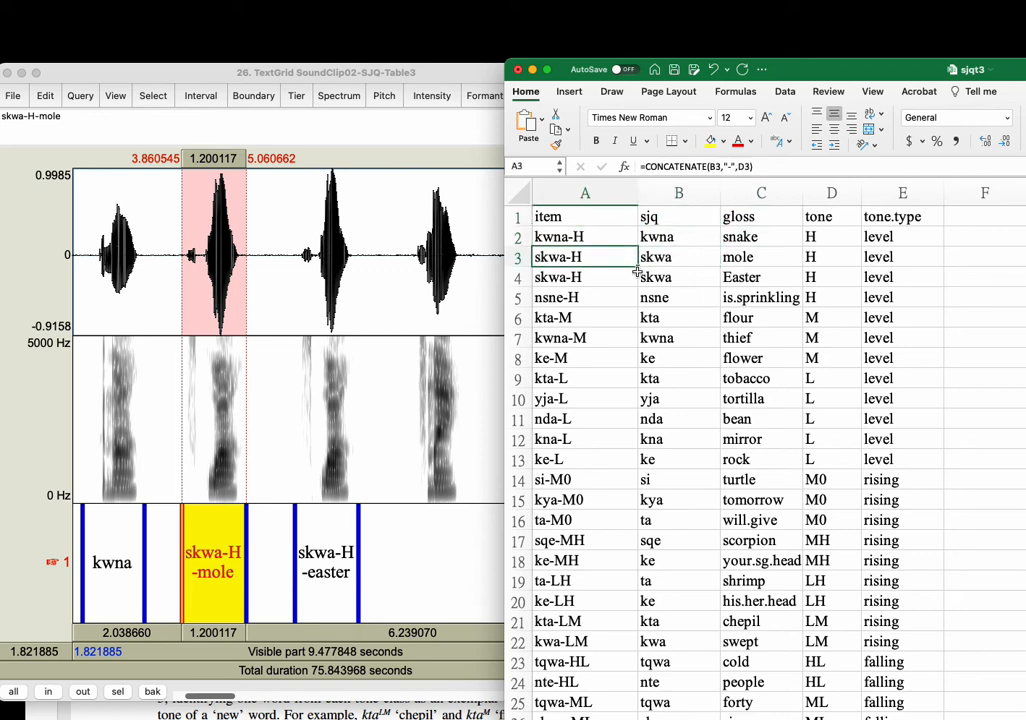
Open the CONCATENATE formula in A2, examine its function name and B2 argument, and close it without edits.
{"action": "left_click", "coordinate": [589, 237]}
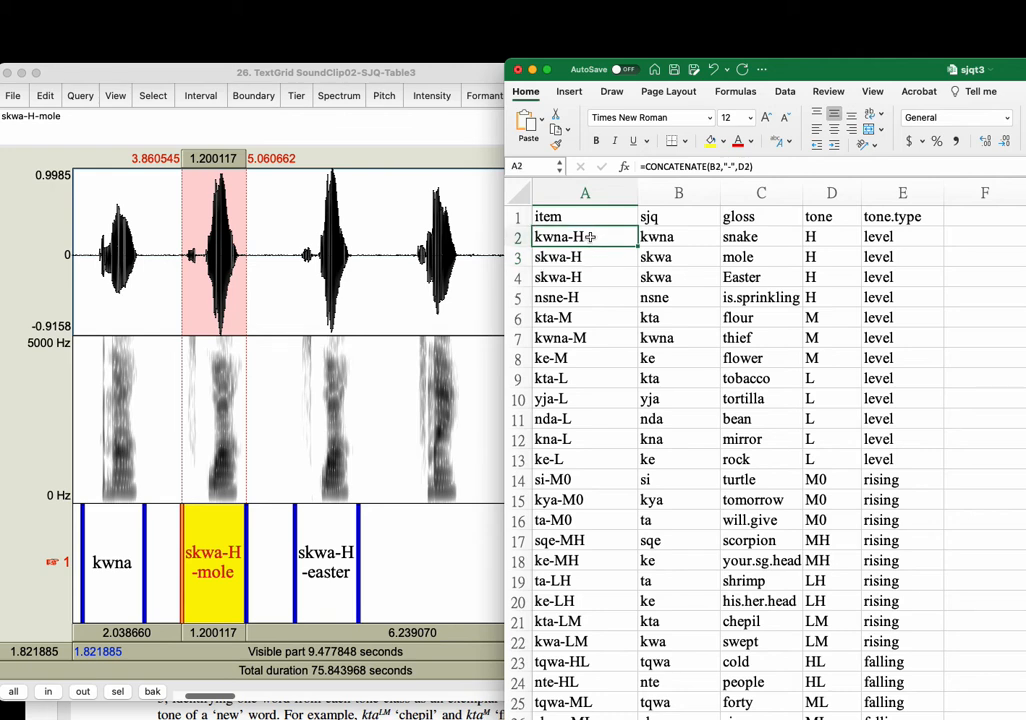
{"action": "double_click", "coordinate": [589, 237]}
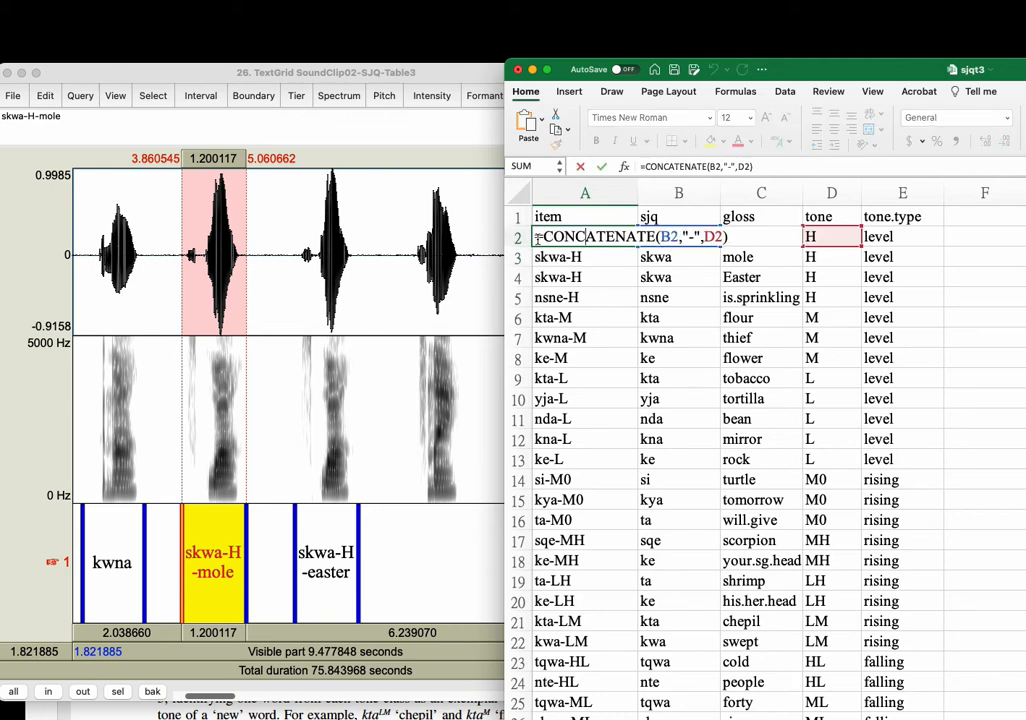
{"action": "left_click_drag", "start_coordinate": [537, 237], "coordinate": [655, 237]}
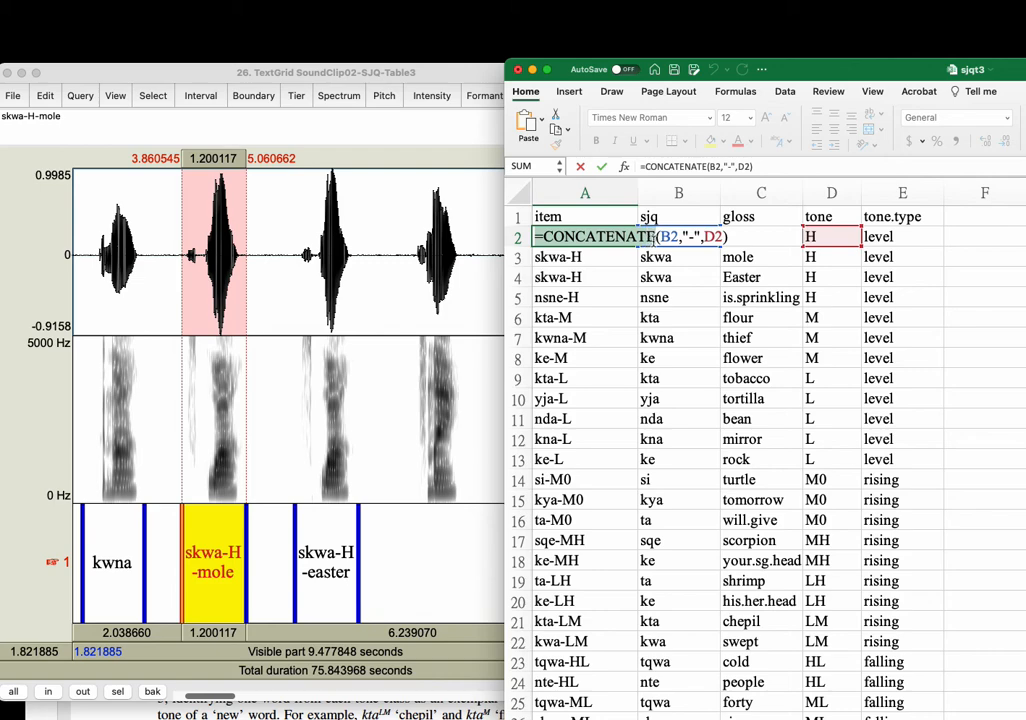
{"action": "left_click_drag", "start_coordinate": [857, 72], "coordinate": [590, 60]}
{"action": "left_click_drag", "start_coordinate": [391, 225], "coordinate": [405, 225]}
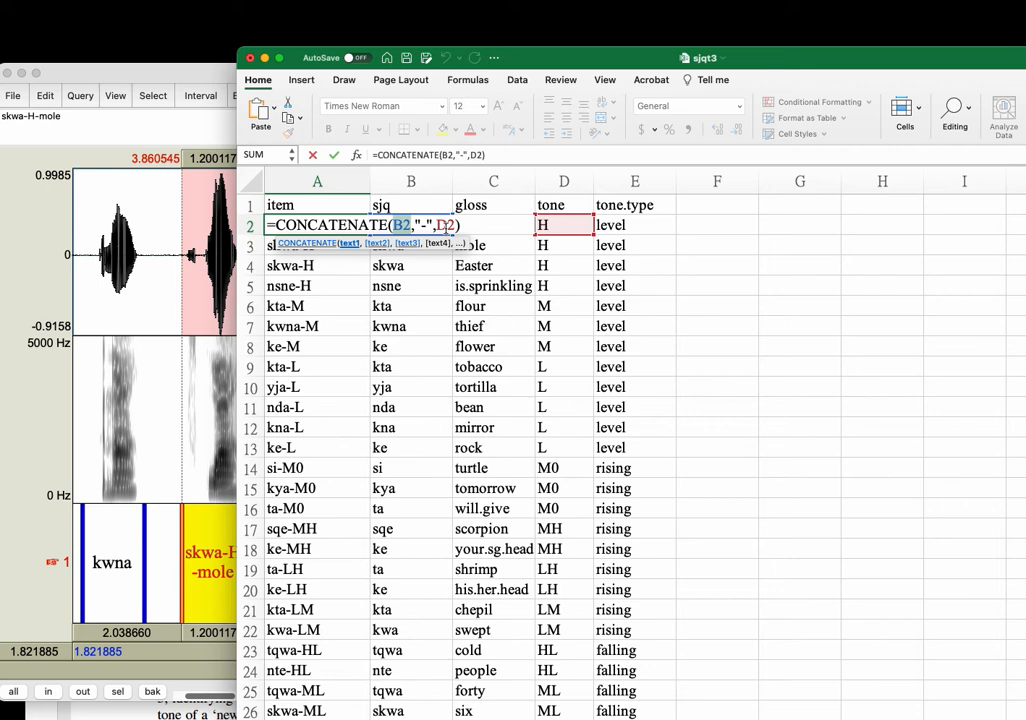
{"action": "key", "text": "Return"}
Check the sjq word in B2 and the tone in D2 against the joined item in A2.
{"action": "left_click", "coordinate": [388, 229]}
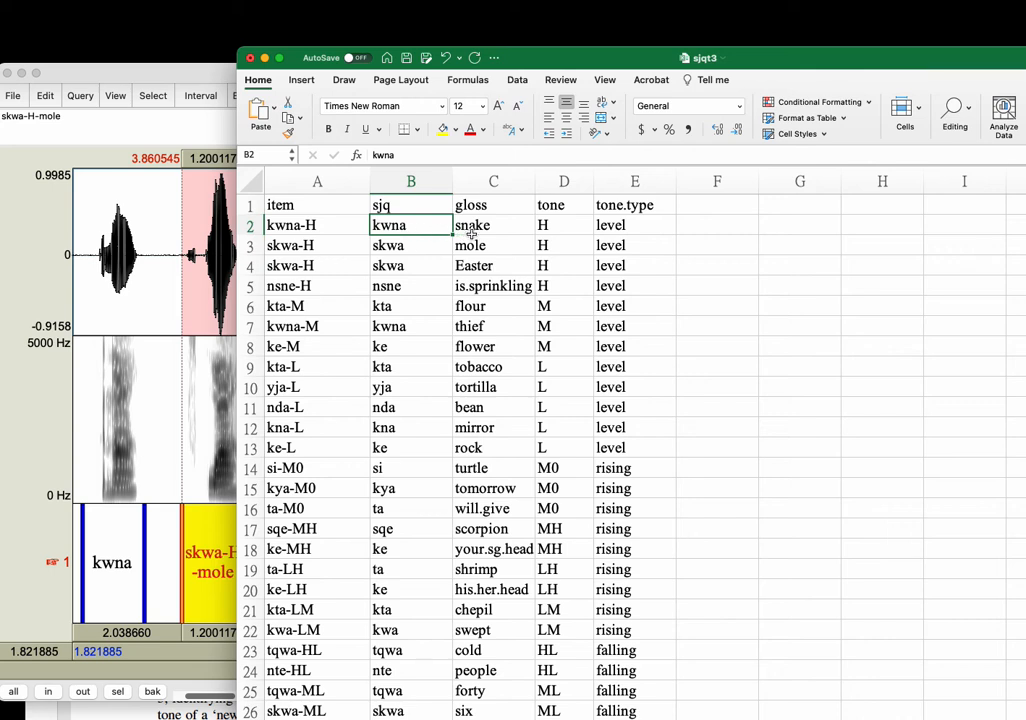
{"action": "left_click", "coordinate": [556, 233]}
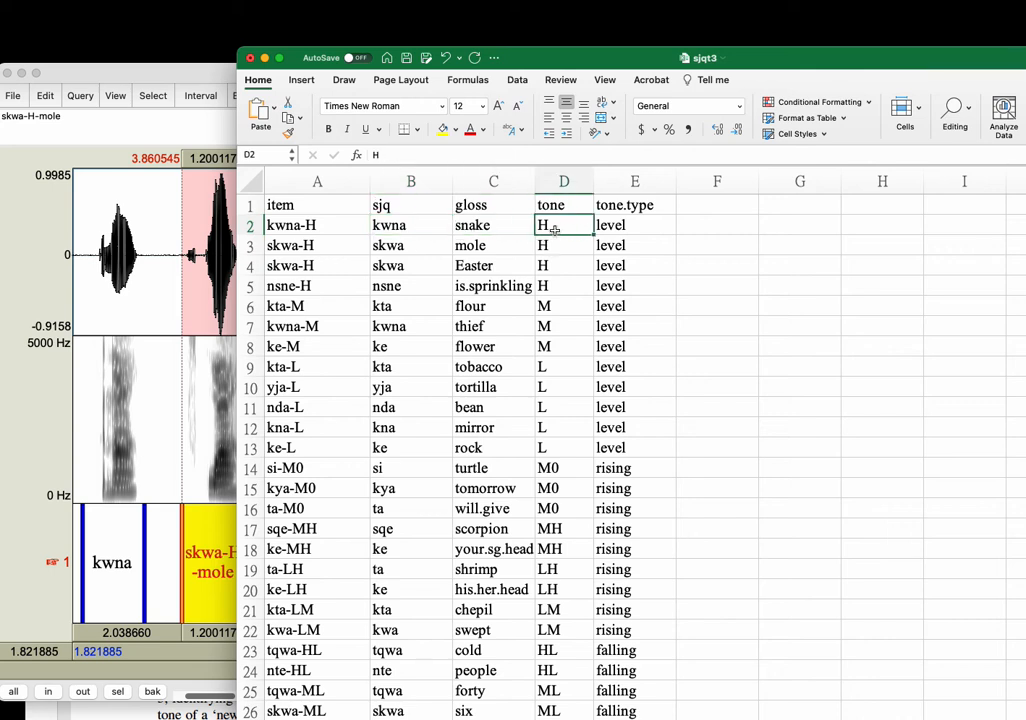
{"action": "left_click", "coordinate": [298, 226]}
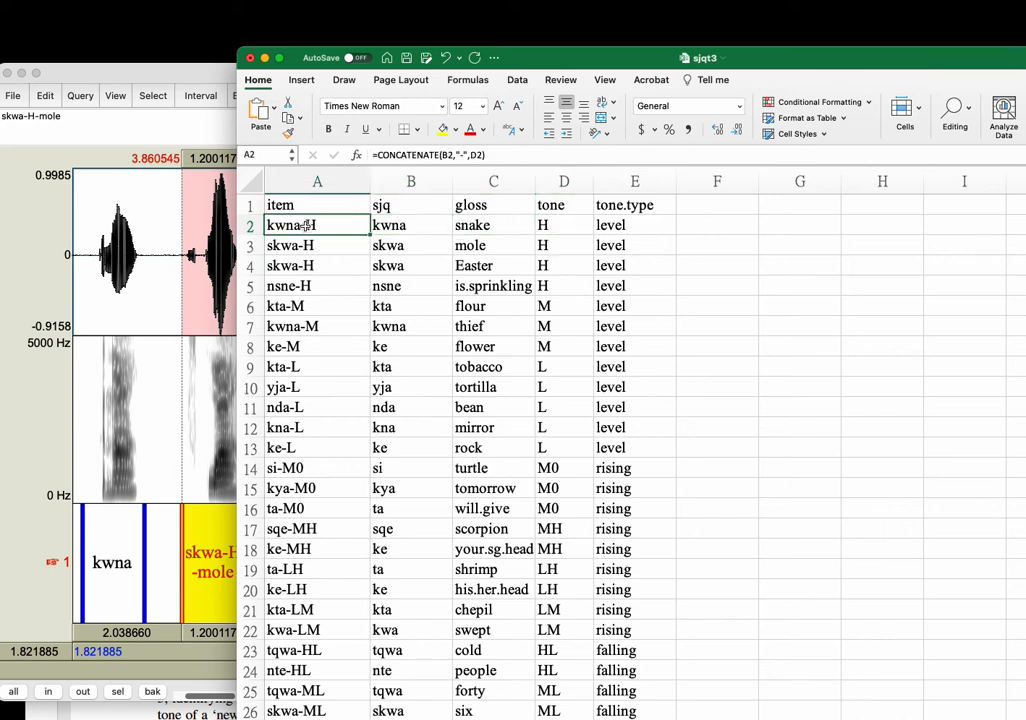
Clear the contents of the item cells from A3 to A27.
{"action": "left_click", "coordinate": [348, 245]}
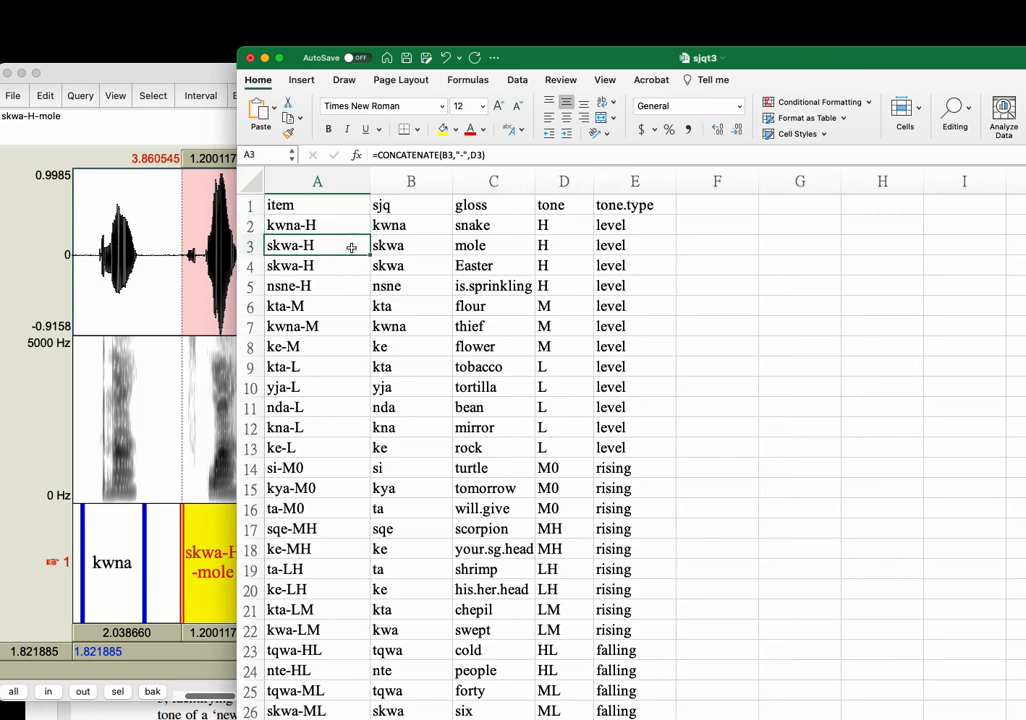
{"action": "scroll", "coordinate": [338, 286], "scroll_direction": "down", "scroll_amount": 5}
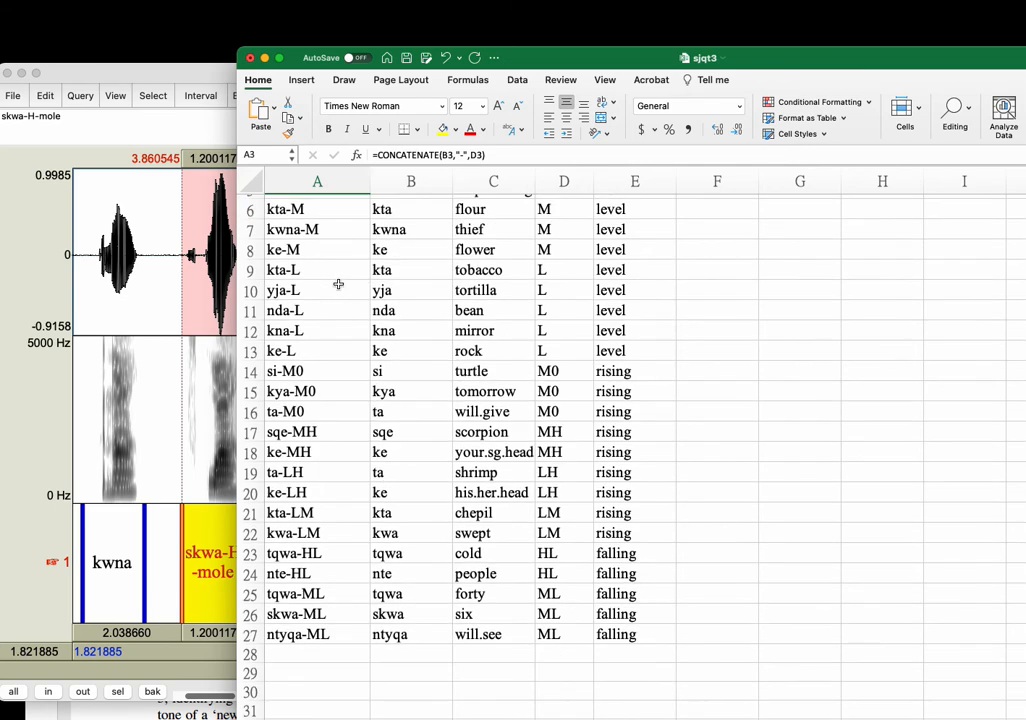
{"action": "left_click", "coordinate": [307, 636], "text": "shift"}
{"action": "right_click", "coordinate": [310, 330]}
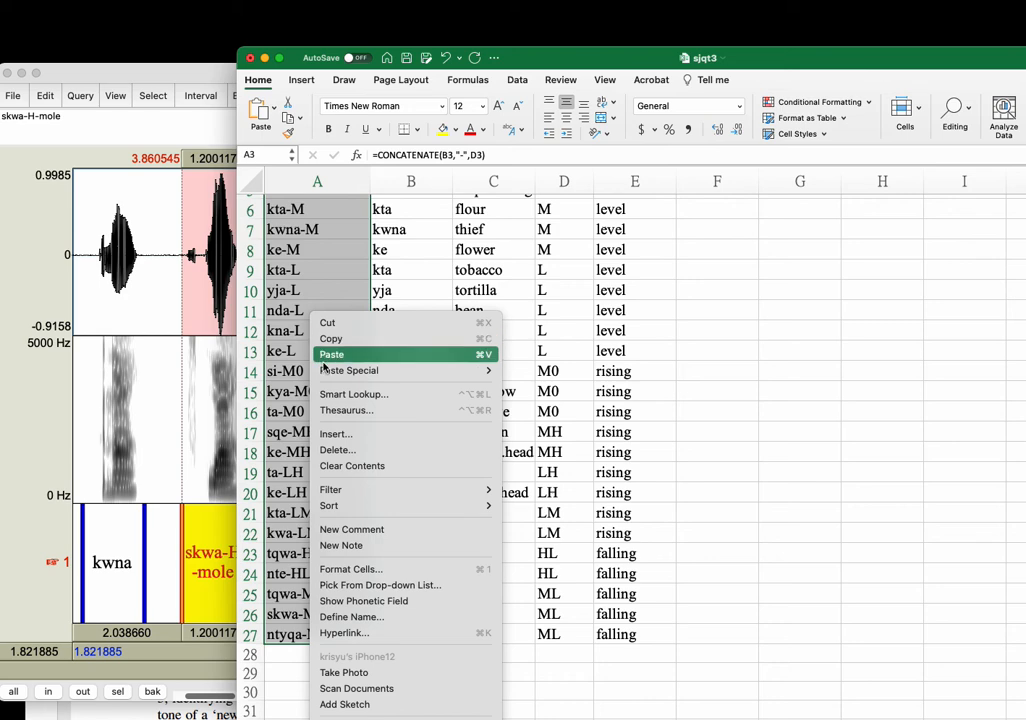
{"action": "left_click", "coordinate": [336, 450]}
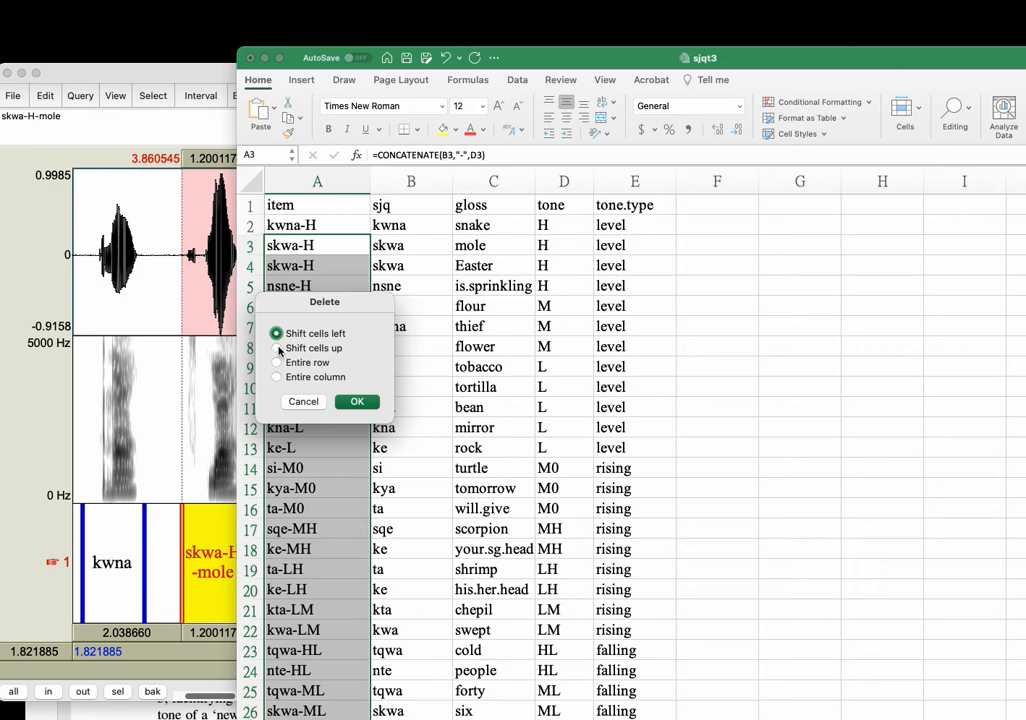
{"action": "left_click", "coordinate": [301, 401]}
{"action": "right_click", "coordinate": [315, 274]}
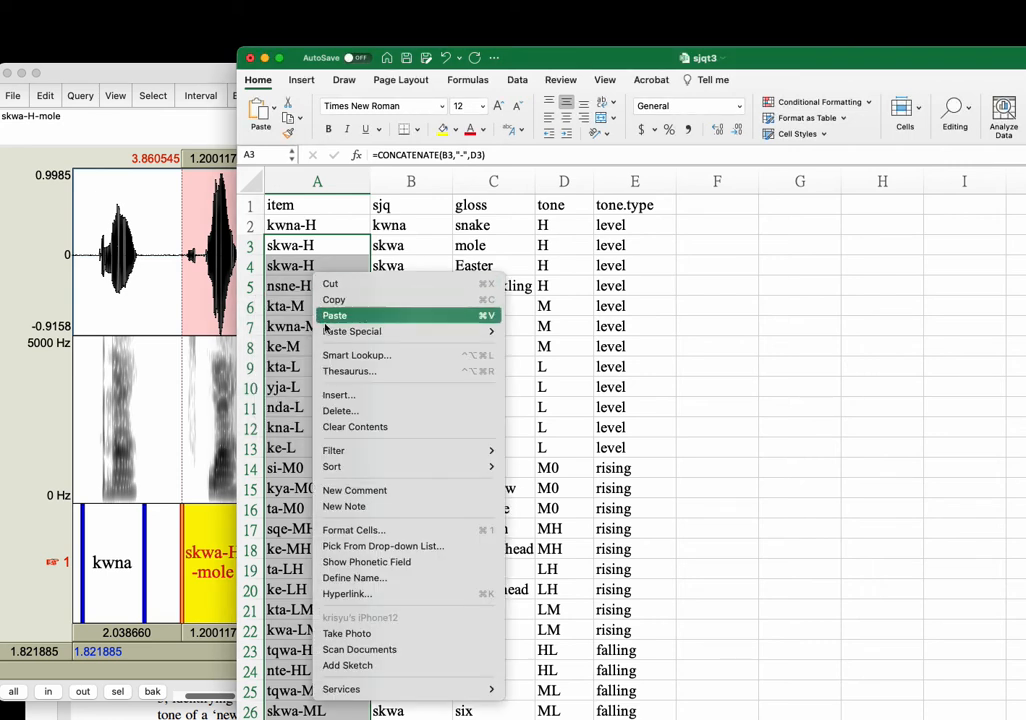
{"action": "left_click", "coordinate": [340, 427]}
{"action": "left_click", "coordinate": [328, 271]}
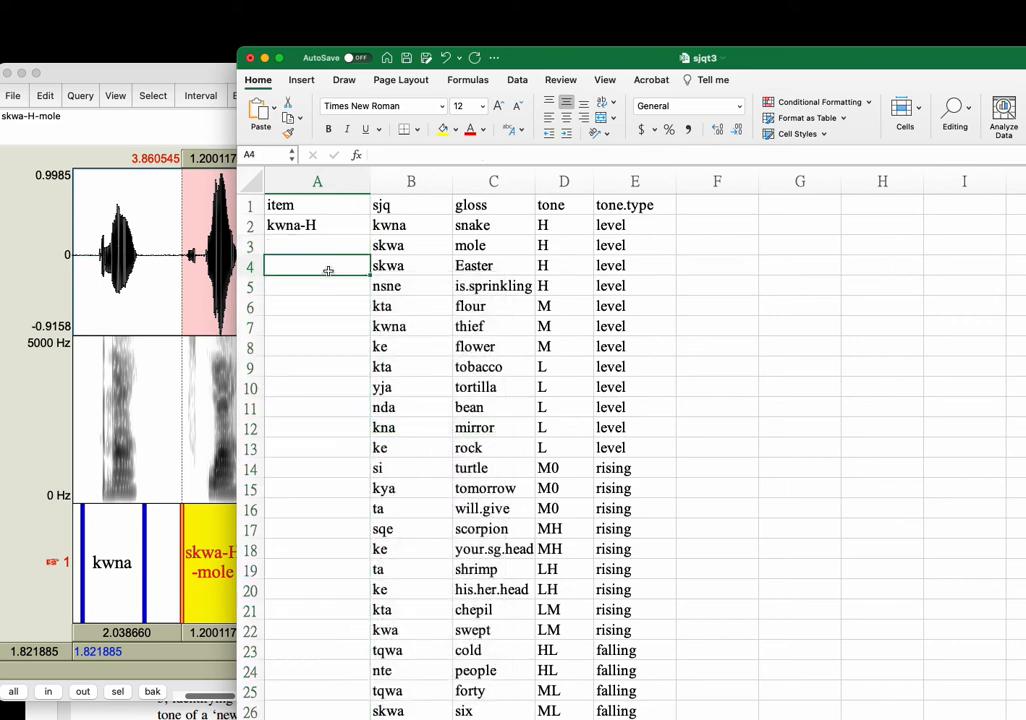
Fill the formula in A2 down the item column to the last data row.
{"action": "left_click", "coordinate": [325, 226]}
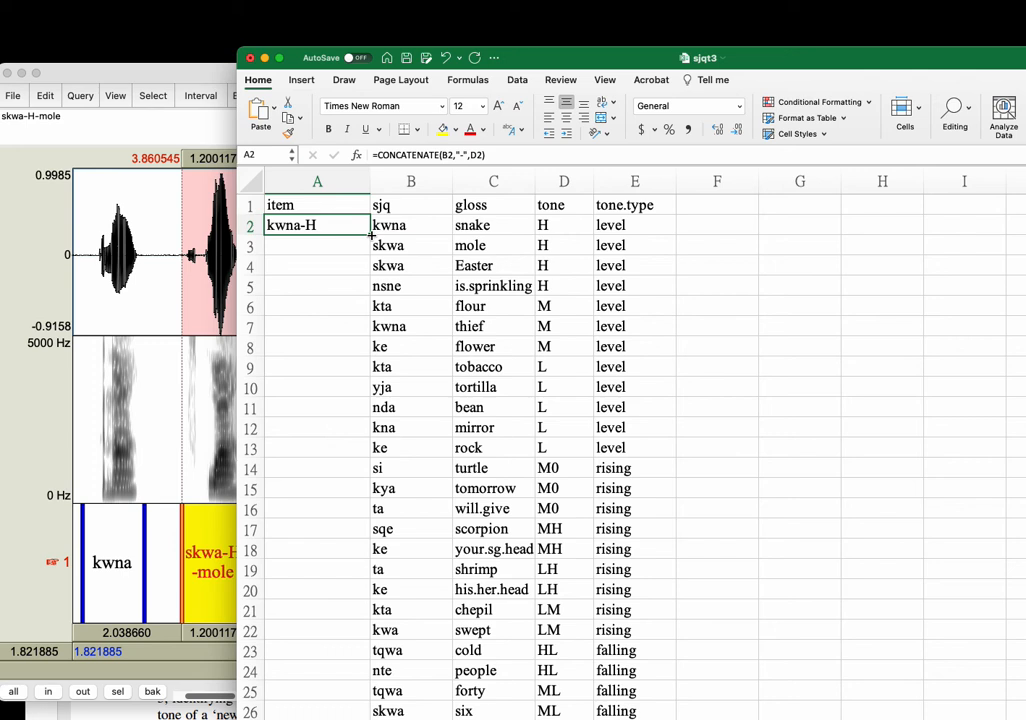
{"action": "double_click", "coordinate": [370, 235]}
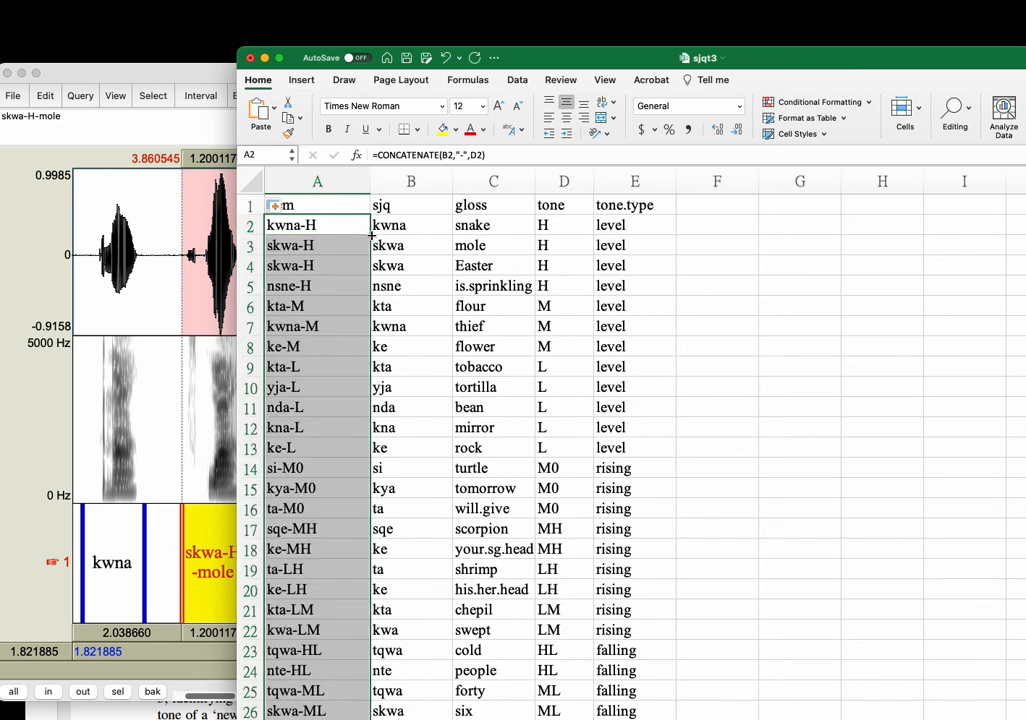
{"action": "left_click", "coordinate": [340, 286]}
Examine the formula in A3 and its references to the skwa row's sjq and tone cells.
{"action": "left_click", "coordinate": [332, 244]}
{"action": "left_click", "coordinate": [400, 247]}
{"action": "left_click", "coordinate": [285, 247]}
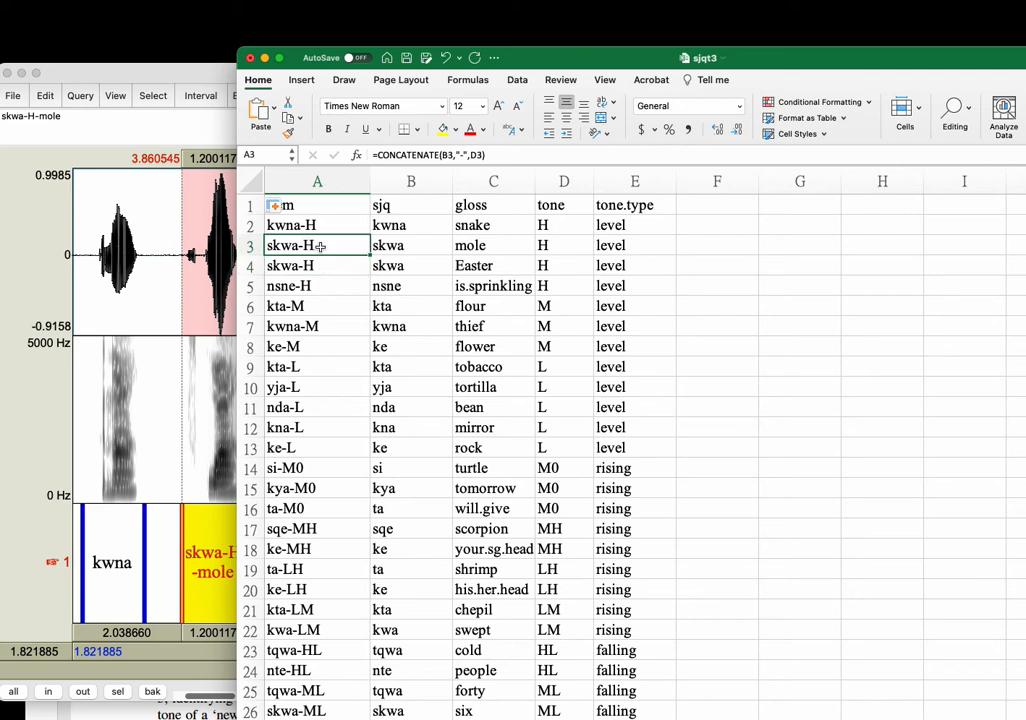
{"action": "left_click", "coordinate": [386, 247]}
{"action": "double_click", "coordinate": [308, 245]}
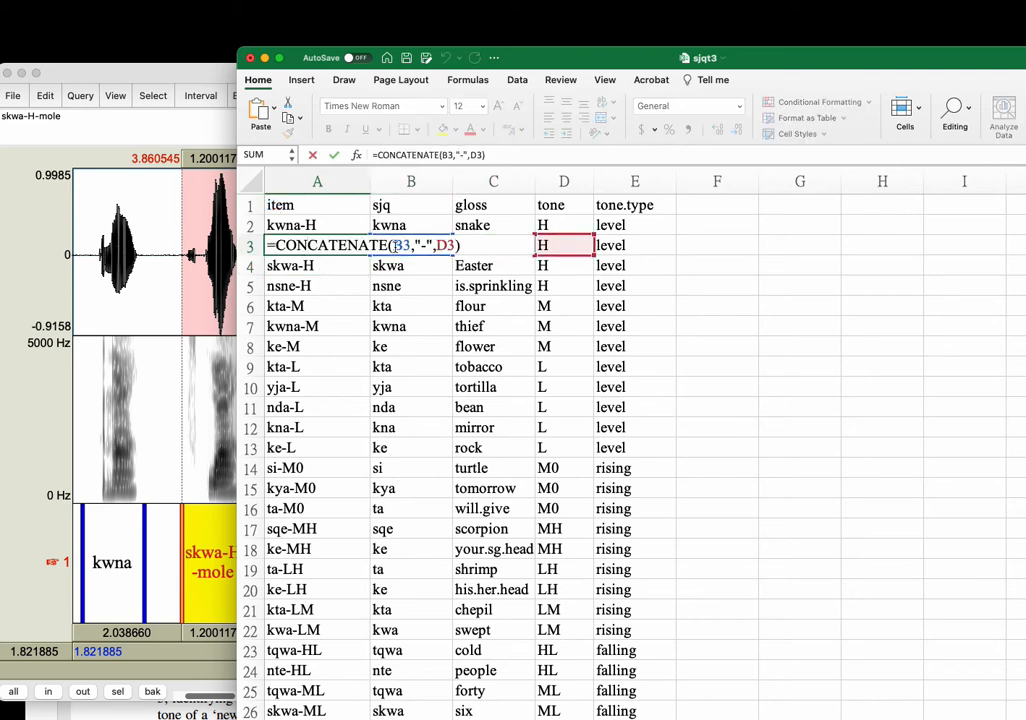
{"action": "key", "text": "Return"}
Step through the item cells below A3 and return to A2 to review the filled formulas.
{"action": "key", "text": "Down"}
{"action": "key", "text": "Down"}
{"action": "key", "text": "Down"}
{"action": "key", "text": "Up"}
{"action": "key", "text": "Up"}
{"action": "key", "text": "Up"}
{"action": "key", "text": "Up"}
{"action": "key", "text": "Up"}
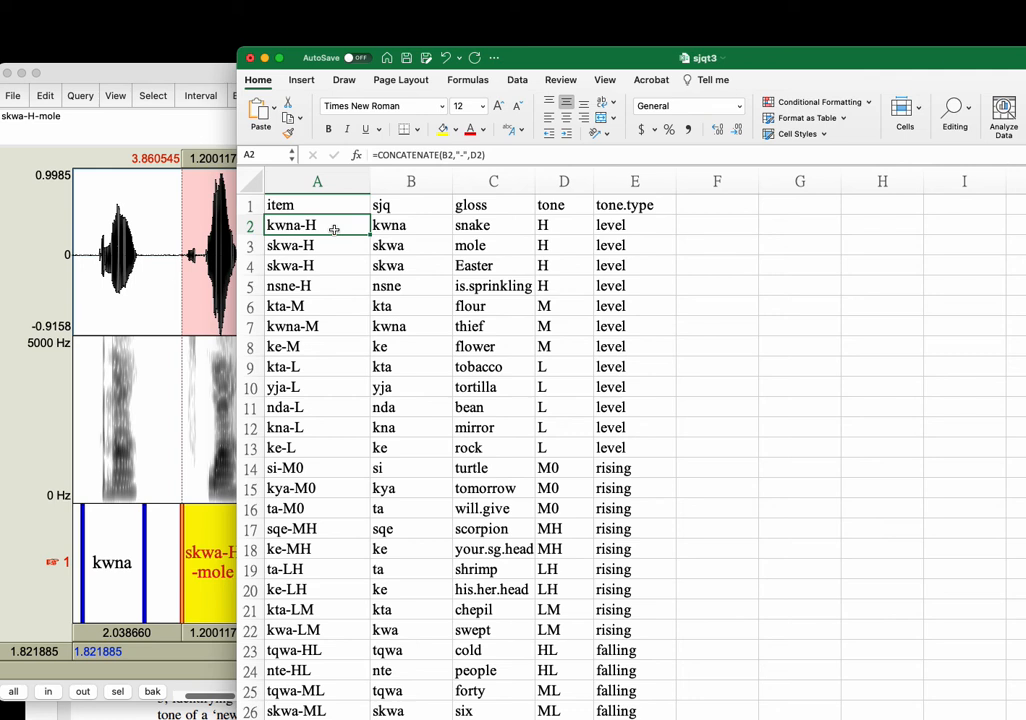
Extend the A2 formula to =CONCATENATE(B2,"-",D2, "-", C2) and fill it down the item column.
{"action": "left_click", "coordinate": [490, 226]}
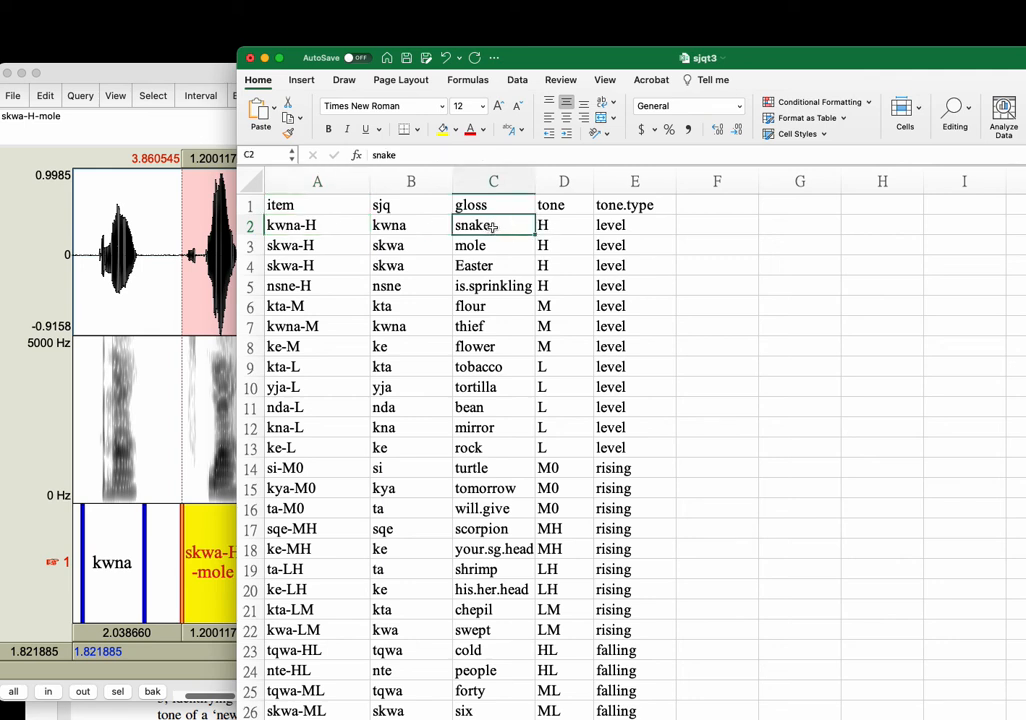
{"action": "double_click", "coordinate": [330, 226]}
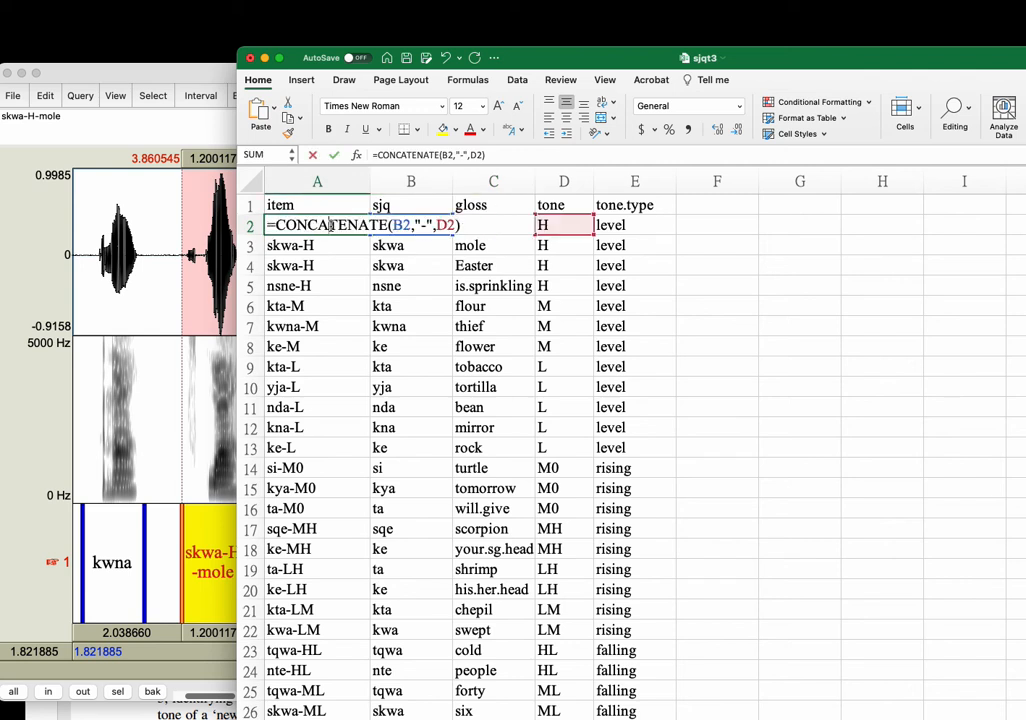
{"action": "left_click", "coordinate": [457, 227]}
{"action": "type", "text": ","}
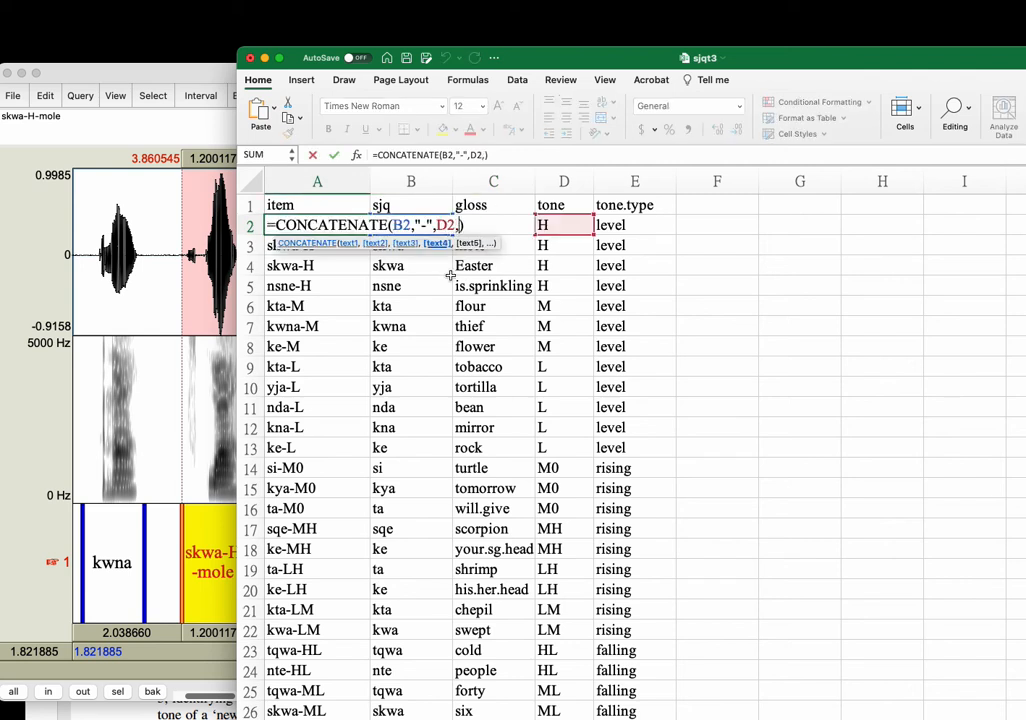
{"action": "type", "text": "-\", C2"}
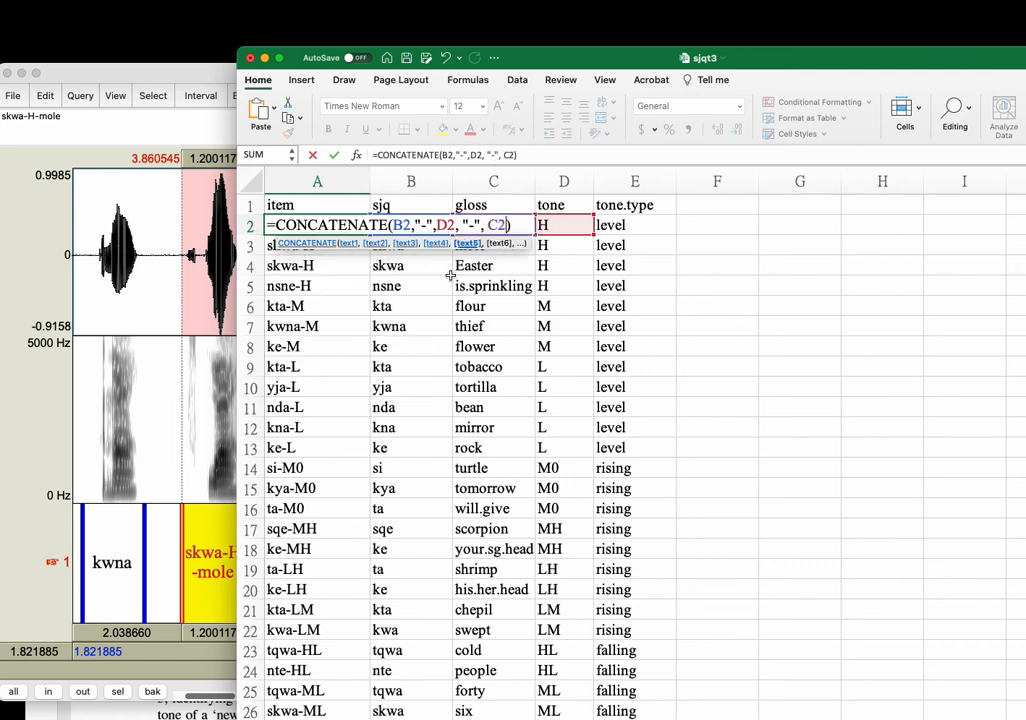
{"action": "type", "text": ")"}
{"action": "key", "text": "Return"}
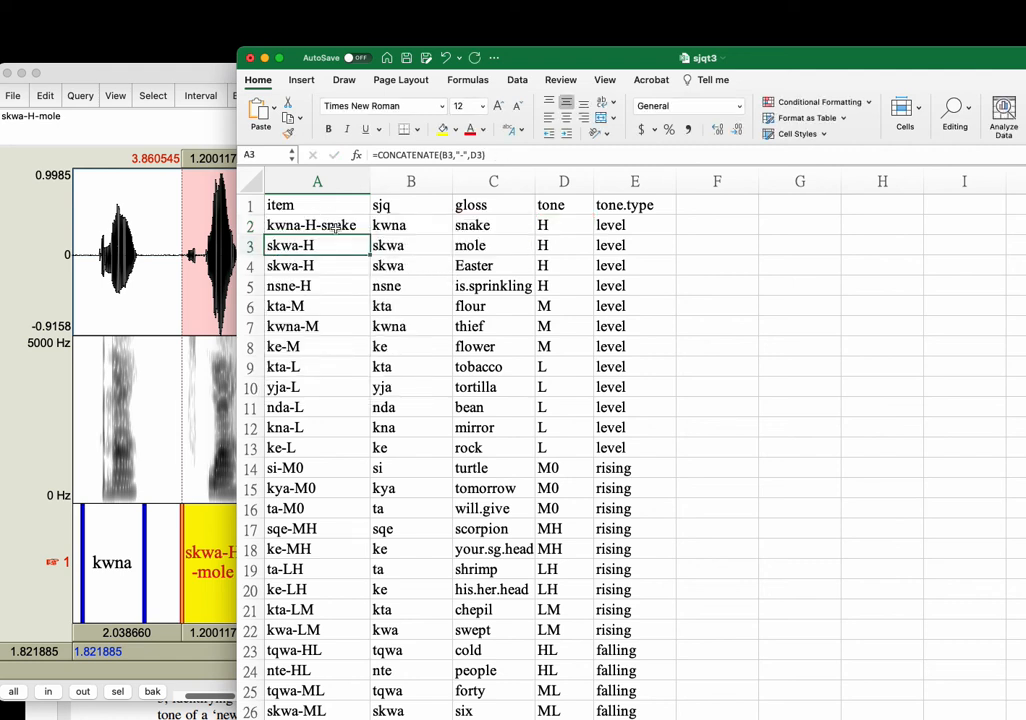
{"action": "left_click", "coordinate": [342, 228]}
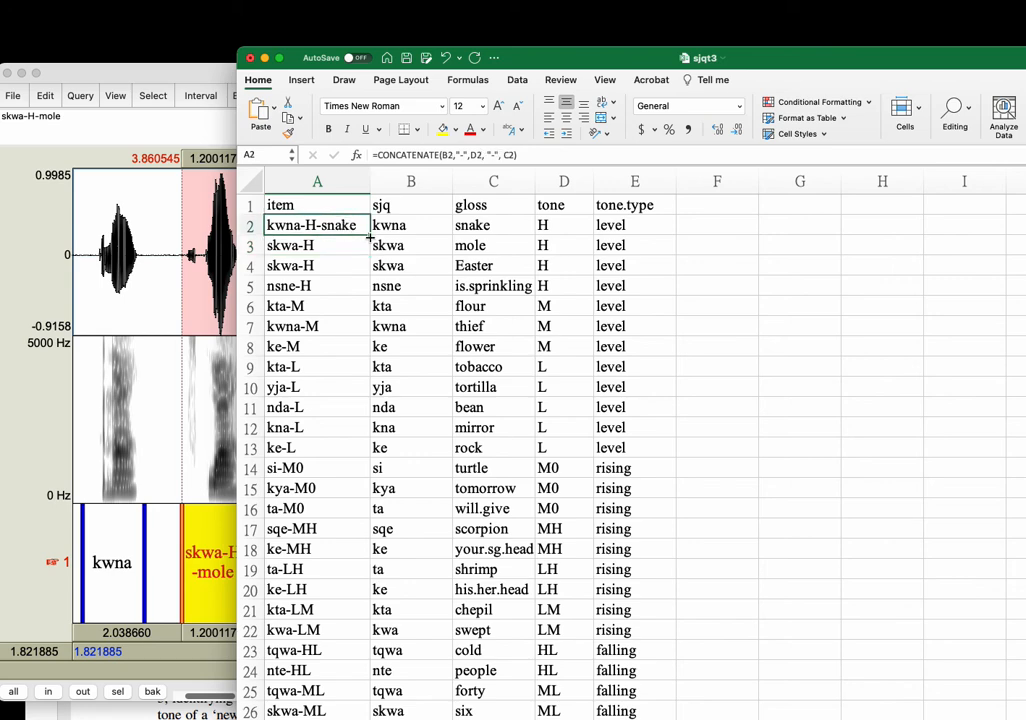
{"action": "double_click", "coordinate": [369, 236]}
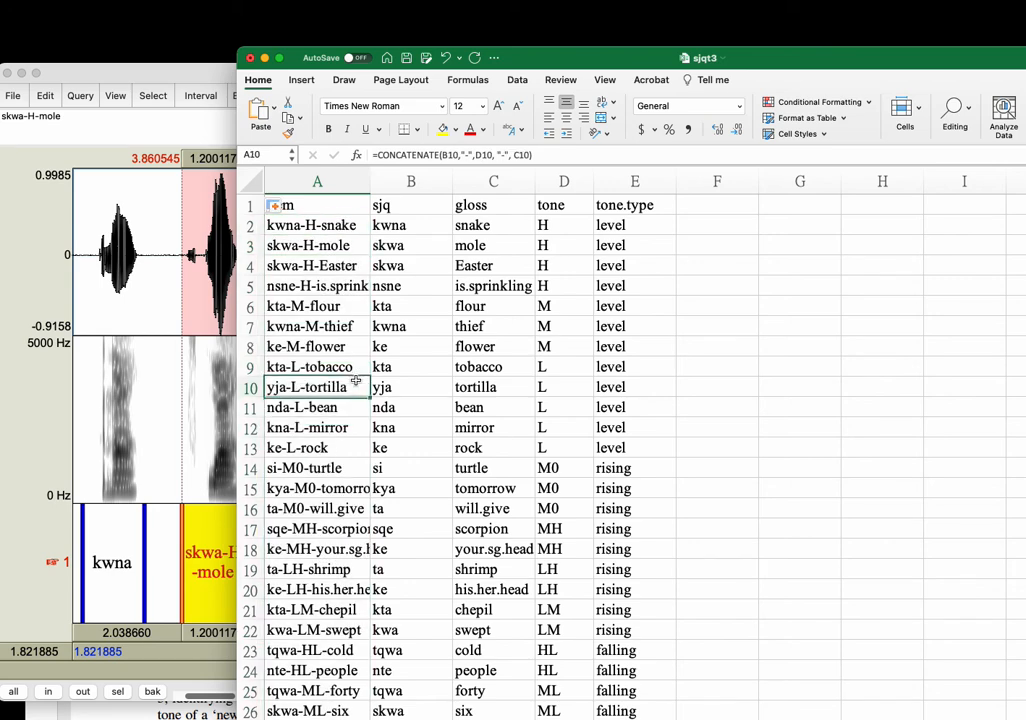
Widen the item column until its longest labels fit, and review the labels down to the last data row.
{"action": "left_click", "coordinate": [317, 326]}
{"action": "left_click_drag", "start_coordinate": [370, 174], "coordinate": [397, 176]}
{"action": "scroll", "coordinate": [362, 350], "scroll_direction": "down", "scroll_amount": 1}
{"action": "scroll", "coordinate": [362, 350], "scroll_direction": "down", "scroll_amount": 3}
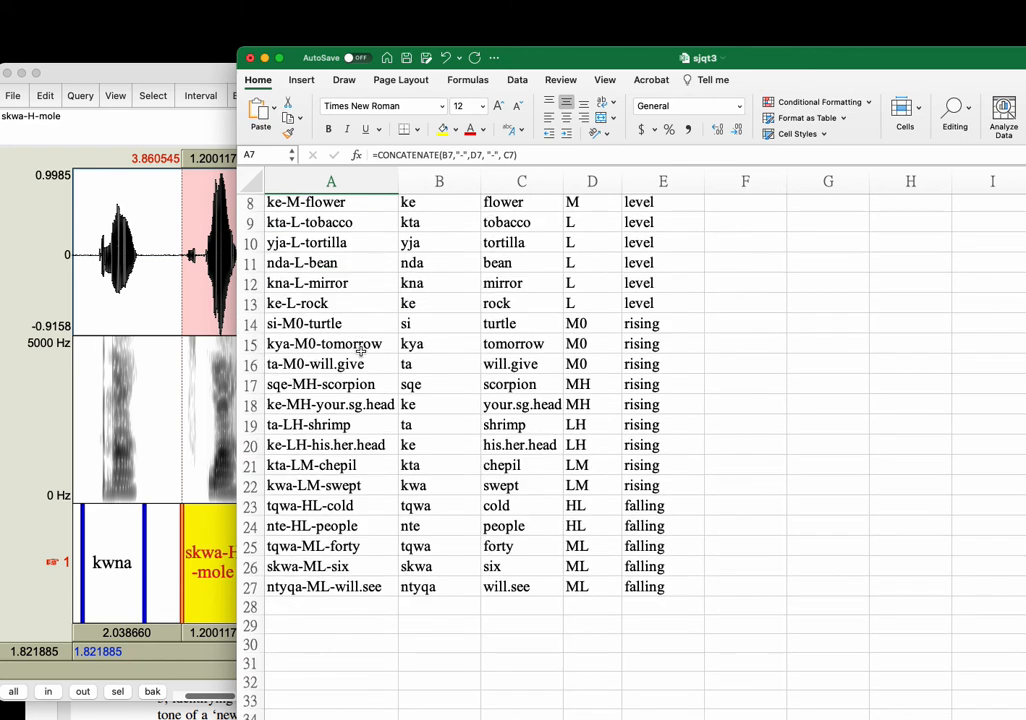
{"action": "scroll", "coordinate": [360, 430], "scroll_direction": "up", "scroll_amount": 4}
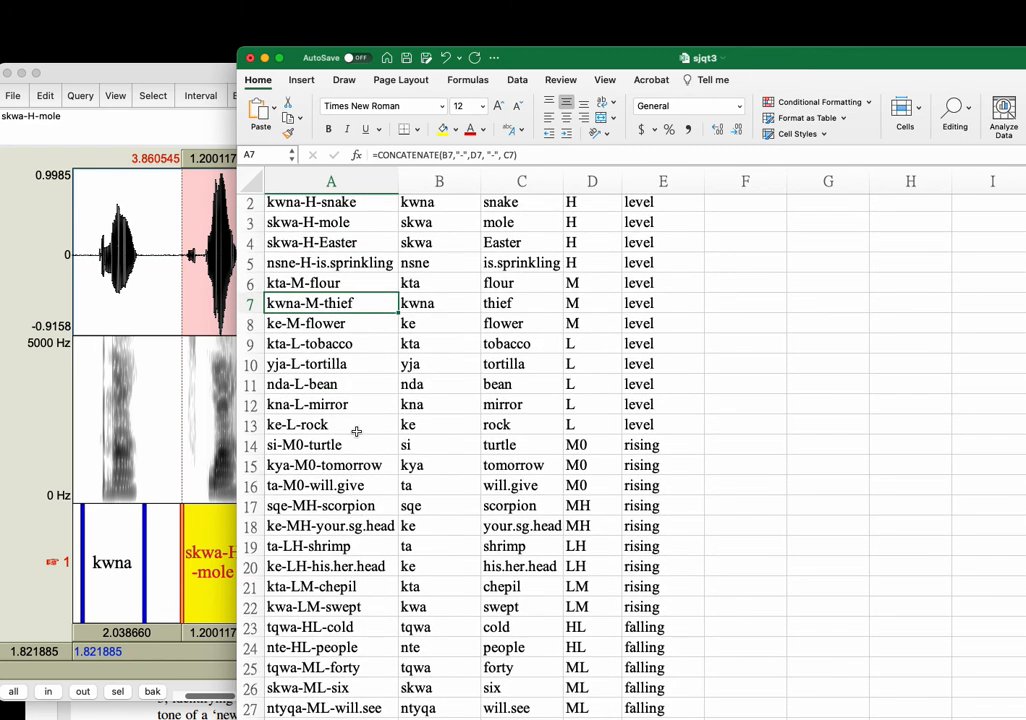
{"action": "key", "text": "Up"}
{"action": "key", "text": "Up"}
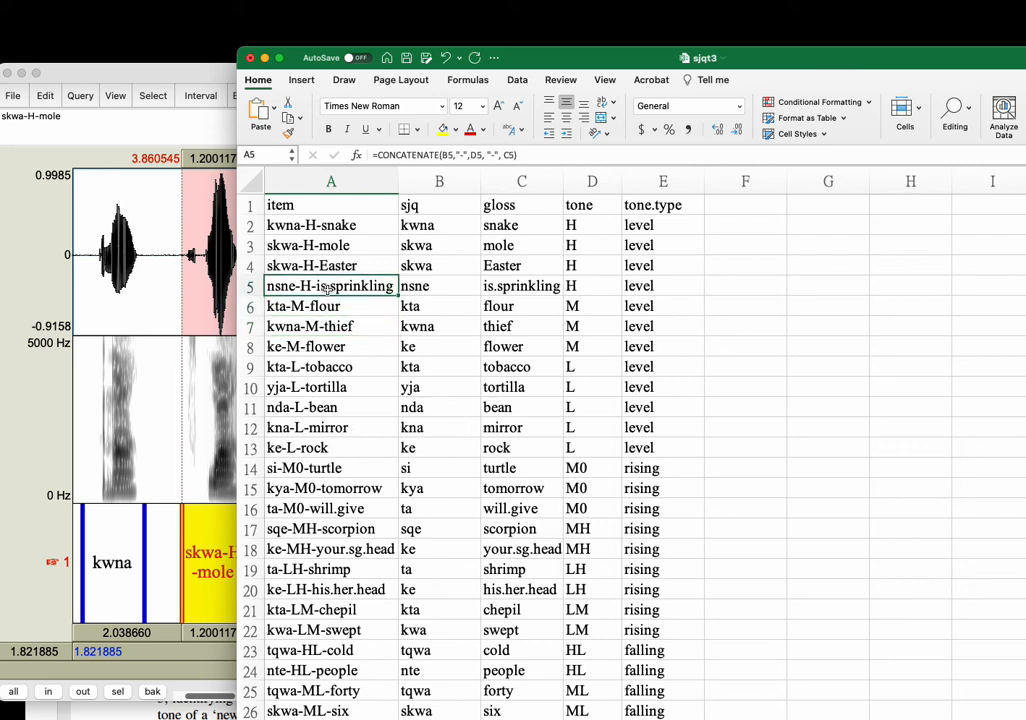
Examine the period-separated glosses from is.sprinkling in C5 to those around rows 16–20, and return to the item label in A3.
{"action": "left_click", "coordinate": [497, 287]}
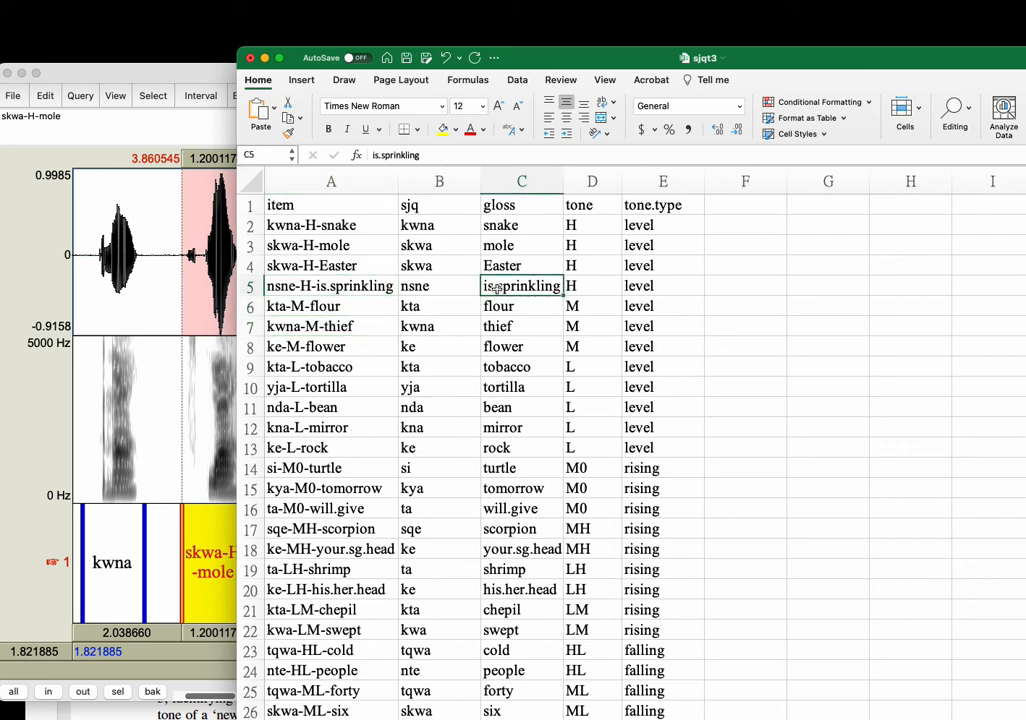
{"action": "left_click", "coordinate": [517, 510]}
{"action": "key", "text": "Down"}
{"action": "key", "text": "Down"}
{"action": "key", "text": "Down"}
{"action": "key", "text": "Down"}
{"action": "key", "text": "Up"}
{"action": "key", "text": "Up"}
{"action": "key", "text": "Up"}
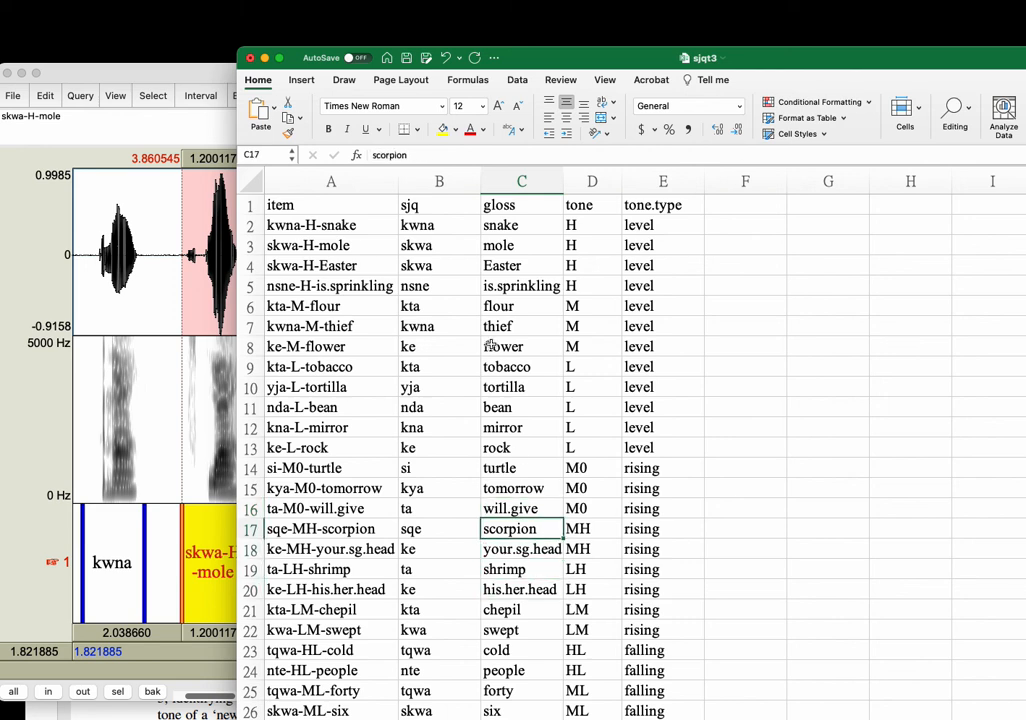
{"action": "left_click", "coordinate": [352, 291]}
{"action": "left_click", "coordinate": [321, 246]}
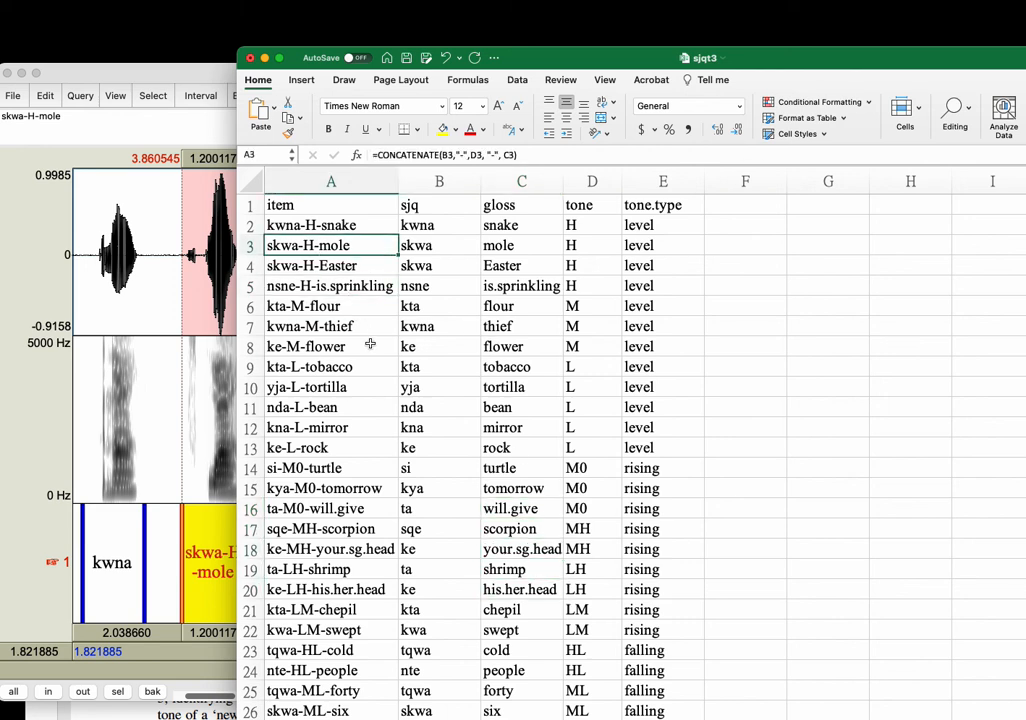
Reposition the sjqt3 spreadsheet and bring the SoundClip02-SJQ-Table3 TextGrid window forward so all its labeled word intervals are in view.
{"action": "left_click_drag", "start_coordinate": [420, 57], "coordinate": [497, 86]}
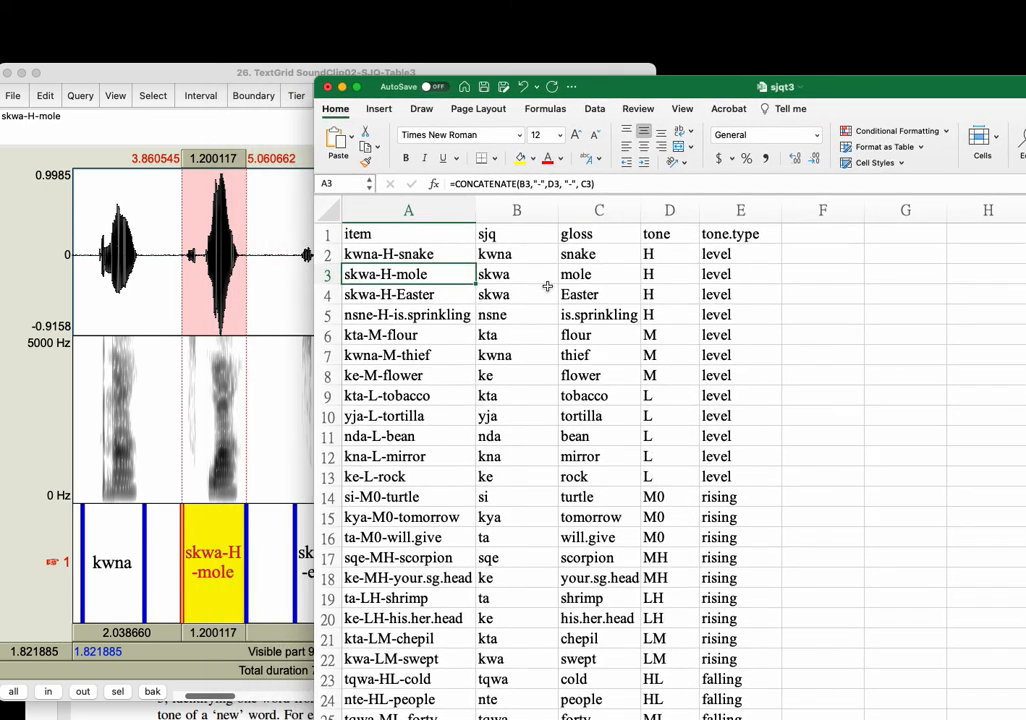
{"action": "left_click", "coordinate": [453, 355]}
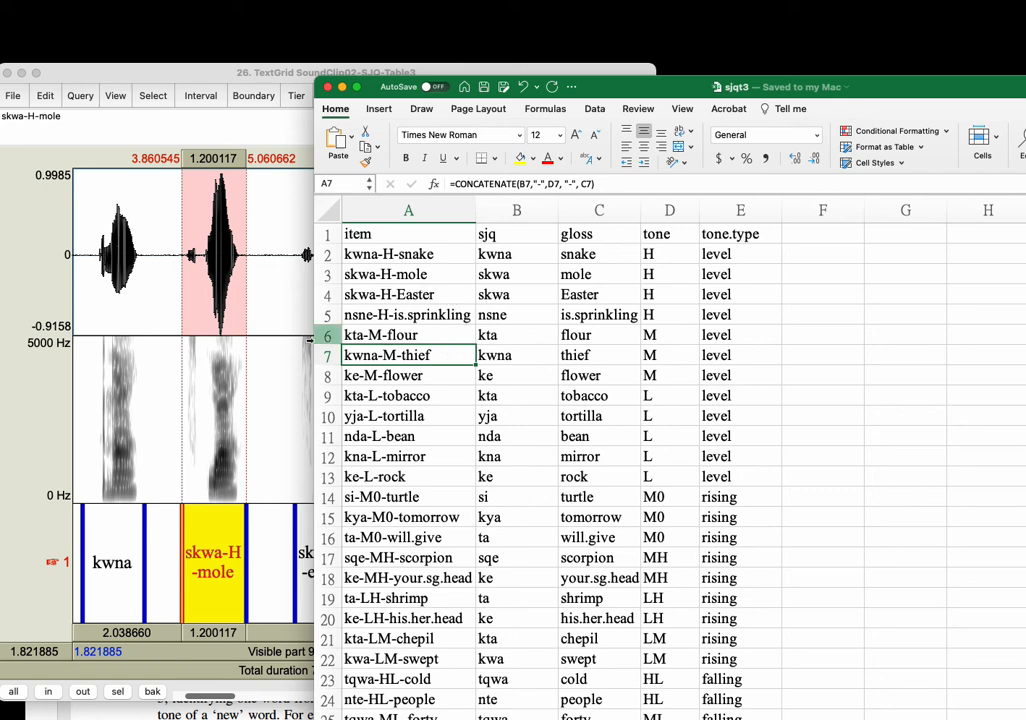
{"action": "left_click", "coordinate": [238, 156]}
{"action": "left_click_drag", "start_coordinate": [226, 76], "coordinate": [293, 100]}
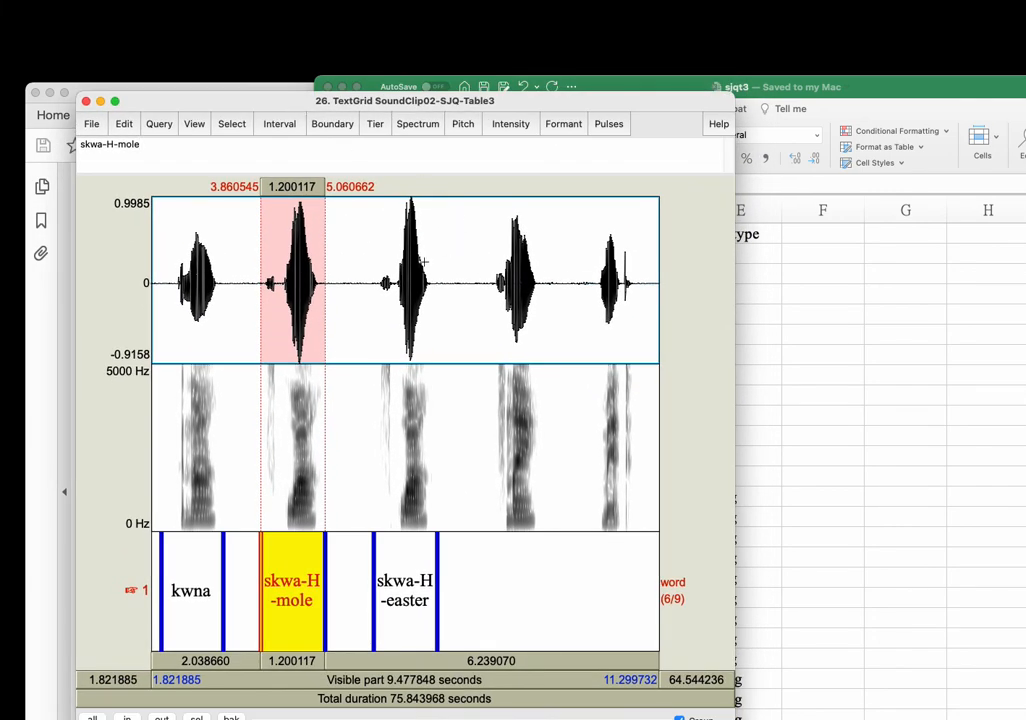
Compare the spreadsheet's item labels with the TextGrid's skwa-H-mole interval, and inspect the formulas in A3 and A9.
{"action": "left_click", "coordinate": [771, 370]}
{"action": "left_click", "coordinate": [405, 432]}
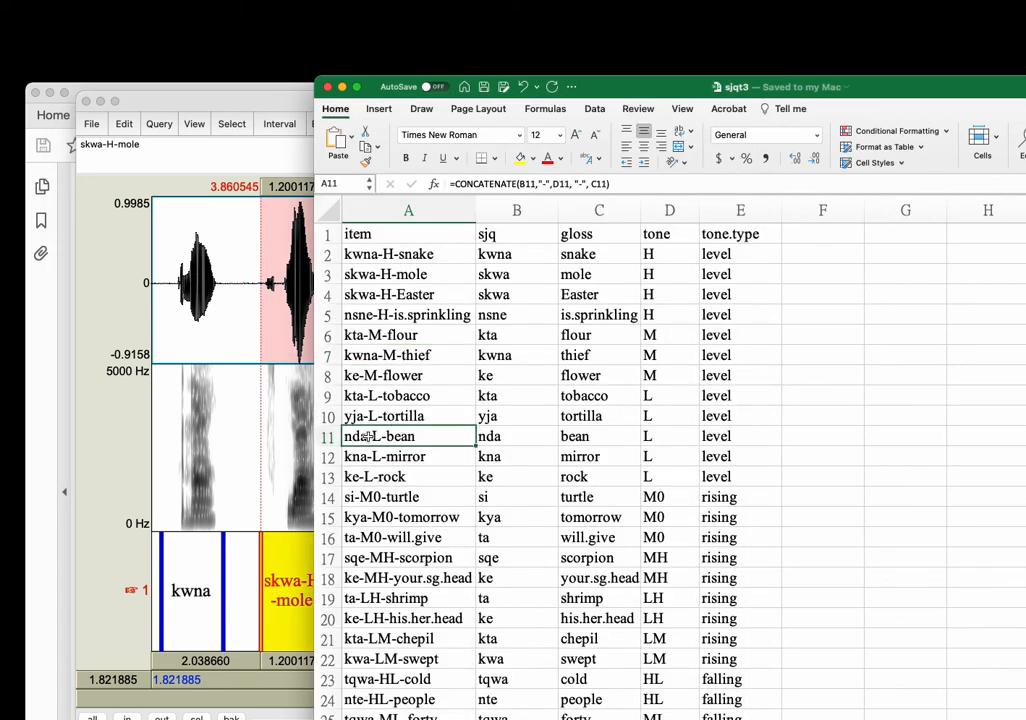
{"action": "left_click", "coordinate": [265, 499]}
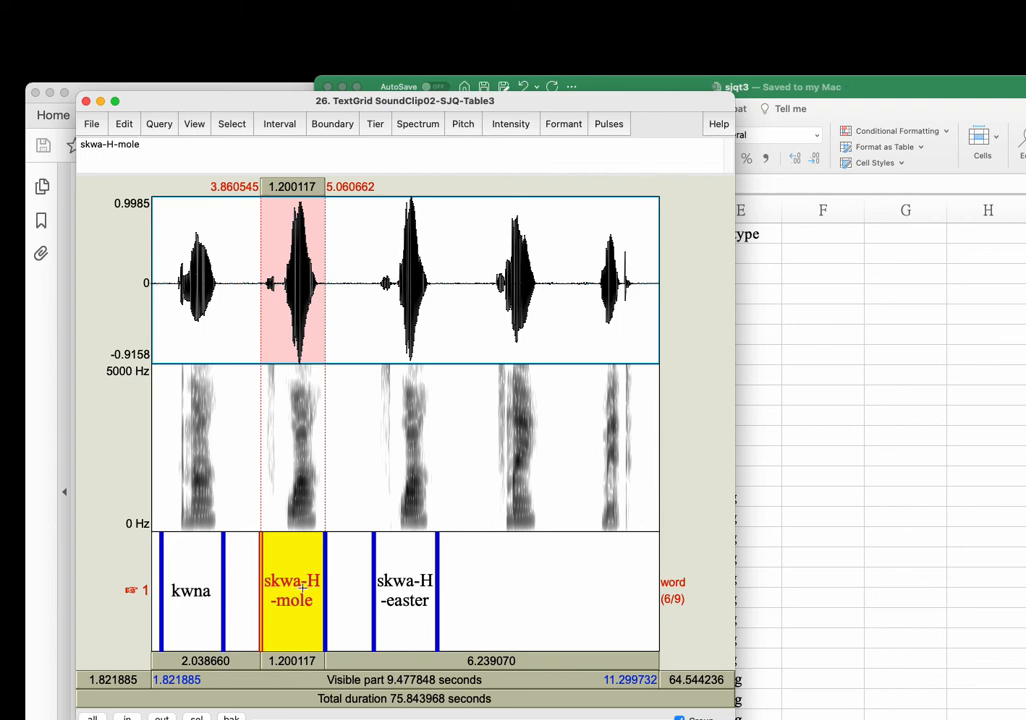
{"action": "left_click_drag", "start_coordinate": [393, 97], "coordinate": [357, 281]}
{"action": "left_click", "coordinate": [415, 262]}
{"action": "left_click", "coordinate": [419, 280]}
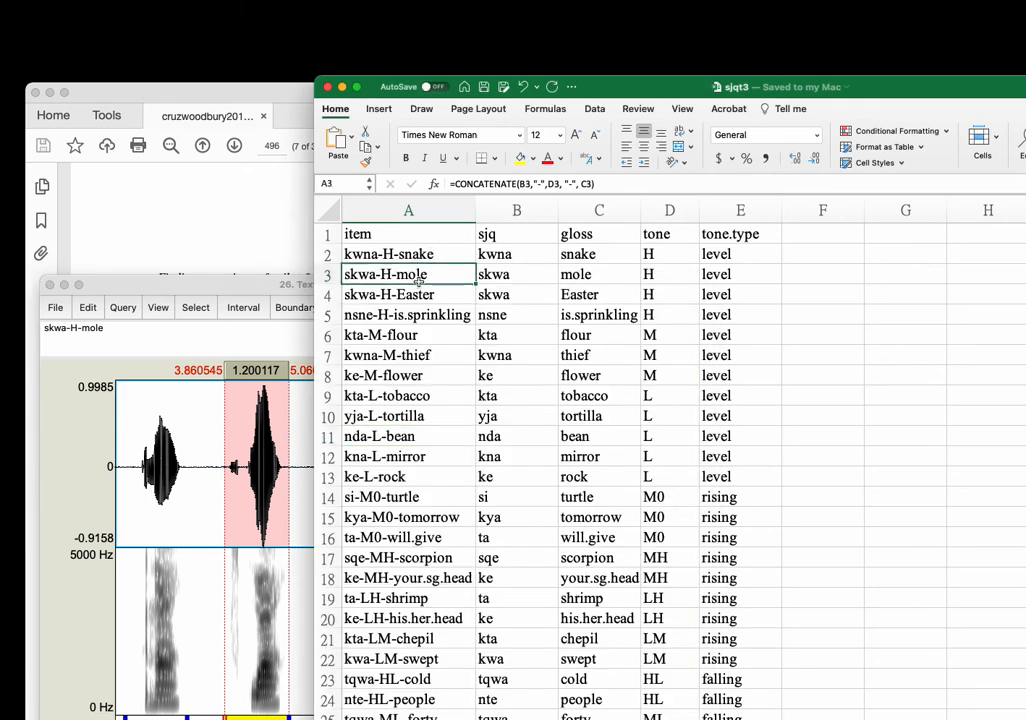
{"action": "double_click", "coordinate": [434, 395]}
{"action": "key", "text": "Return"}
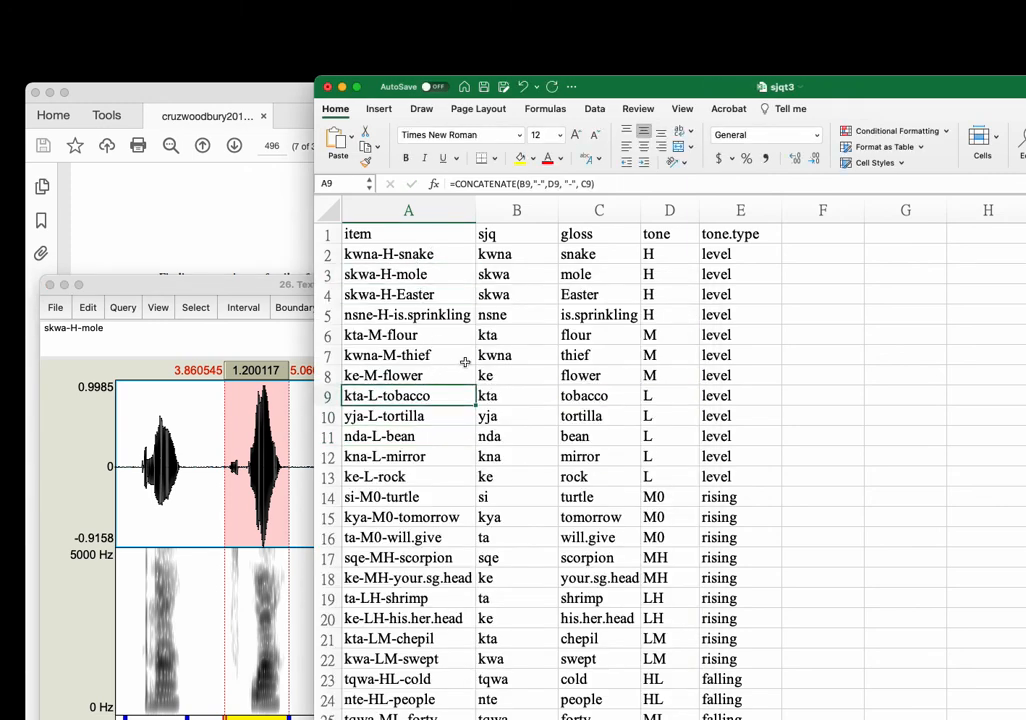
Change the thief row's sjq word in B7 to qwna to test the item formula's update.
{"action": "left_click", "coordinate": [520, 372]}
{"action": "left_click", "coordinate": [524, 362]}
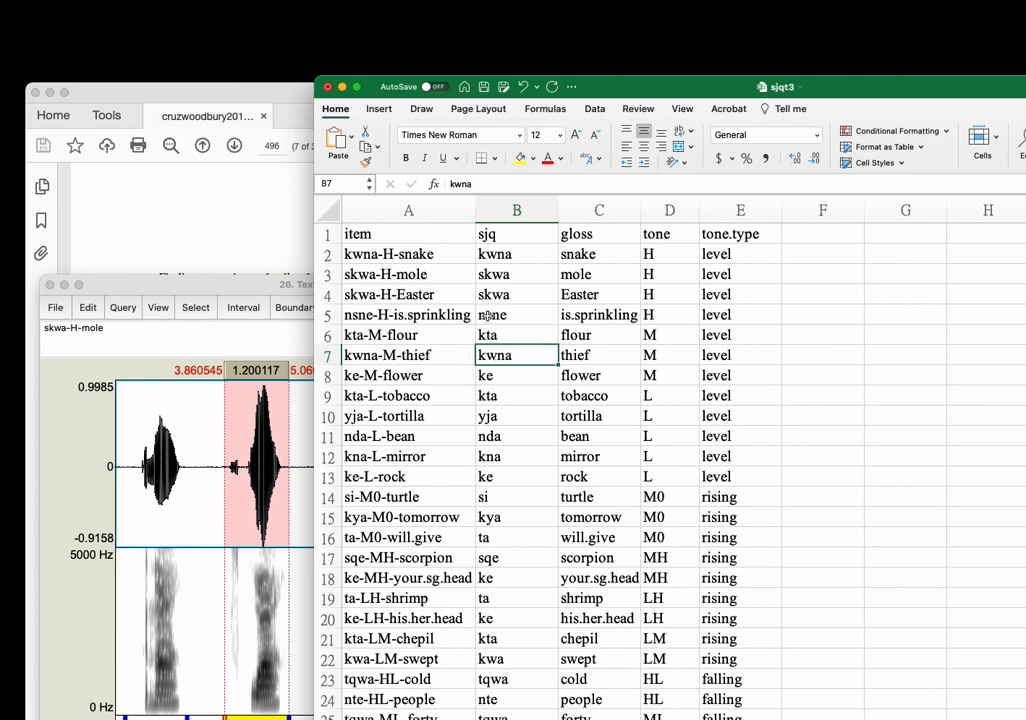
{"action": "left_click", "coordinate": [362, 358]}
{"action": "left_click", "coordinate": [510, 355]}
{"action": "double_click", "coordinate": [486, 357]}
{"action": "key", "text": "BackSpace"}
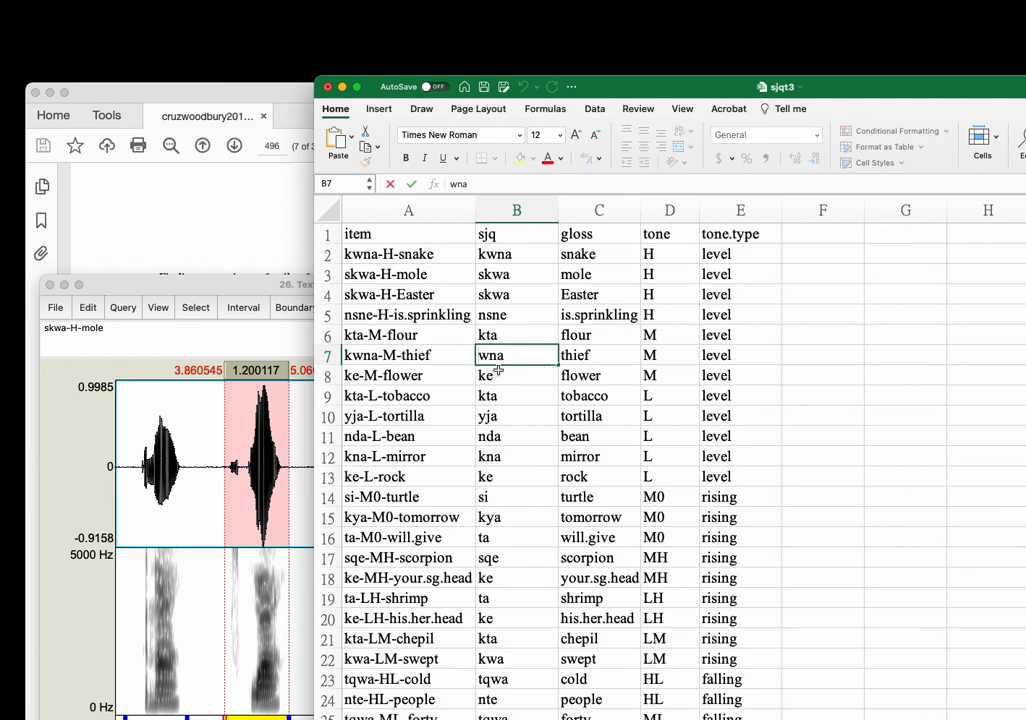
{"action": "type", "text": "q"}
{"action": "key", "text": "Return"}
{"action": "key", "text": "Up"}
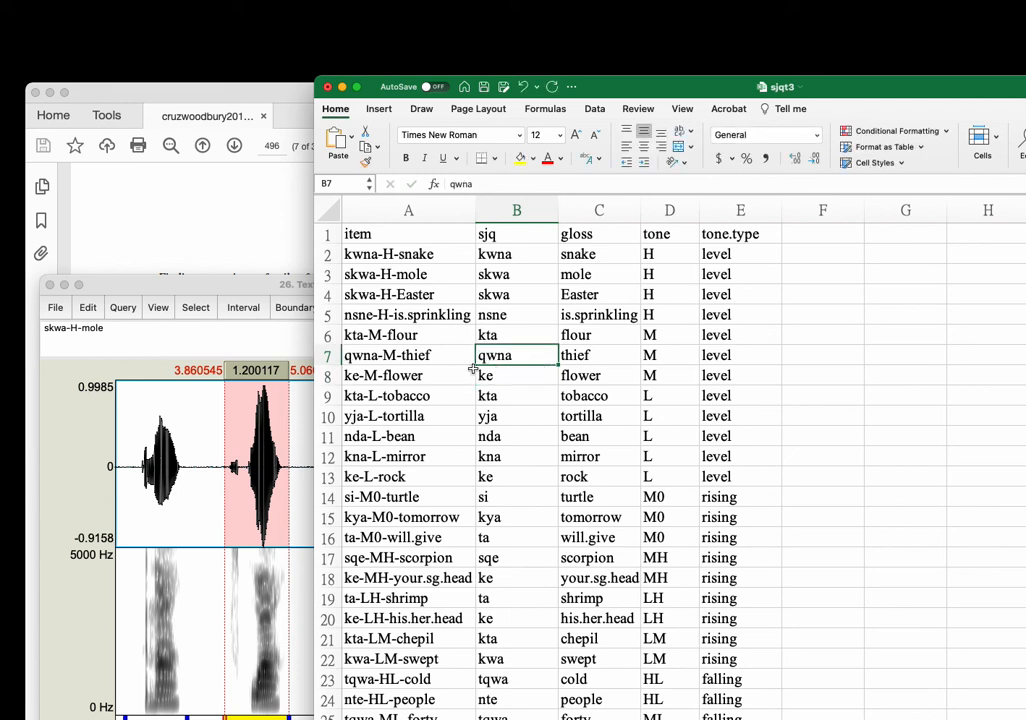
Check the word labels in the TextGrid and restore the thief row's sjq word in B7 to kwna.
{"action": "left_click", "coordinate": [259, 471]}
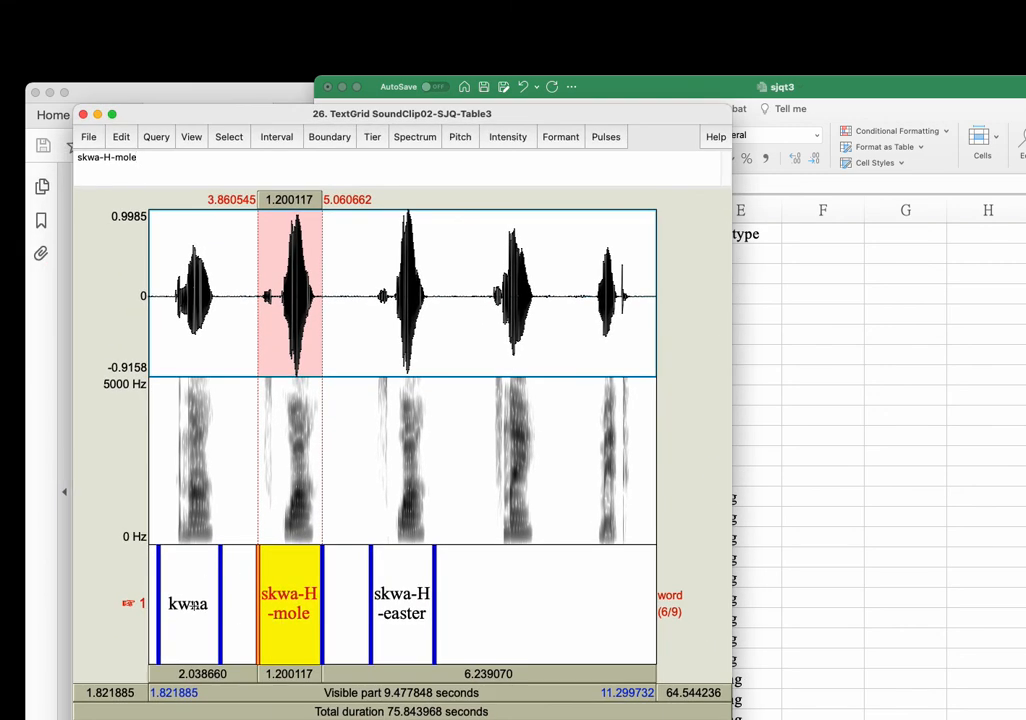
{"action": "left_click", "coordinate": [752, 428]}
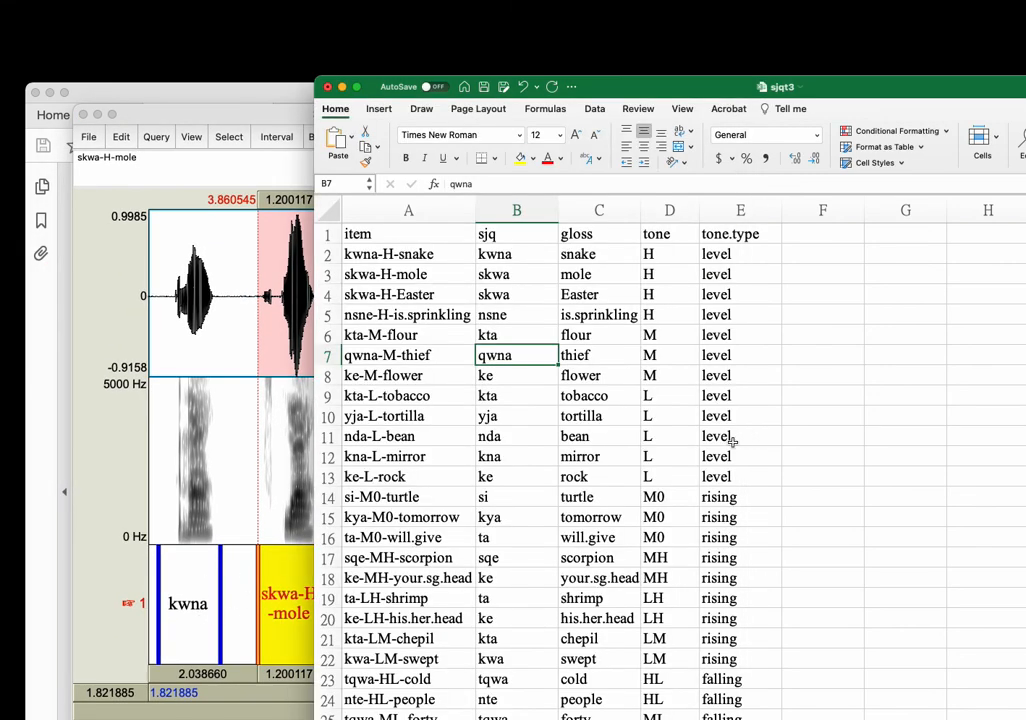
{"action": "double_click", "coordinate": [496, 360]}
{"action": "key", "text": "BackSpace"}
{"action": "type", "text": "k"}
{"action": "key", "text": "Return"}
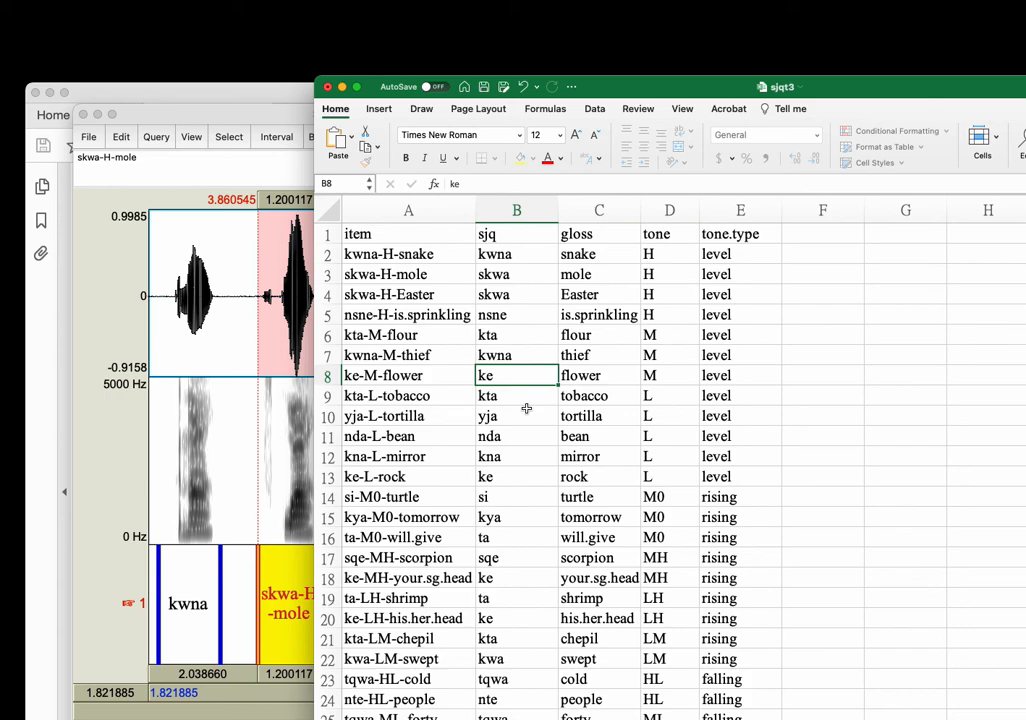
Switch to the SoundClip02-SJQ-Table3 TextGrid, reposition its window, and place the cursor within the skwa-H-easter interval.
{"action": "left_click", "coordinate": [234, 488]}
{"action": "left_click_drag", "start_coordinate": [293, 121], "coordinate": [363, 143]}
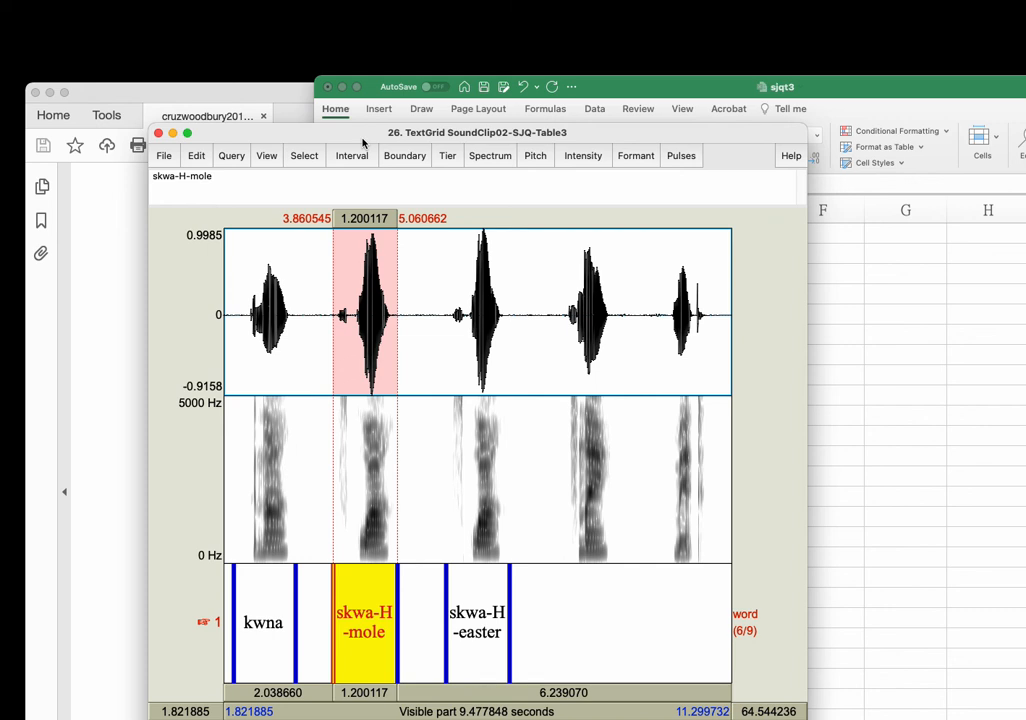
{"action": "left_click", "coordinate": [470, 371]}
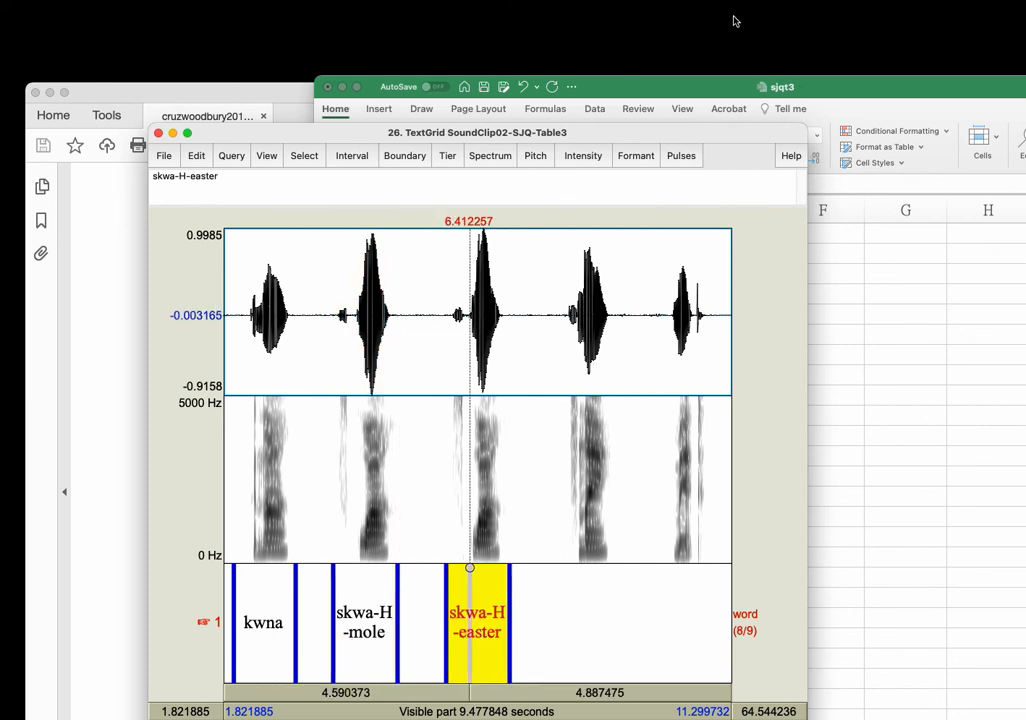